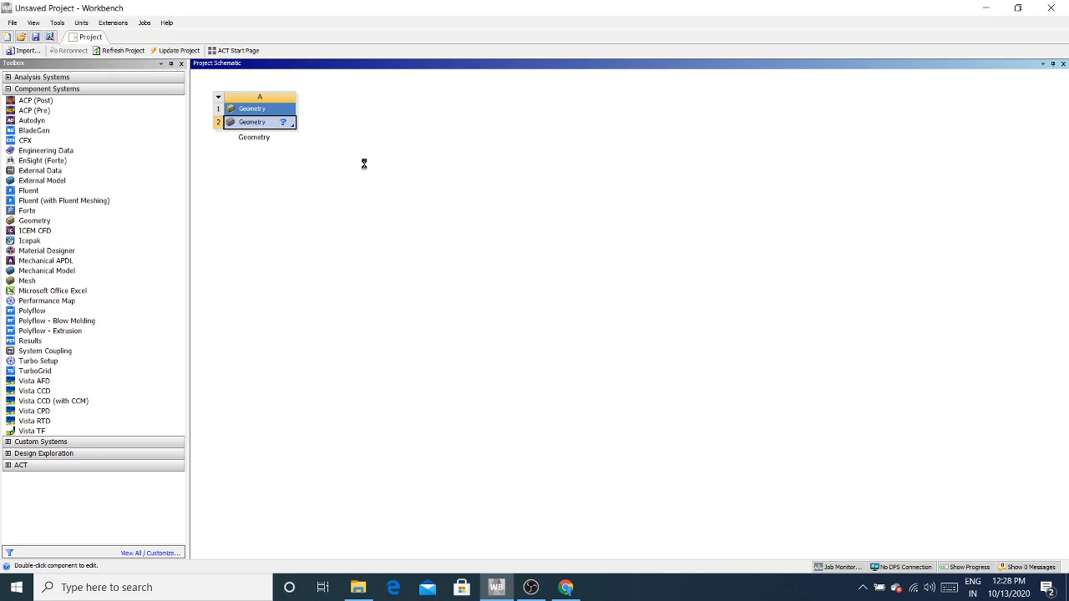
- Open the Geometry component in DesignModeler and start a new sketch on the XY plane, viewed face-on
right_click(276, 135)
click(332, 133)
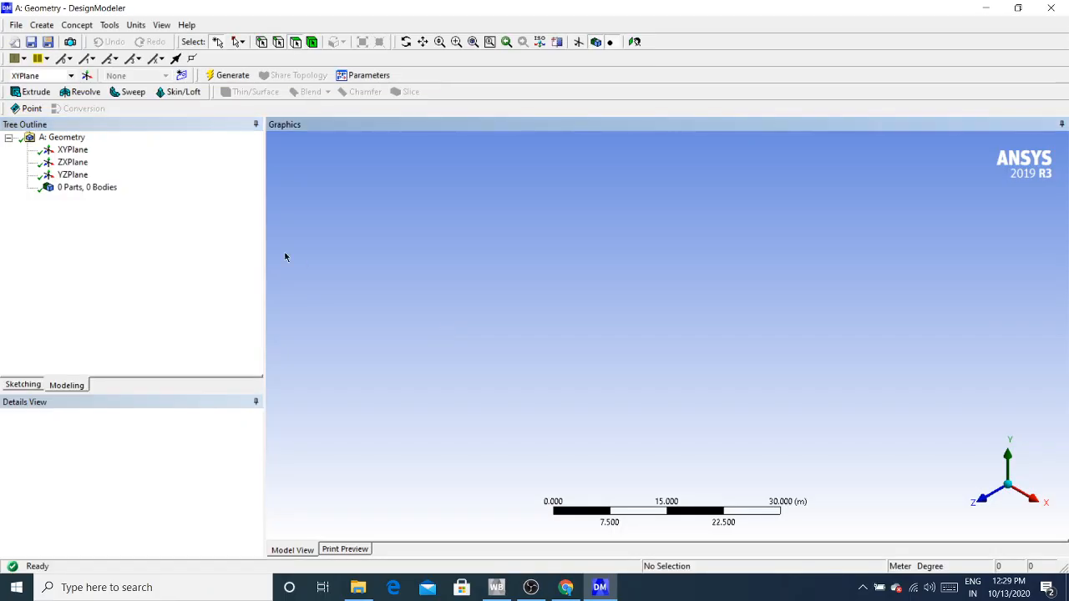
click(72, 149)
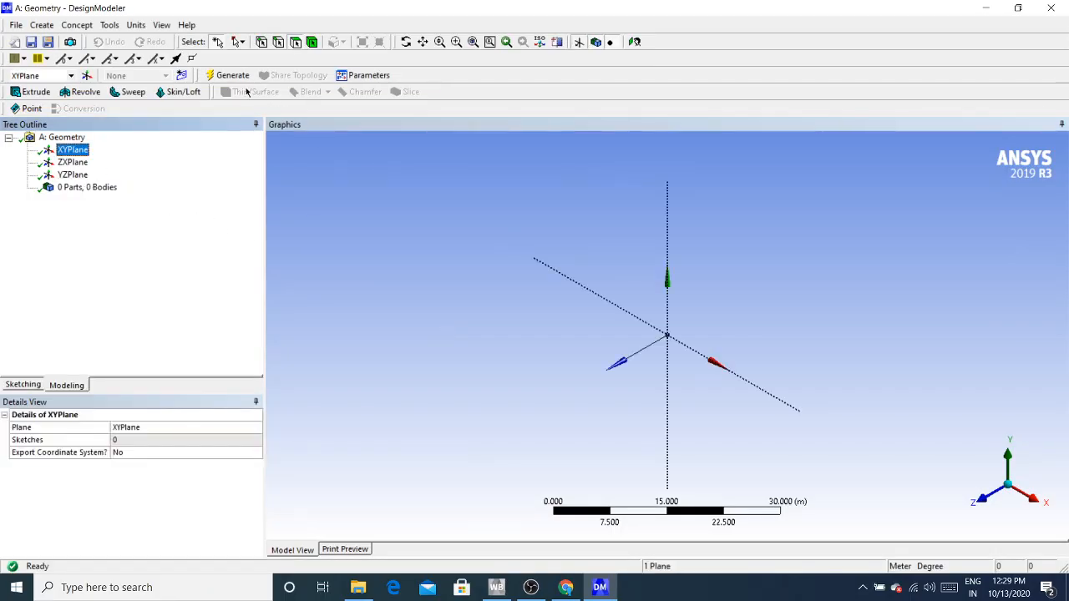
click(179, 76)
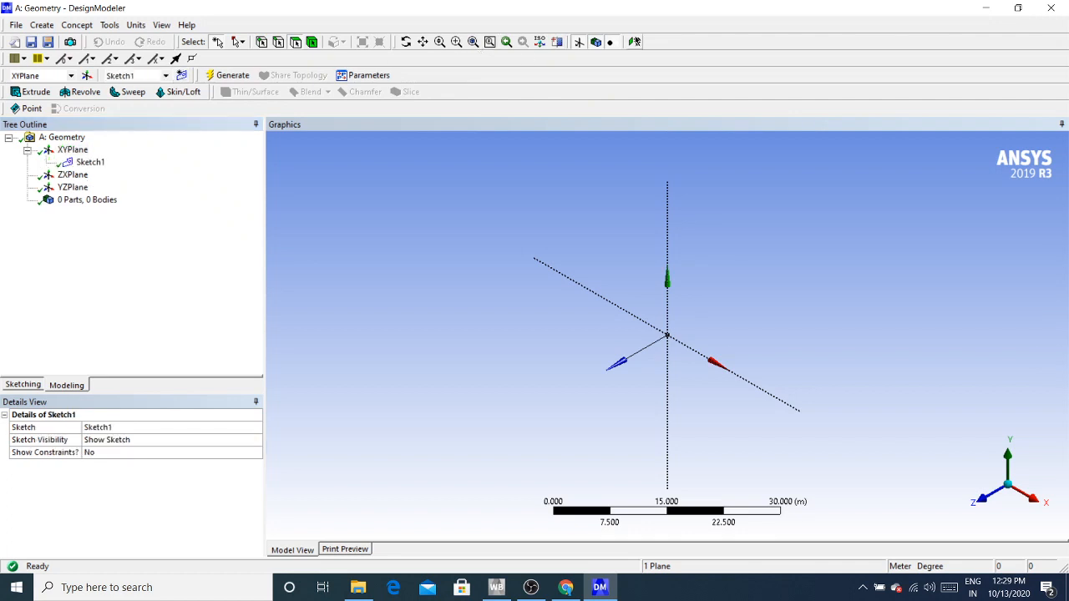
click(635, 42)
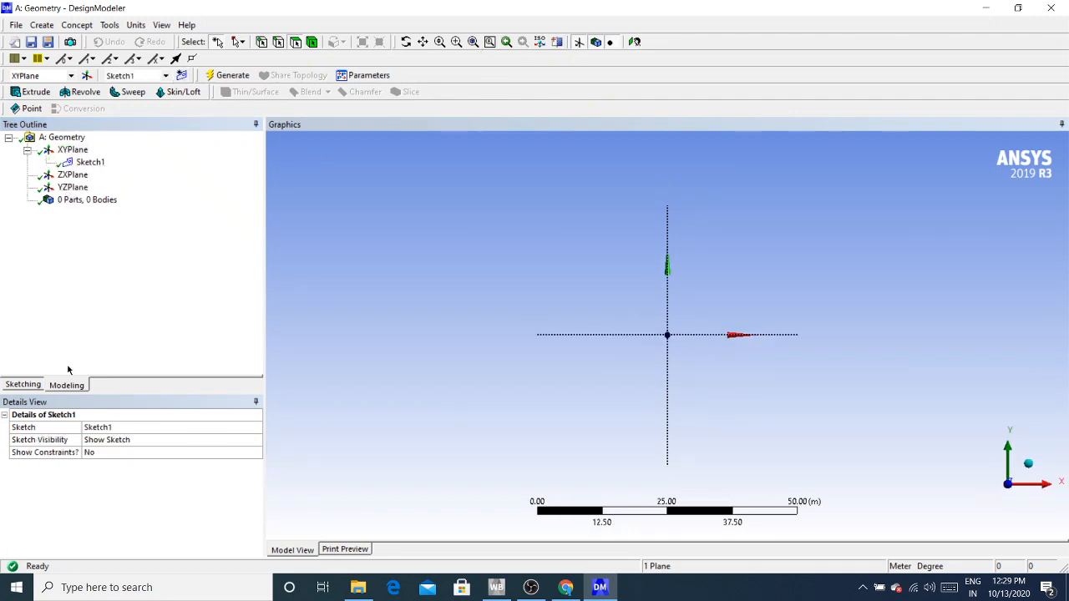
- Sketch a rectangle about 31.3 m wide and 24.5 m high, with its lower-left corner at the origin
click(40, 384)
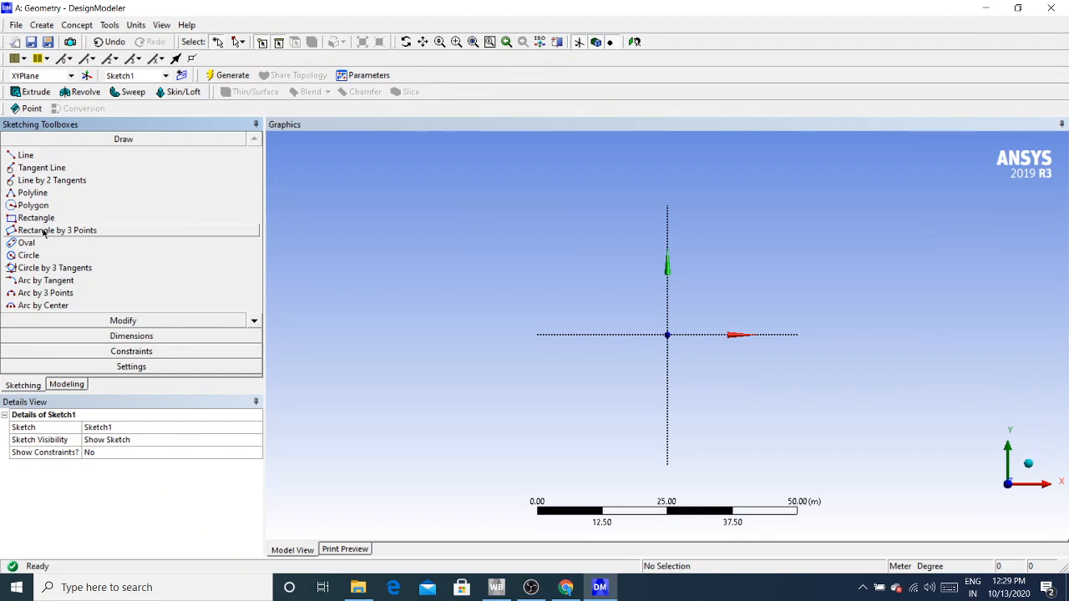
click(36, 218)
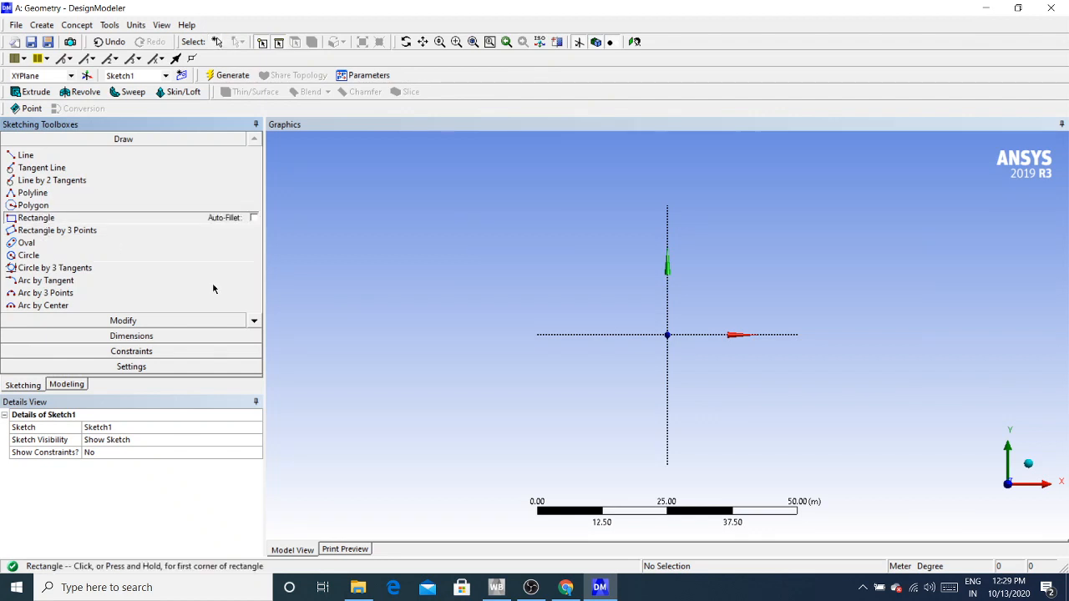
click(667, 334)
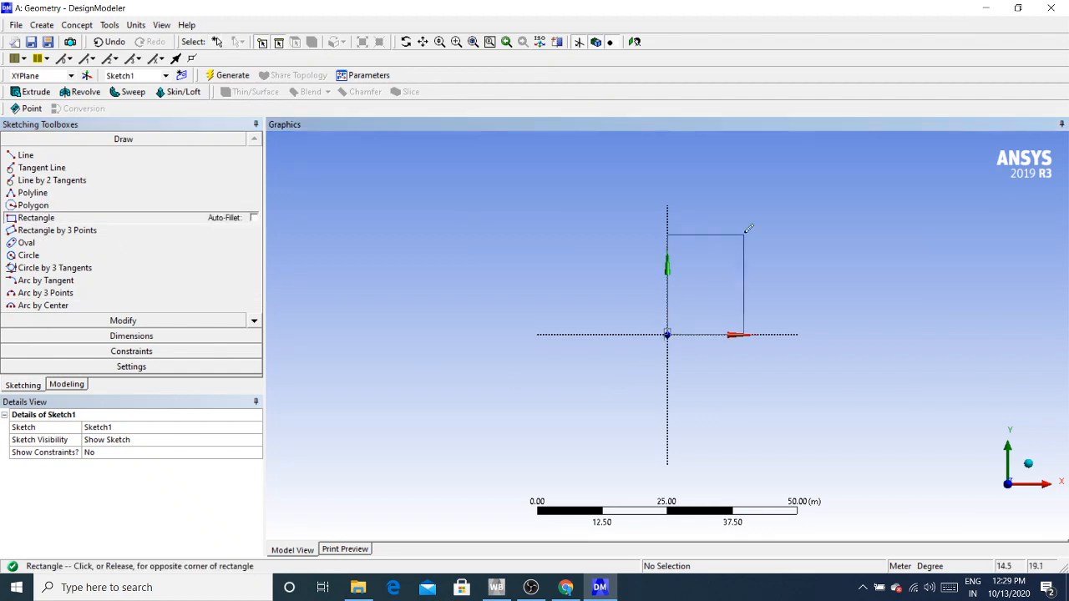
click(831, 206)
- Dimension the height of the rectangle's left edge and the width of its lower edge
click(114, 337)
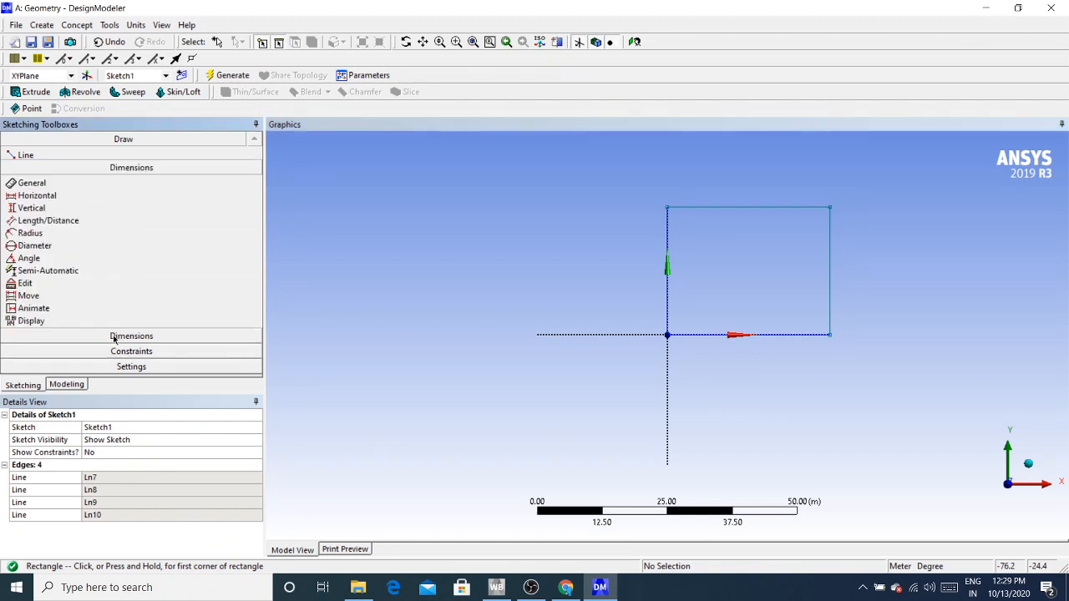
click(668, 265)
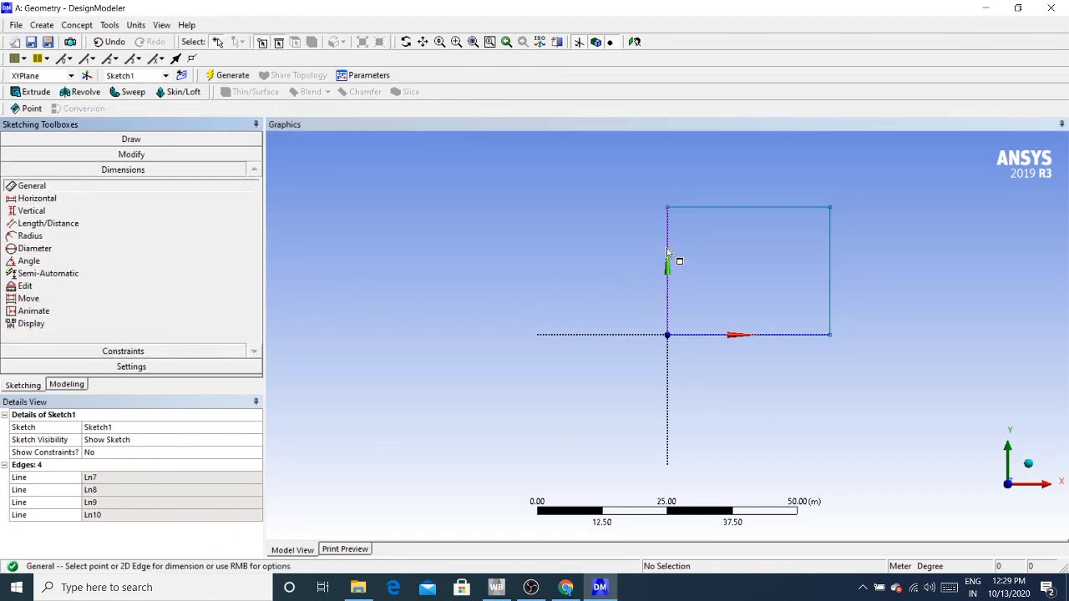
click(644, 246)
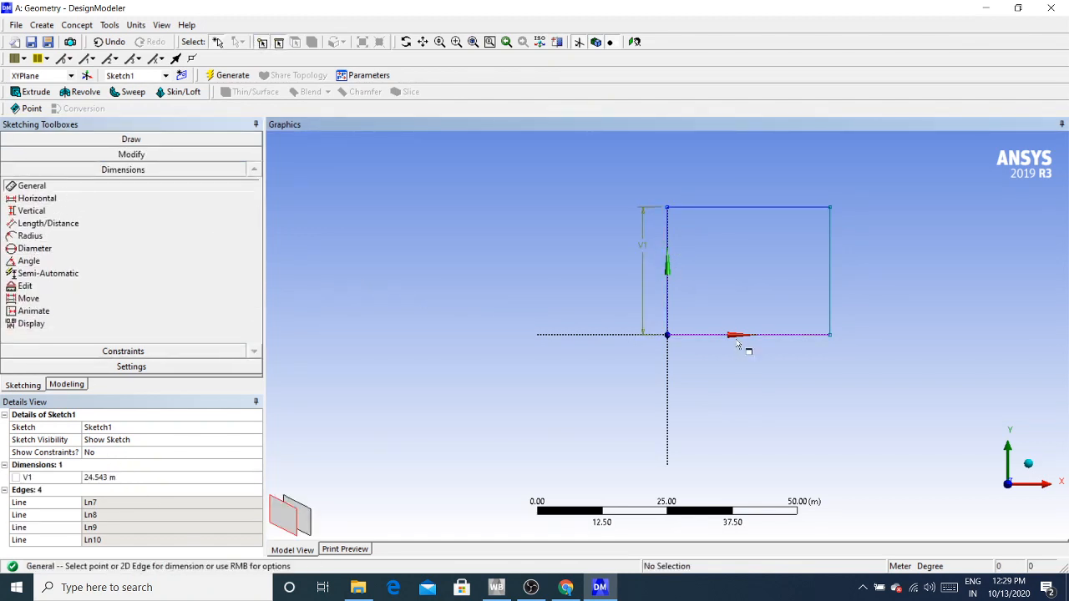
click(740, 337)
click(738, 356)
- Set the rectangle's width to 40 m and its height to 40 m, and regenerate the model
click(111, 477)
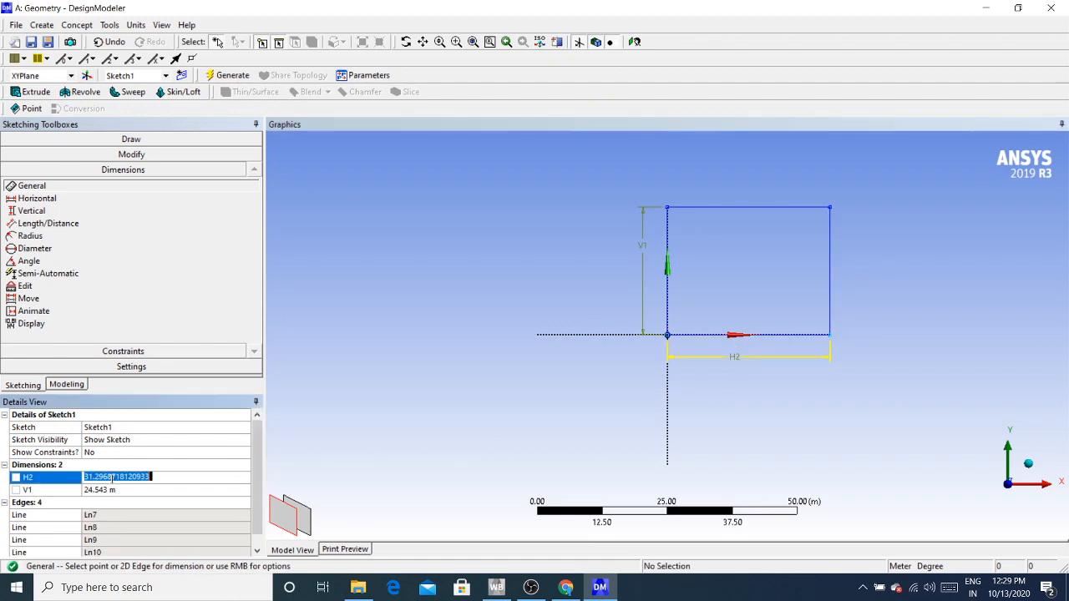
text(4)
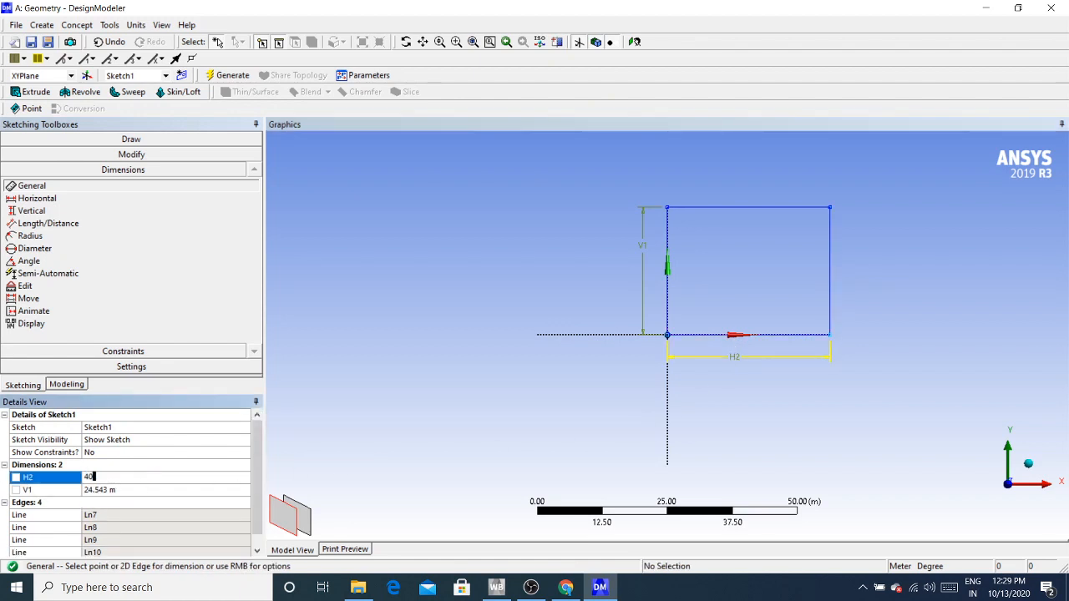
text(0)
key(Return)
click(131, 490)
text(4)
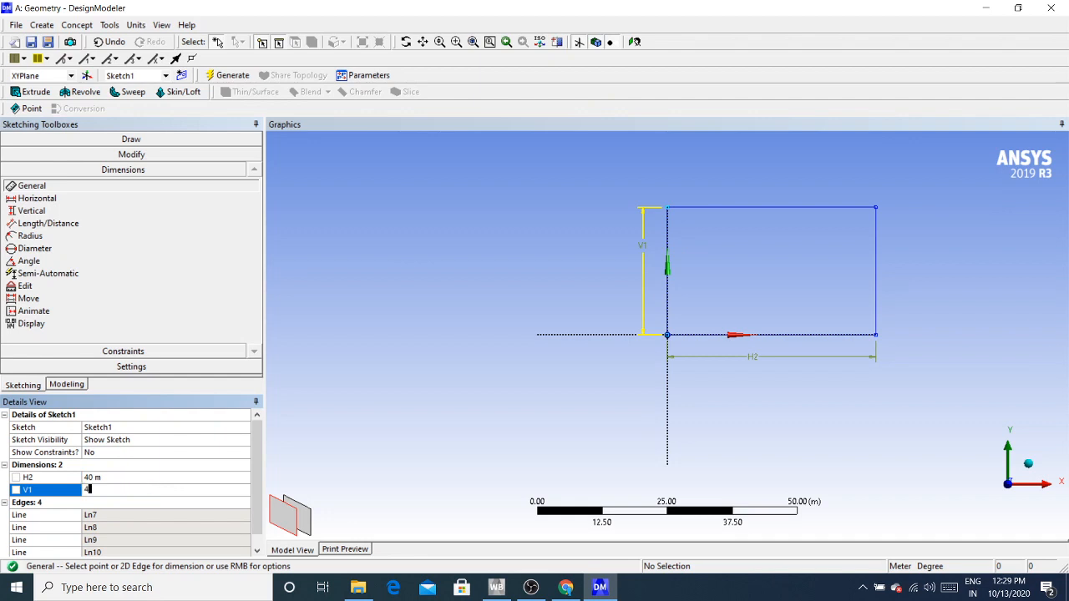
text(0)
key(Return)
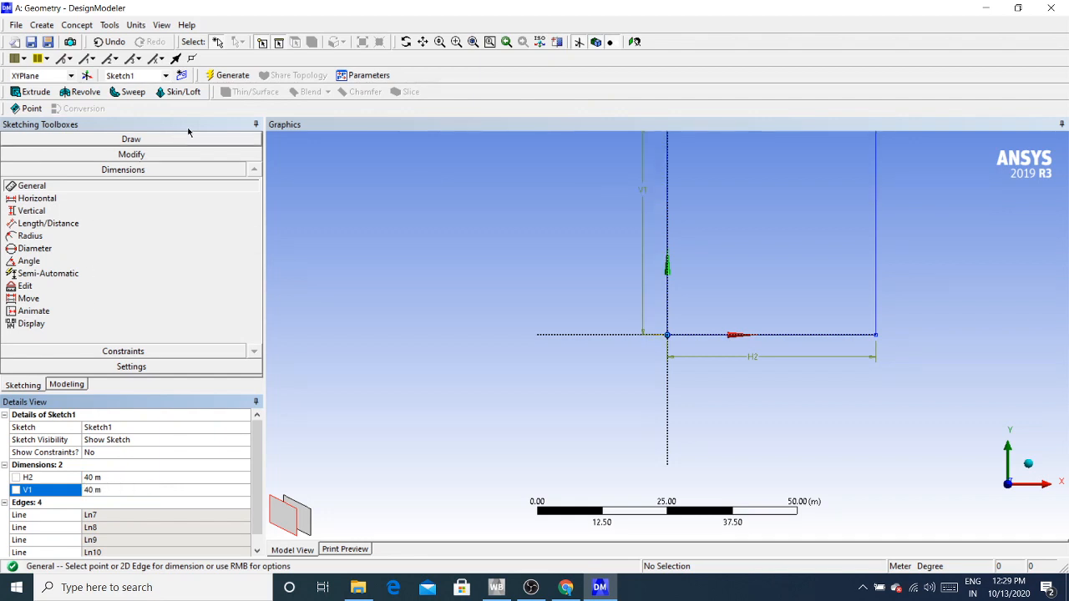
click(231, 75)
scroll(712, 438, down, 3)
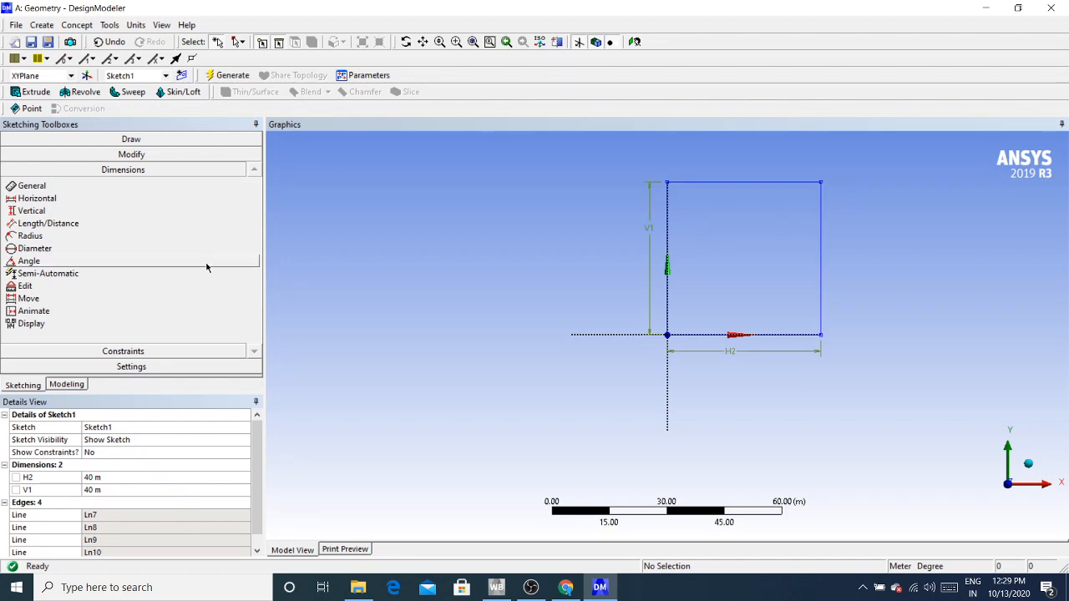
- Extrude the square sketch 45 m in the normal direction as added material and generate the solid
click(36, 92)
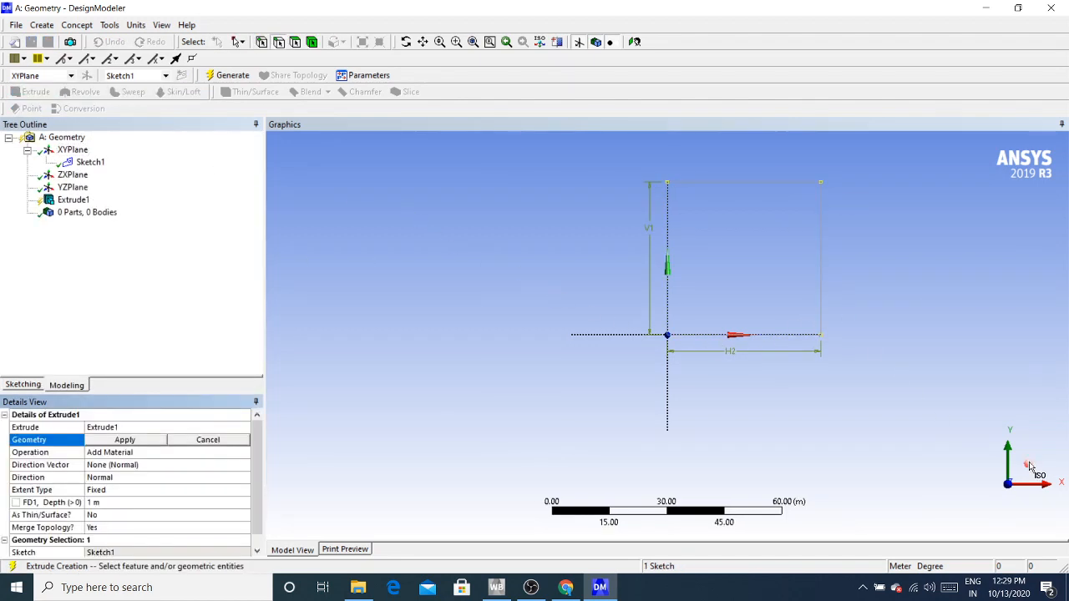
click(115, 441)
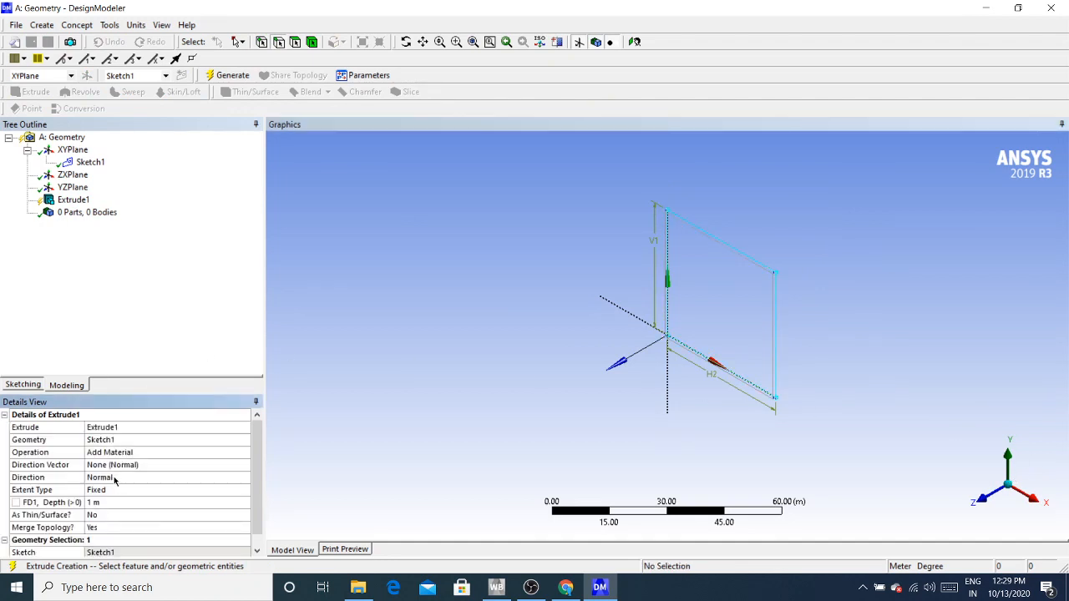
click(106, 503)
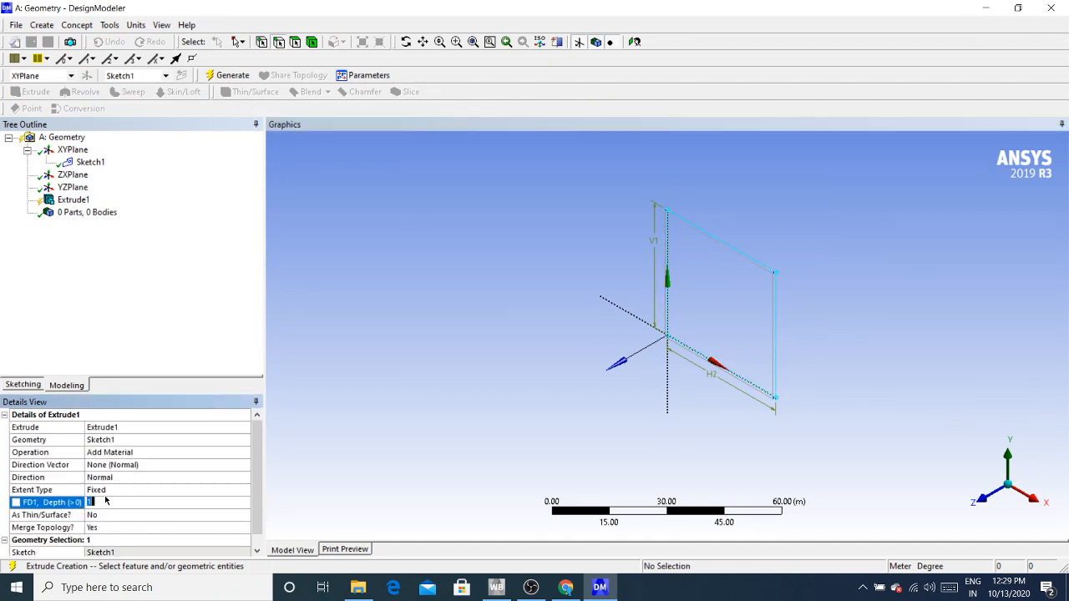
key(Return)
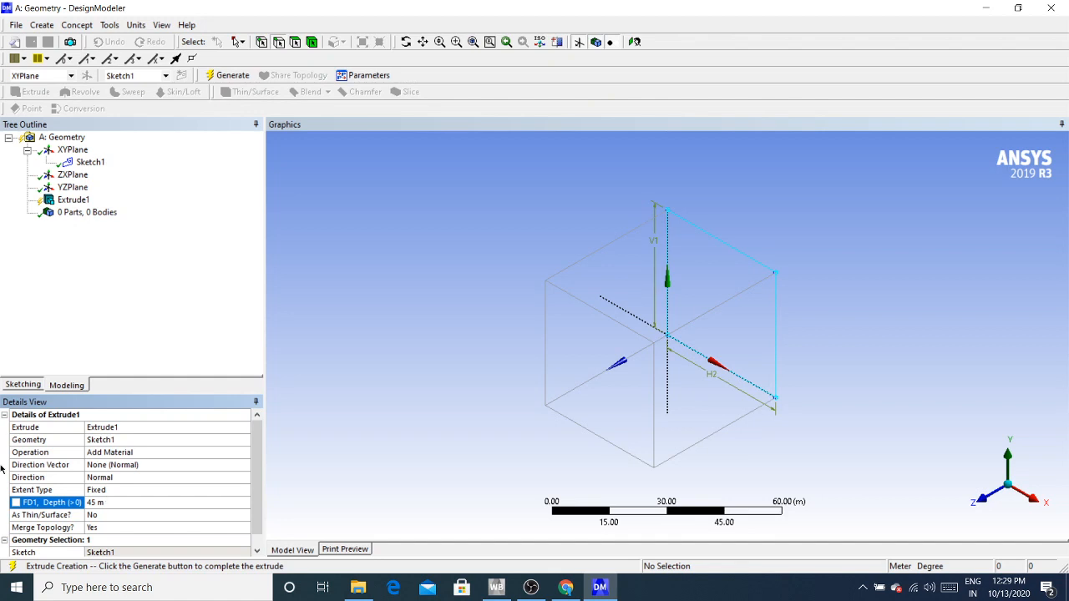
click(226, 75)
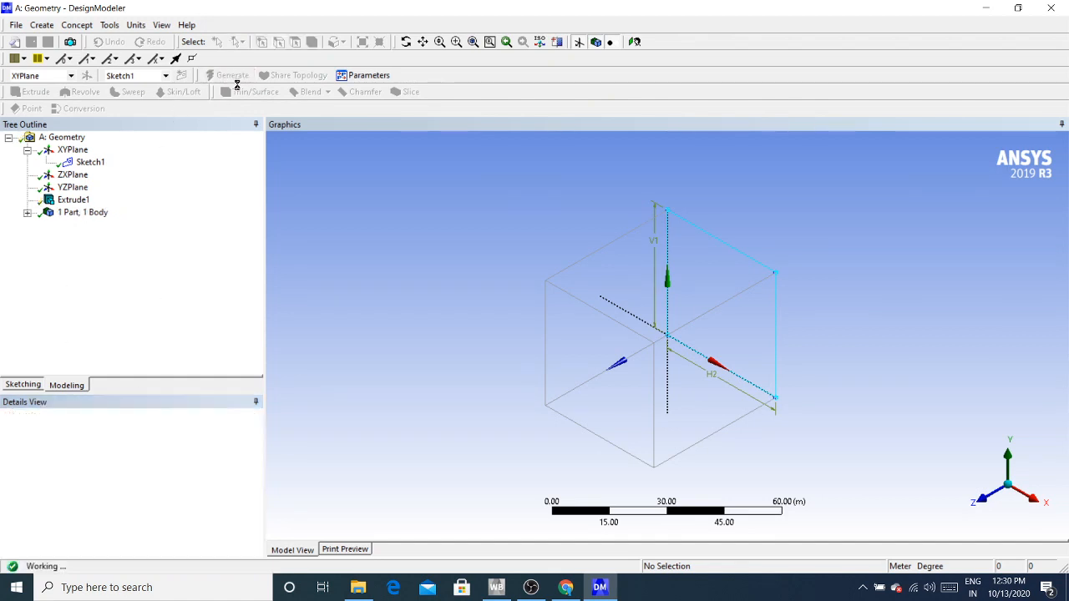
- Examine the extruded block from several sides and check its body details
middle_drag(849, 190, 434, 350)
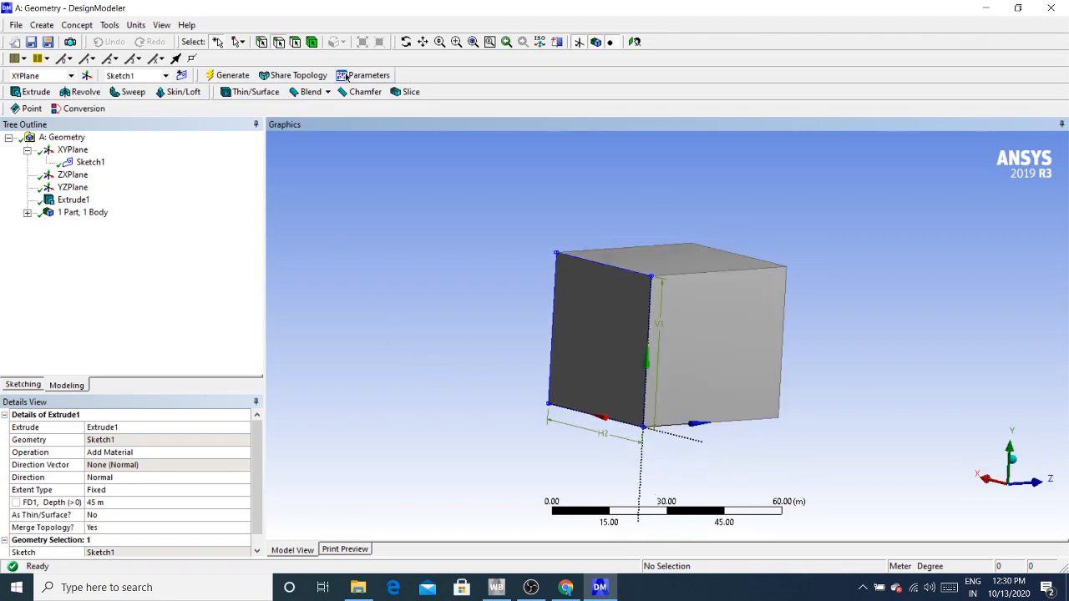
click(312, 42)
click(603, 326)
middle_drag(772, 351, 823, 239)
click(824, 239)
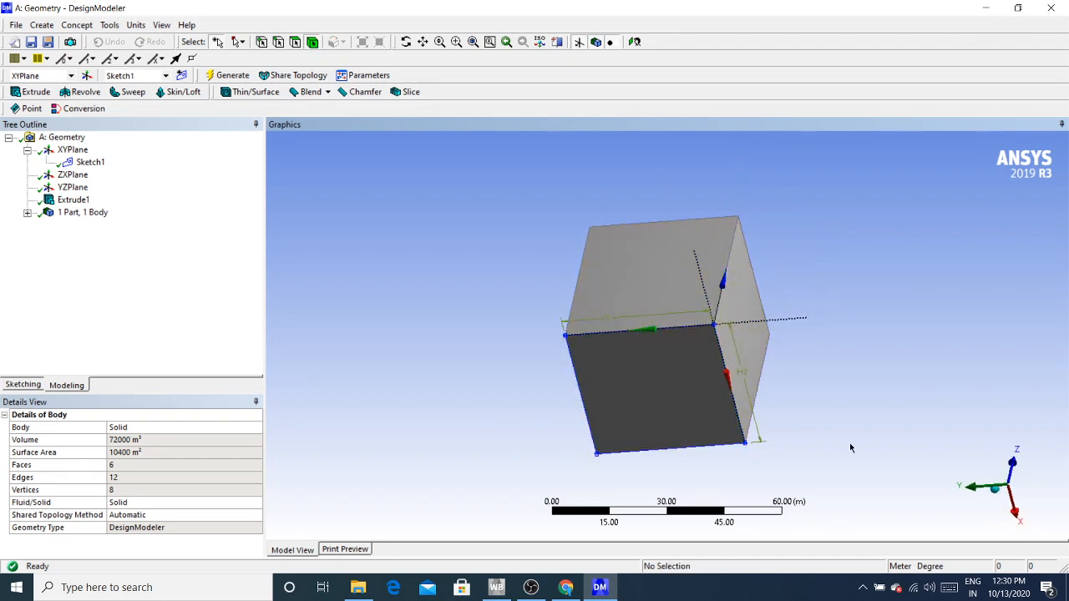
click(994, 490)
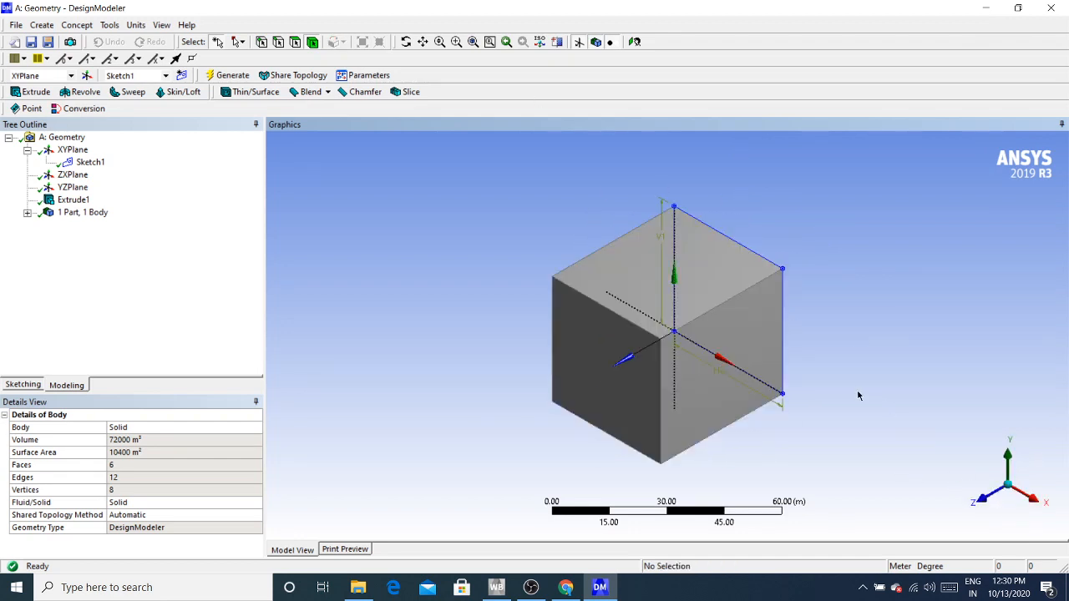
- Create a second sketch on the XY plane and view it face-on
click(85, 150)
click(181, 75)
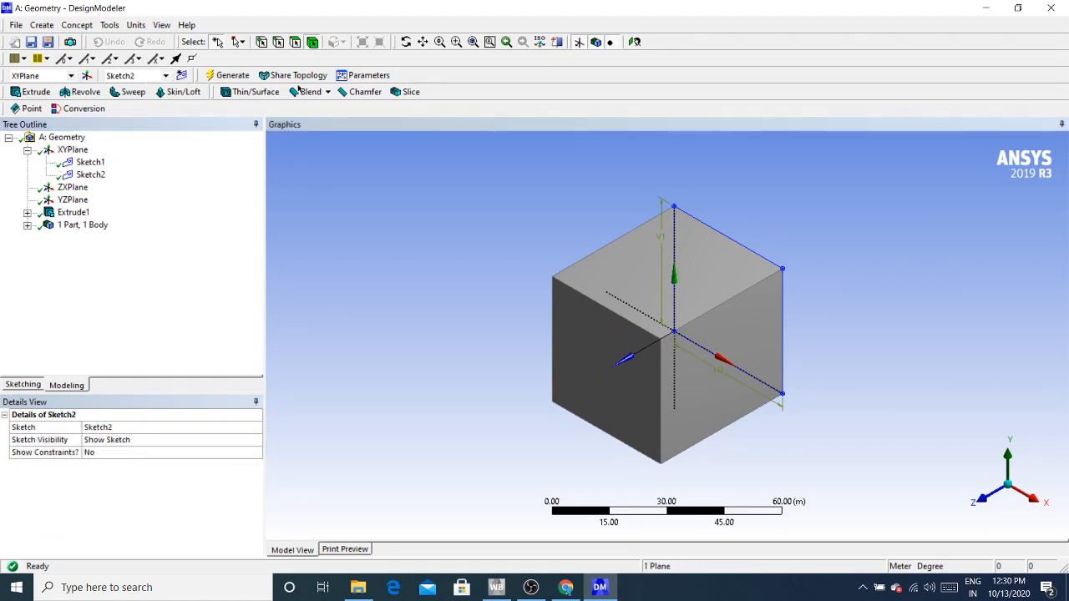
click(634, 42)
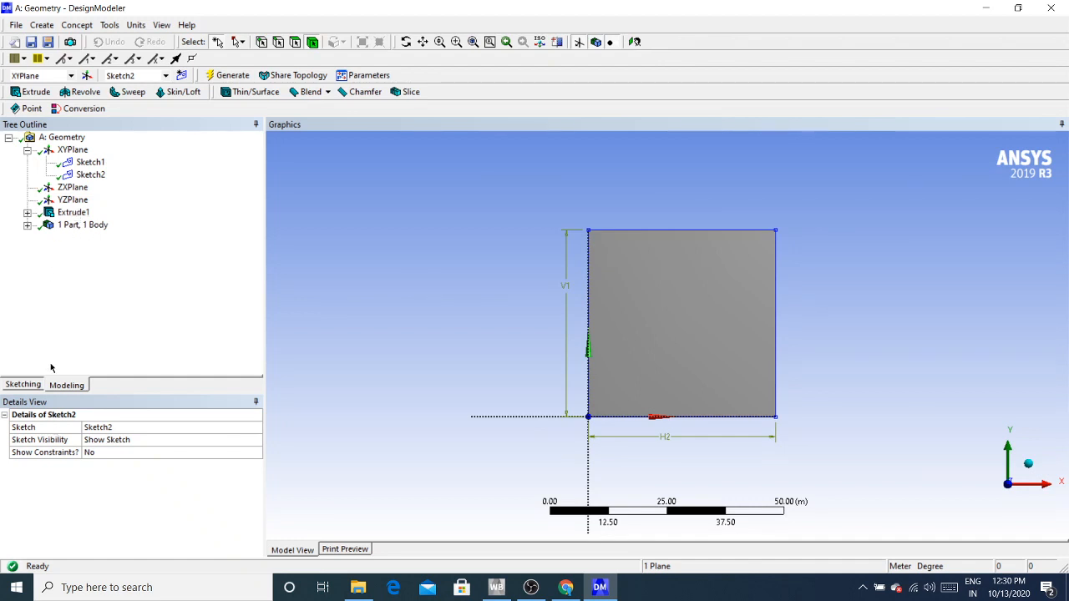
- Draw a circle inside the square face, with its centre at about X 18.7 m, Y 21.2 m
click(19, 384)
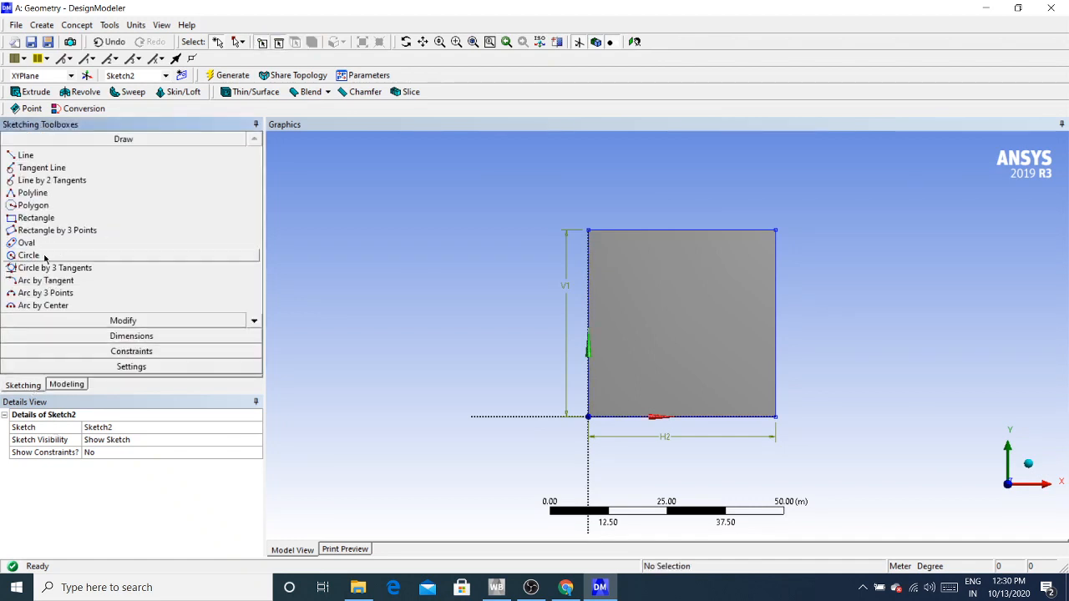
click(29, 254)
click(680, 314)
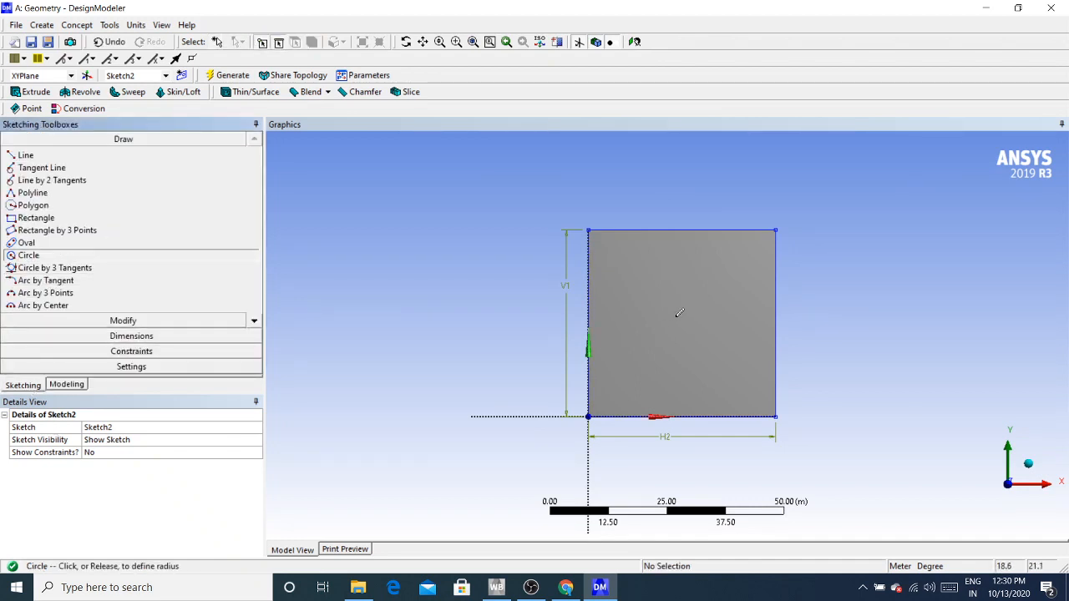
click(675, 259)
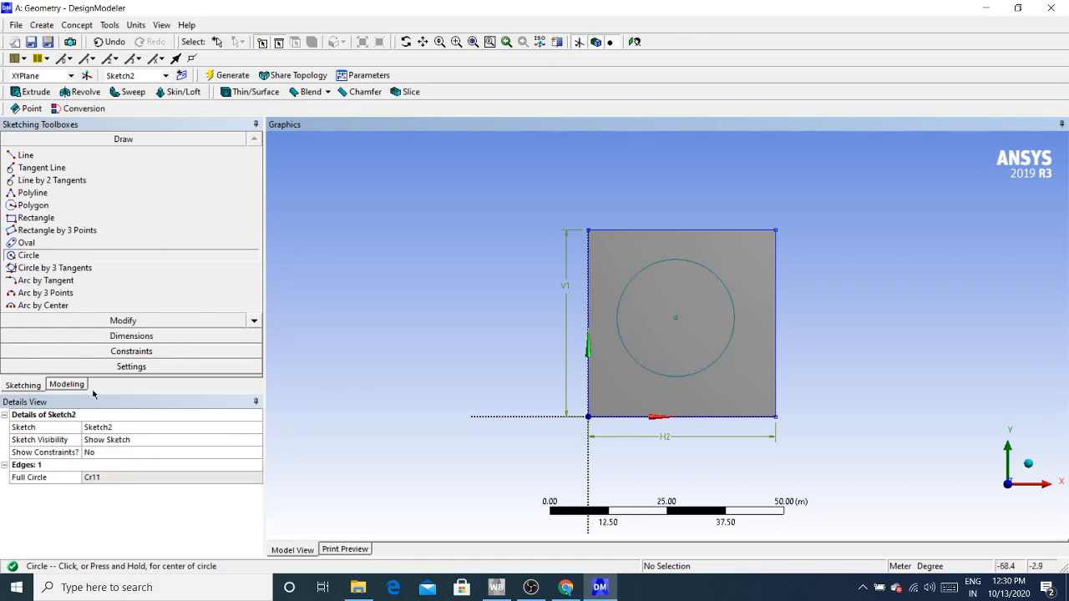
- Try to dimension the circle's centre from the square's left edge with the General dimension tool
click(116, 351)
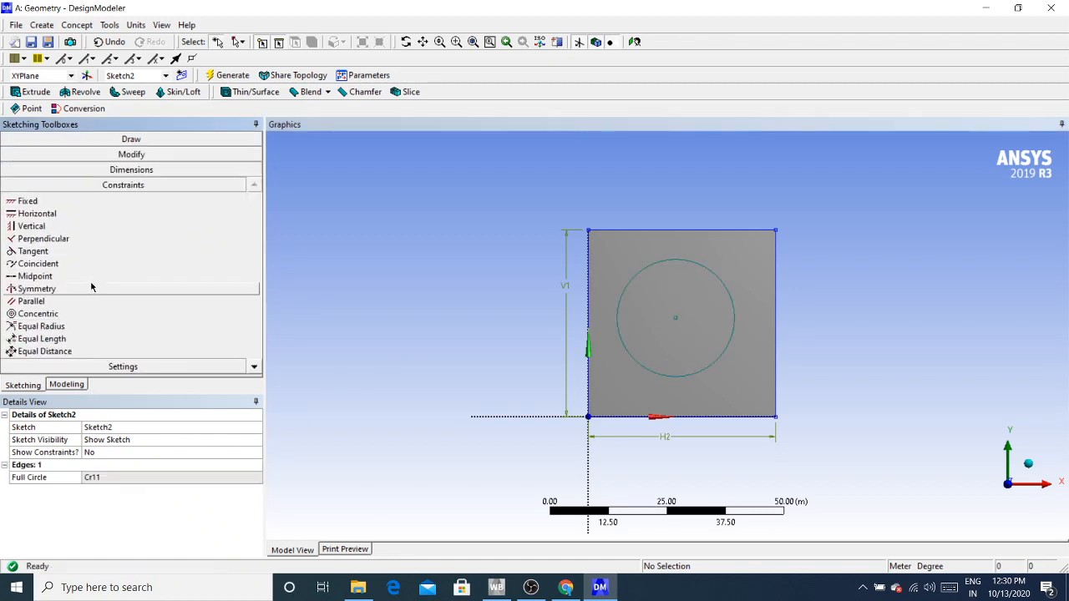
click(131, 171)
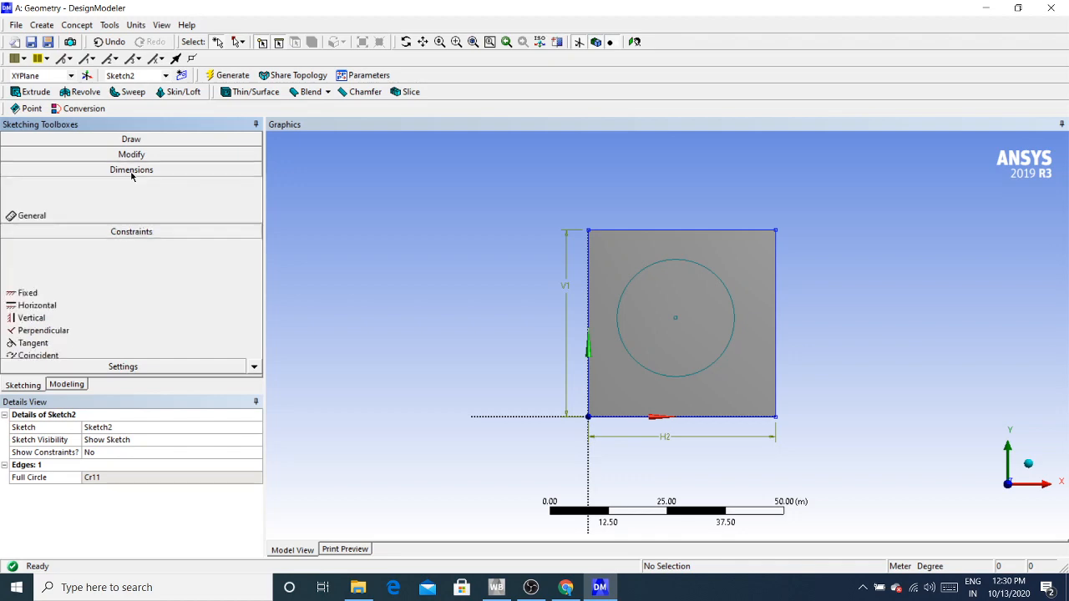
click(589, 317)
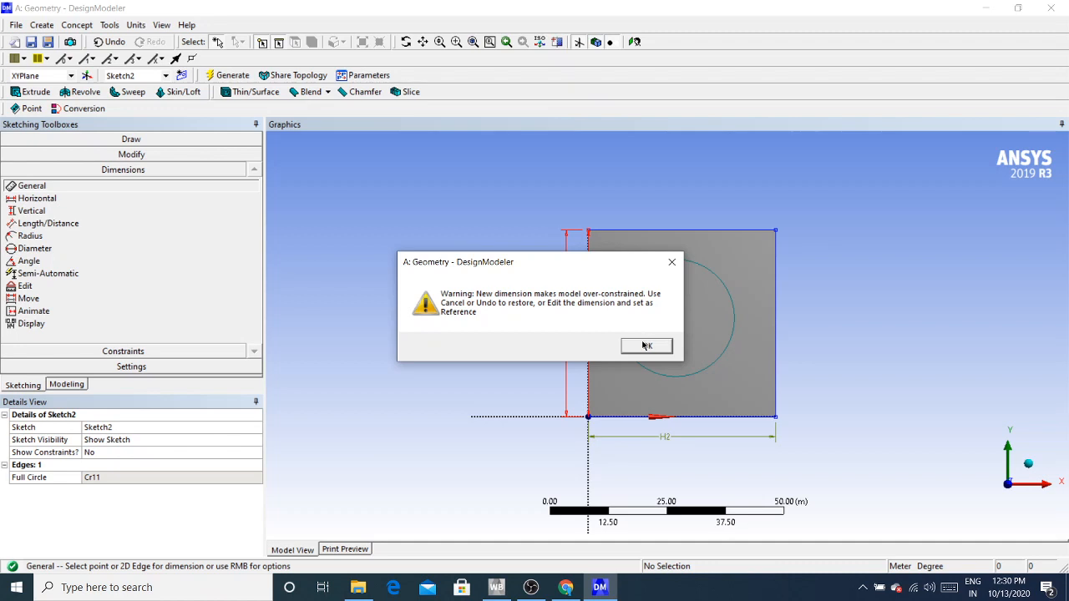
click(670, 266)
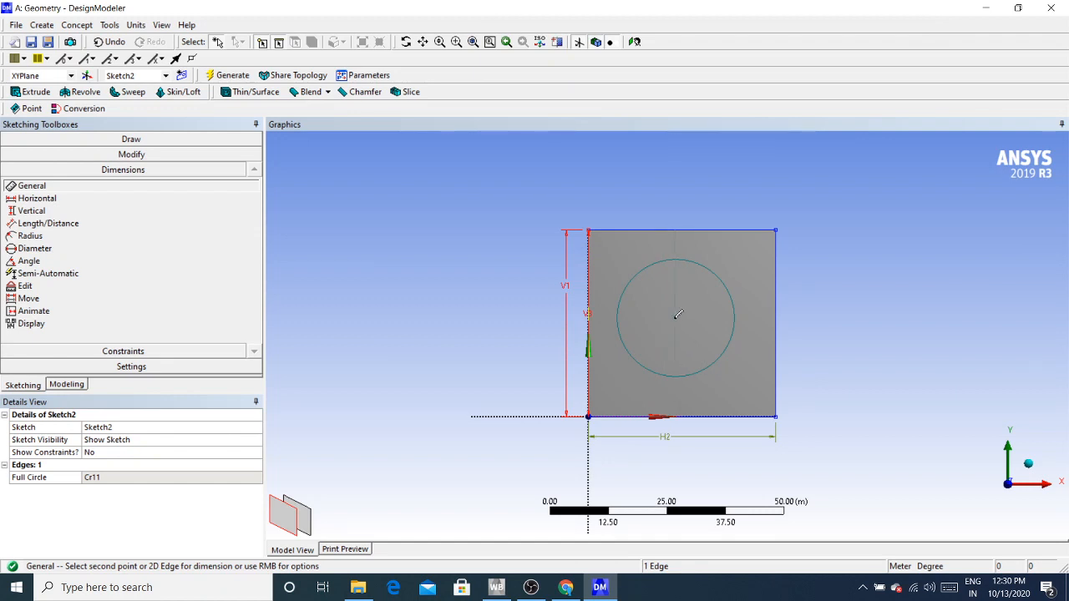
click(678, 315)
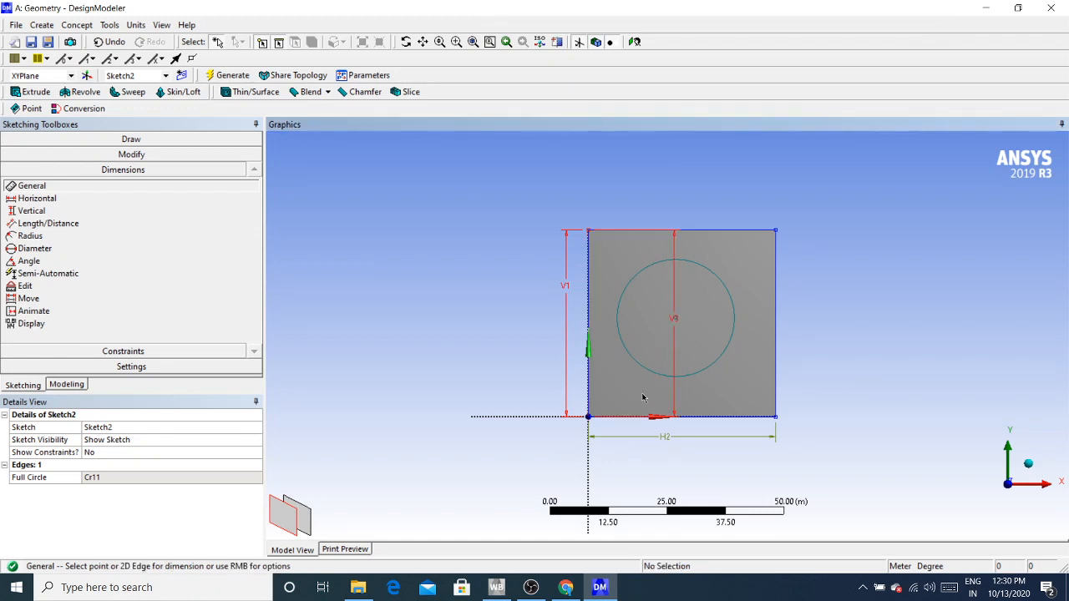
- Leave the dimension tool and delete the vertical dimension running through the circle
key(Escape)
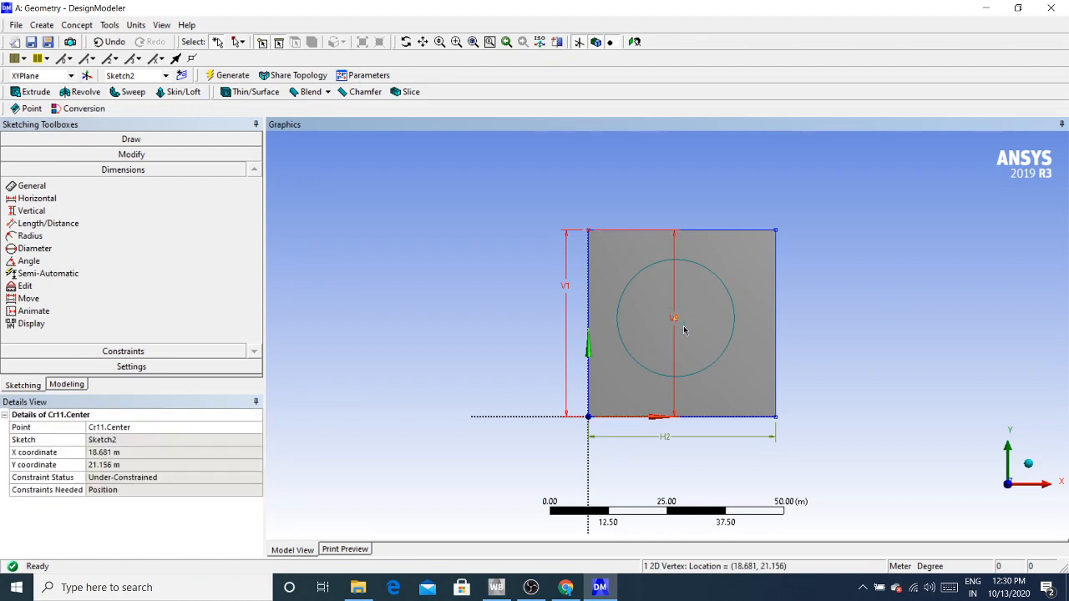
click(676, 250)
key(Delete)
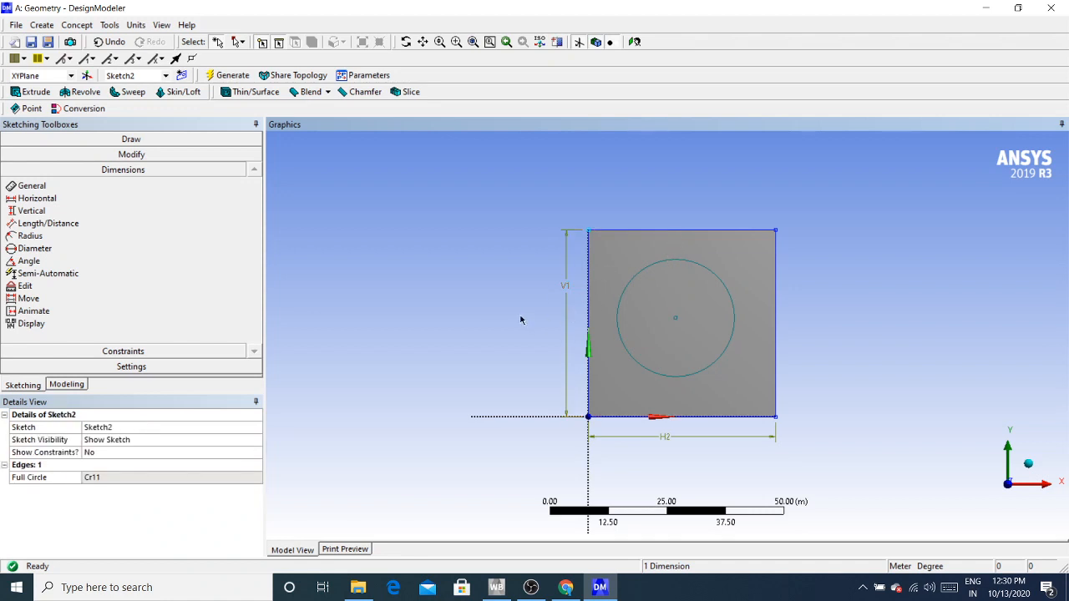
- Dimension the horizontal distance from the square's left edge to the circle's centre, placing the dimension below the square
click(419, 256)
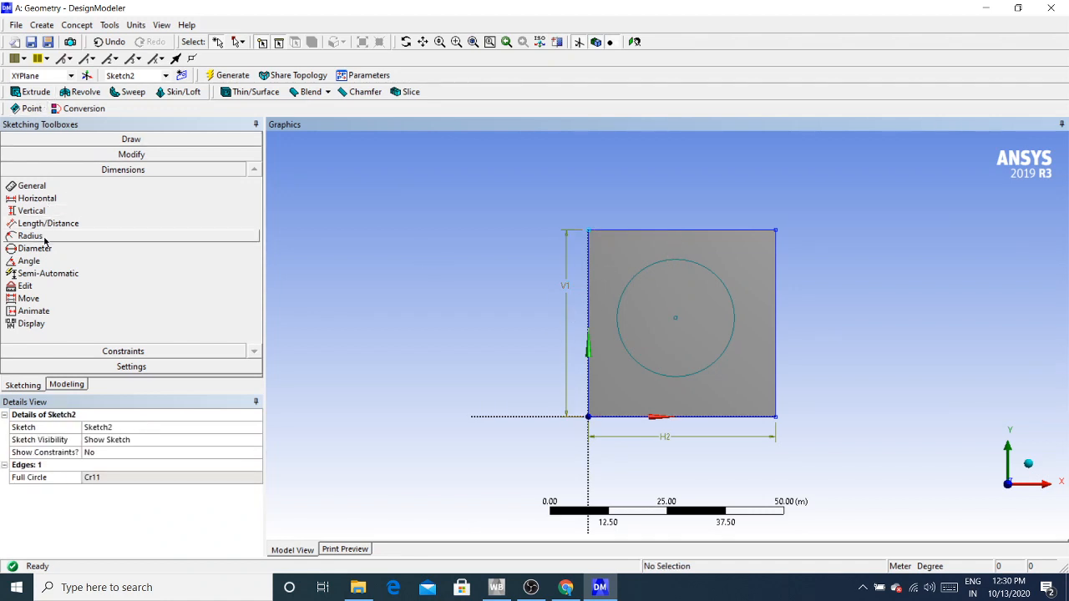
click(30, 186)
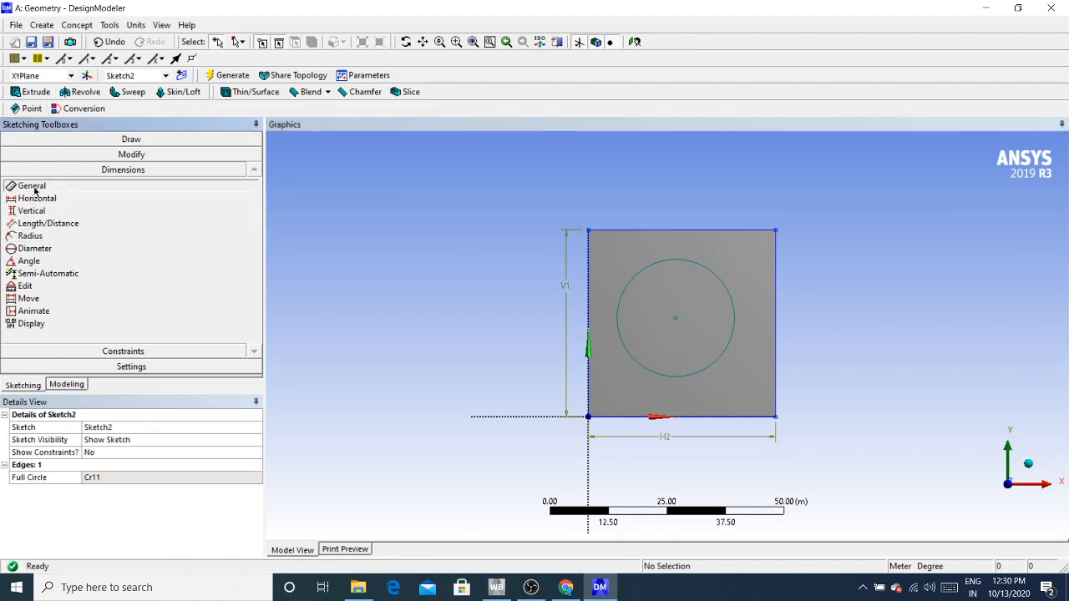
click(676, 322)
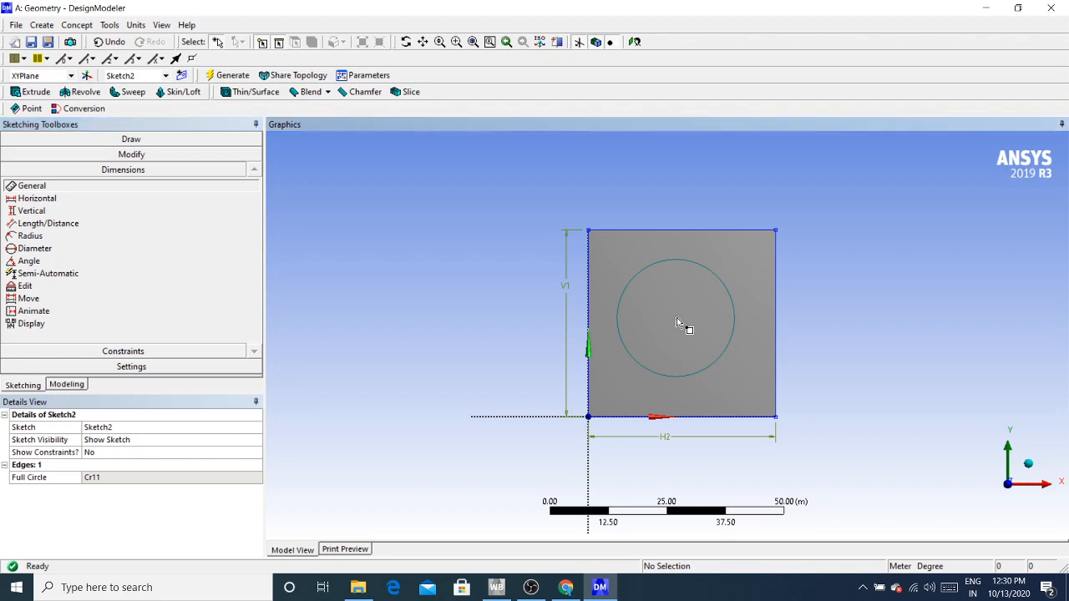
click(676, 324)
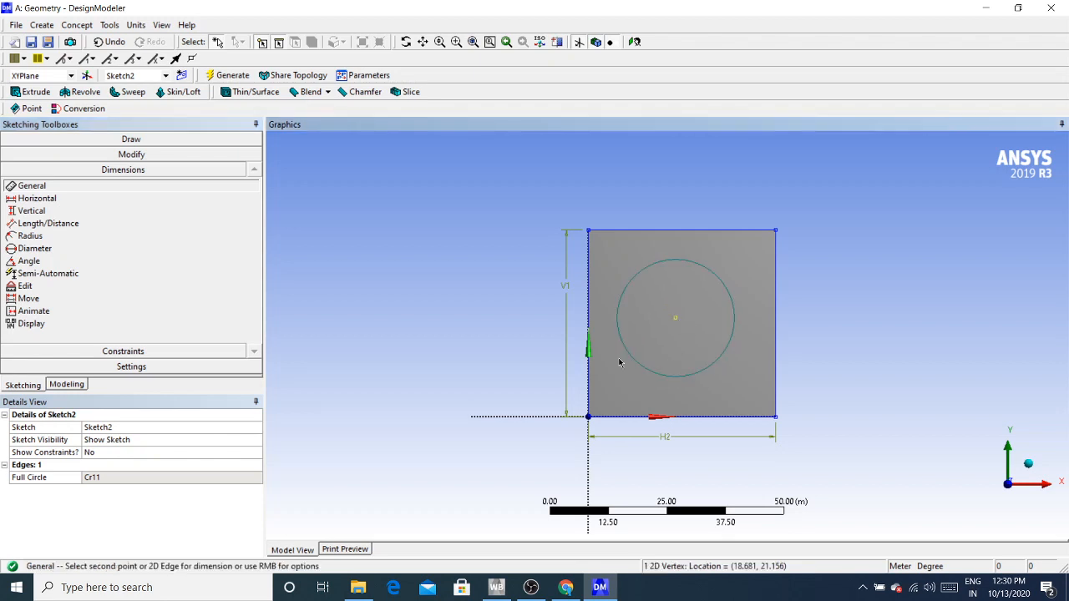
click(589, 316)
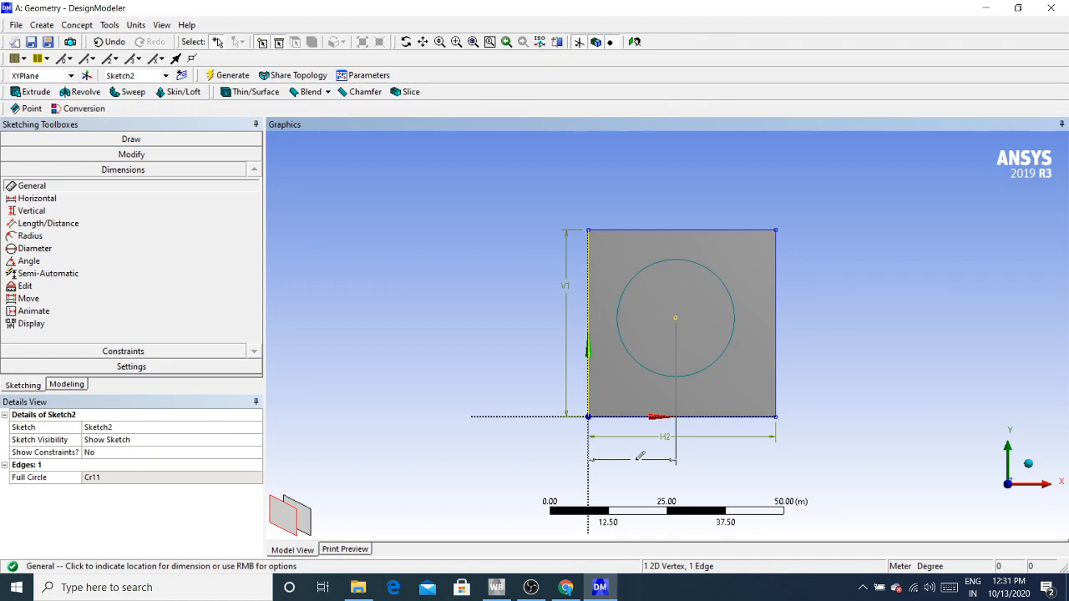
click(640, 456)
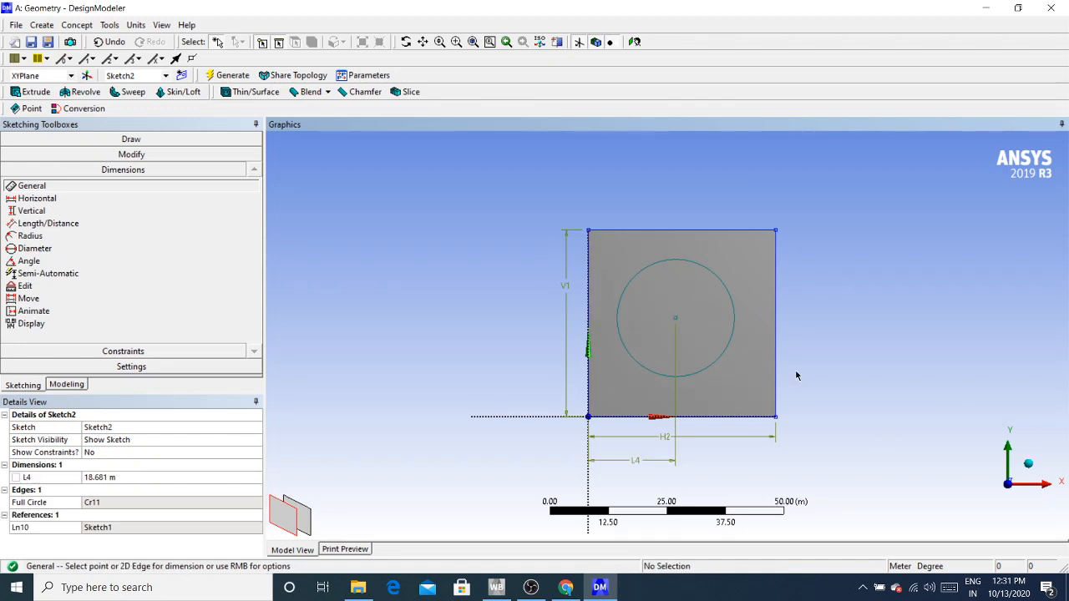
- Dimension the vertical distance from the square's bottom edge to the circle's centre, placing the dimension beside the square's right edge
click(684, 326)
click(714, 422)
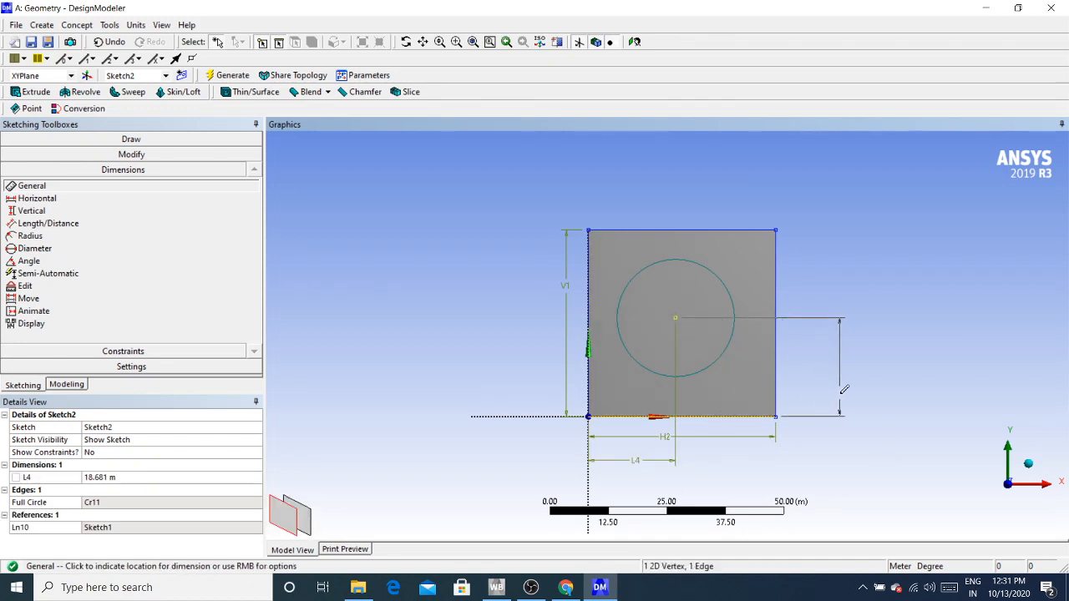
click(840, 389)
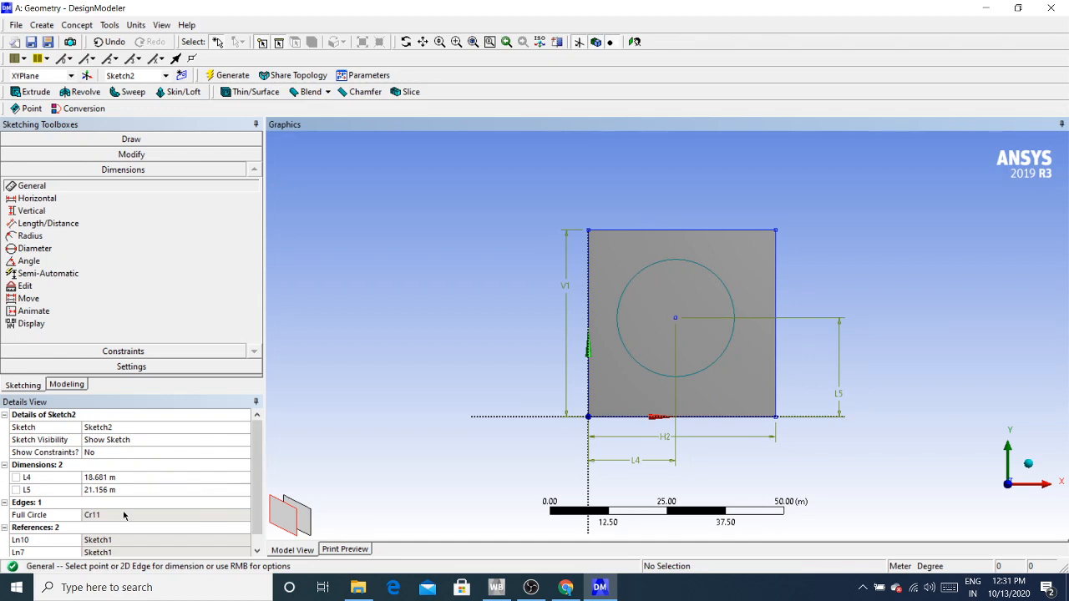
- Set both centre distances of the circle, horizontal and vertical, to 20 m
click(101, 478)
text(2)
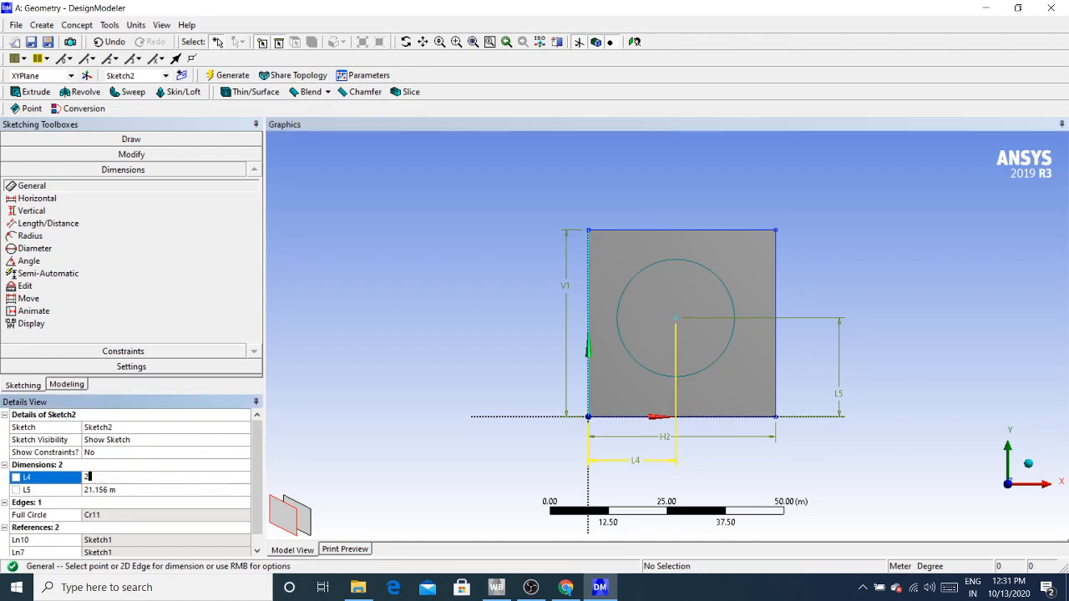
text(0)
key(Return)
click(121, 489)
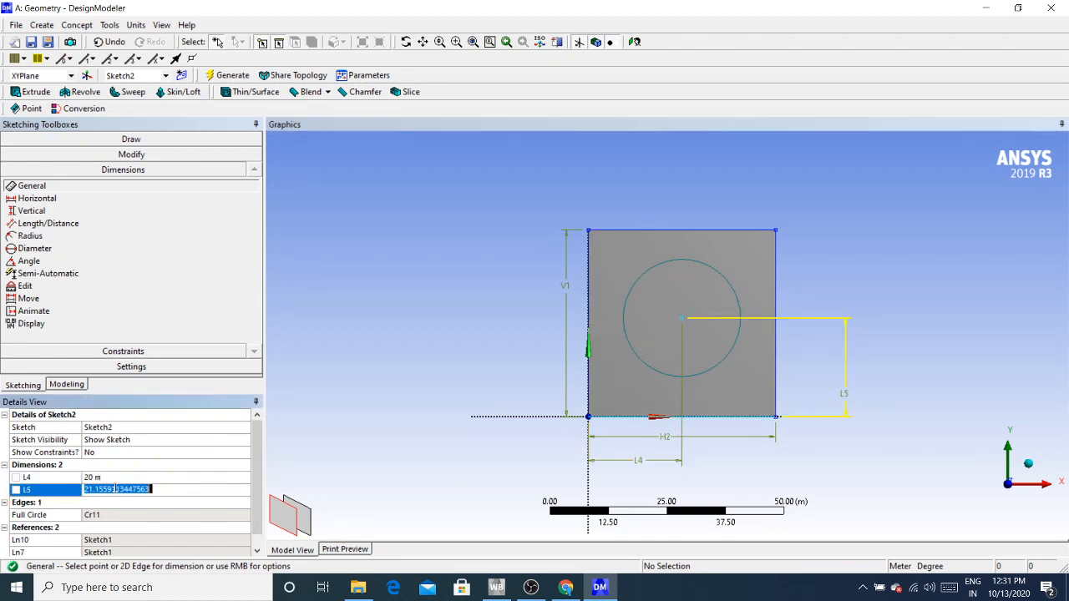
text(20)
key(Return)
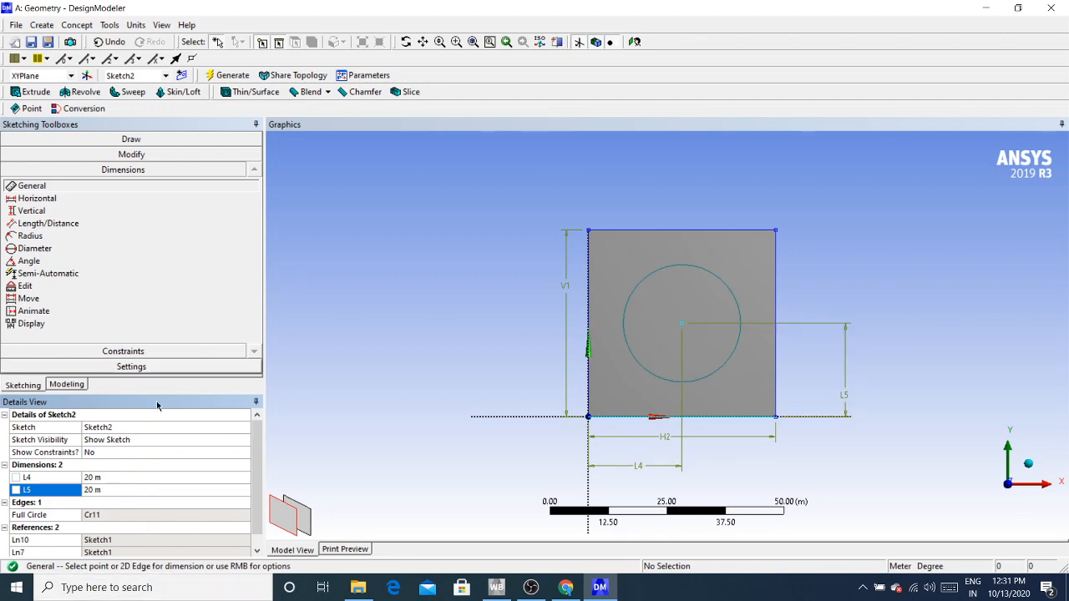
- Add a diameter dimension to the circle, set it to 30 m and regenerate the model
click(34, 248)
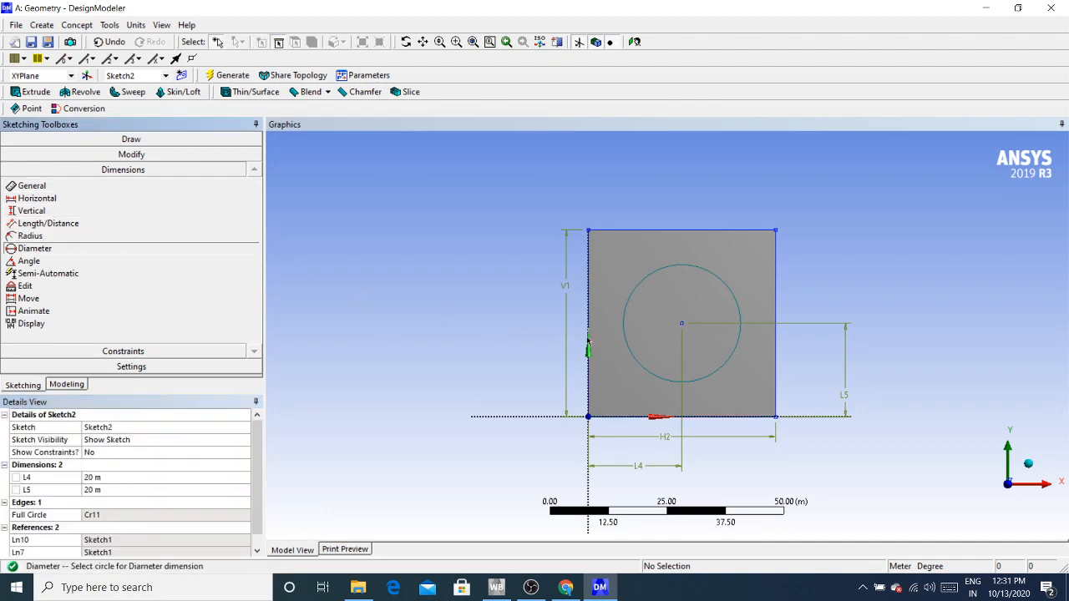
click(639, 282)
click(638, 279)
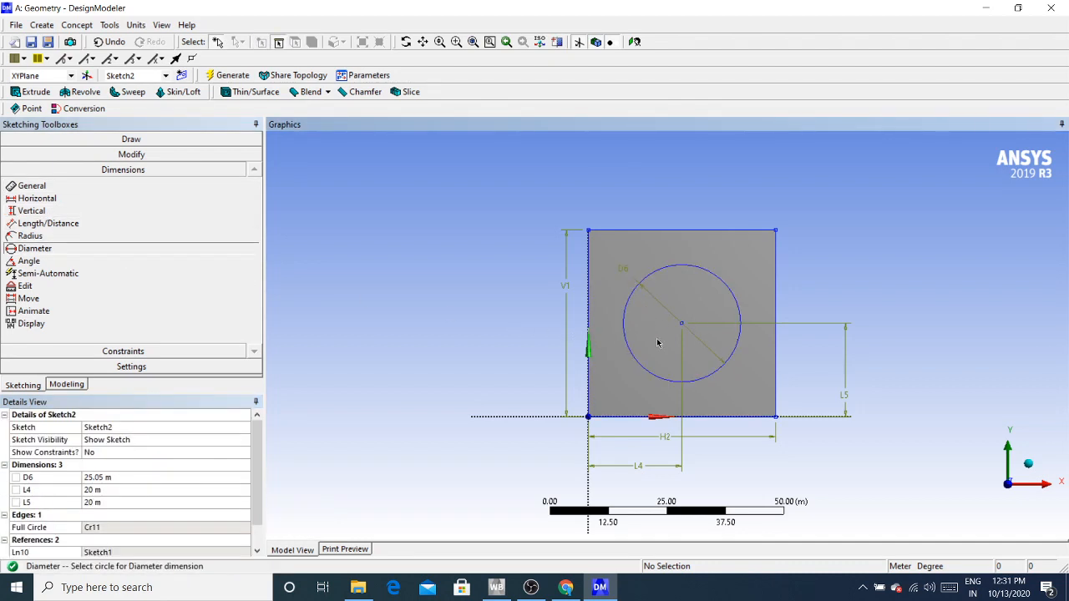
click(96, 478)
text(2)
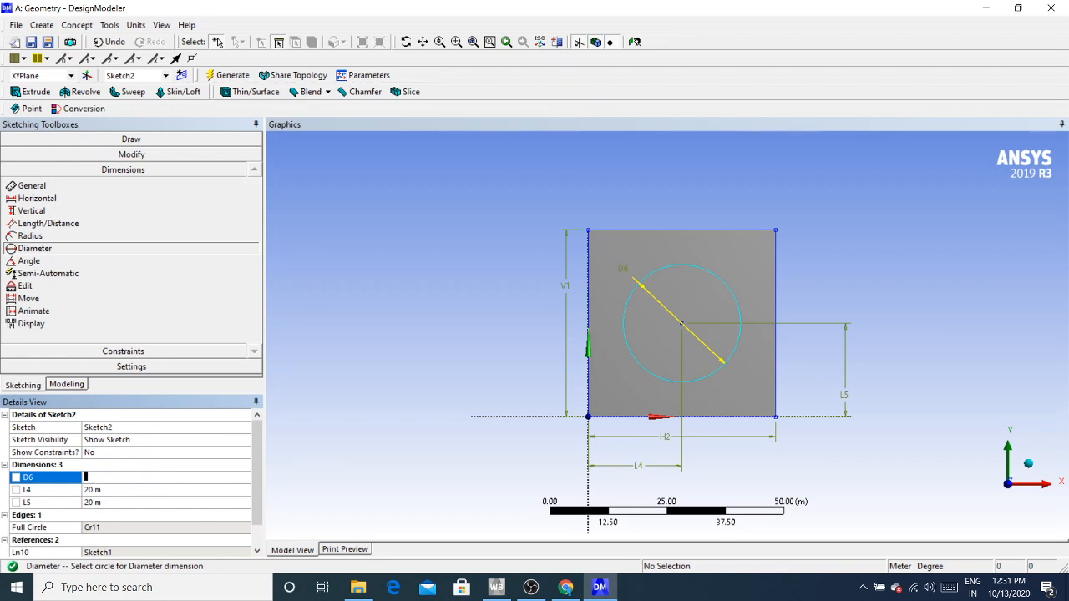
text(0)
key(Return)
click(205, 74)
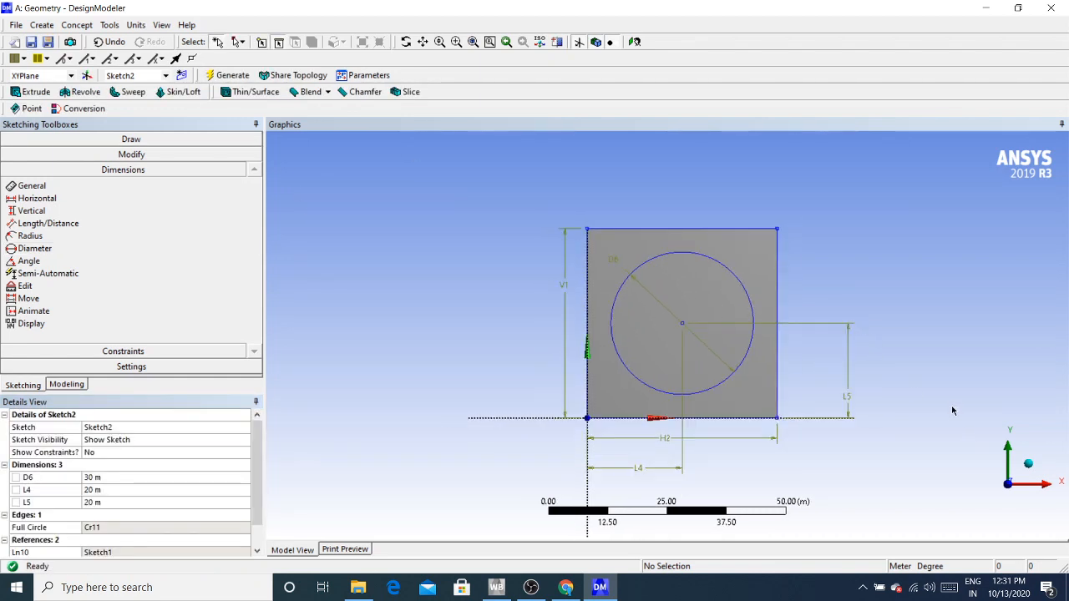
- Start a new extrusion with the circle sketch (Sketch2) as its geometry and view the block isometrically
mouse_move(952, 411)
middle_down()
mouse_move(866, 389)
mouse_move(890, 410)
mouse_move(494, 442)
mouse_move(465, 506)
middle_up()
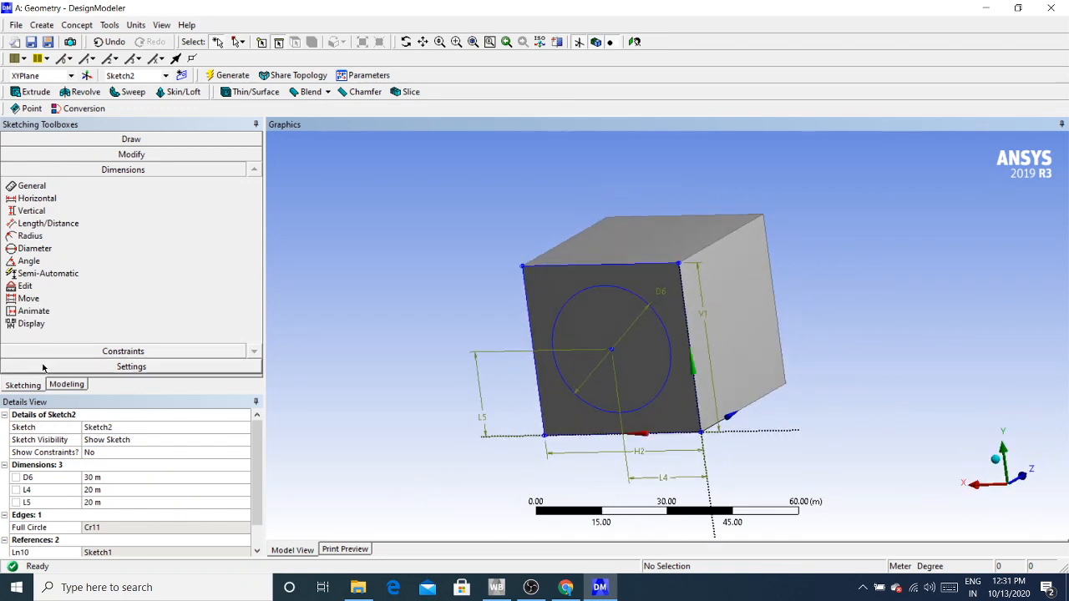
click(32, 92)
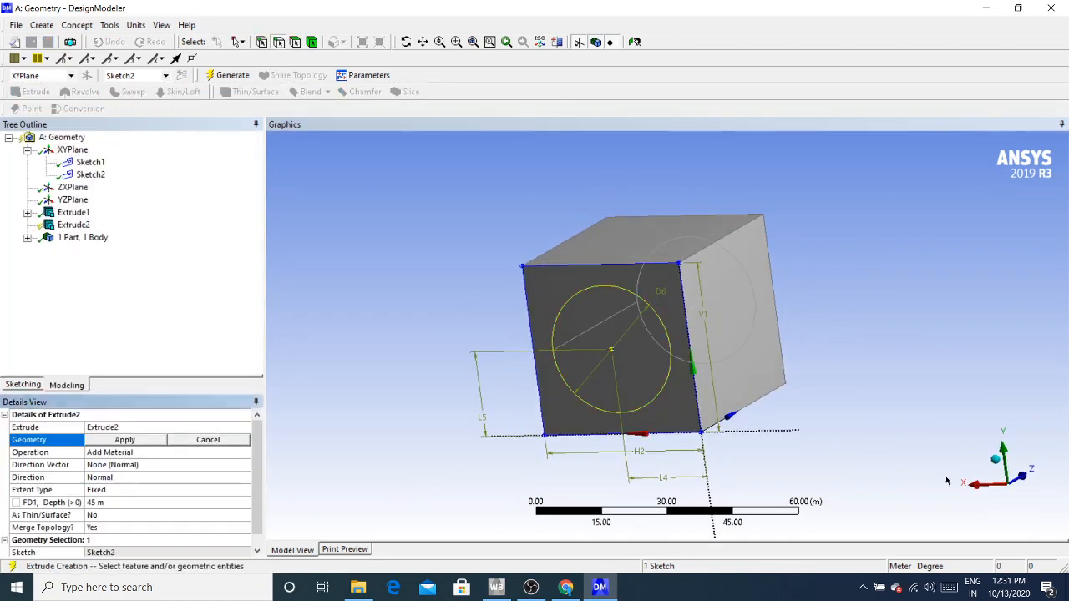
click(1002, 465)
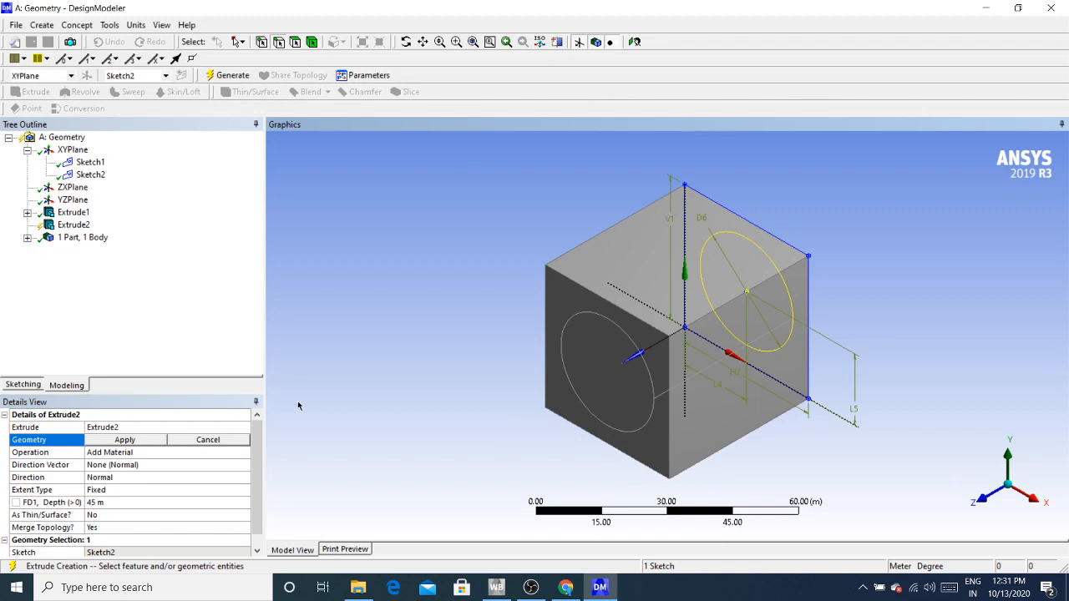
click(122, 441)
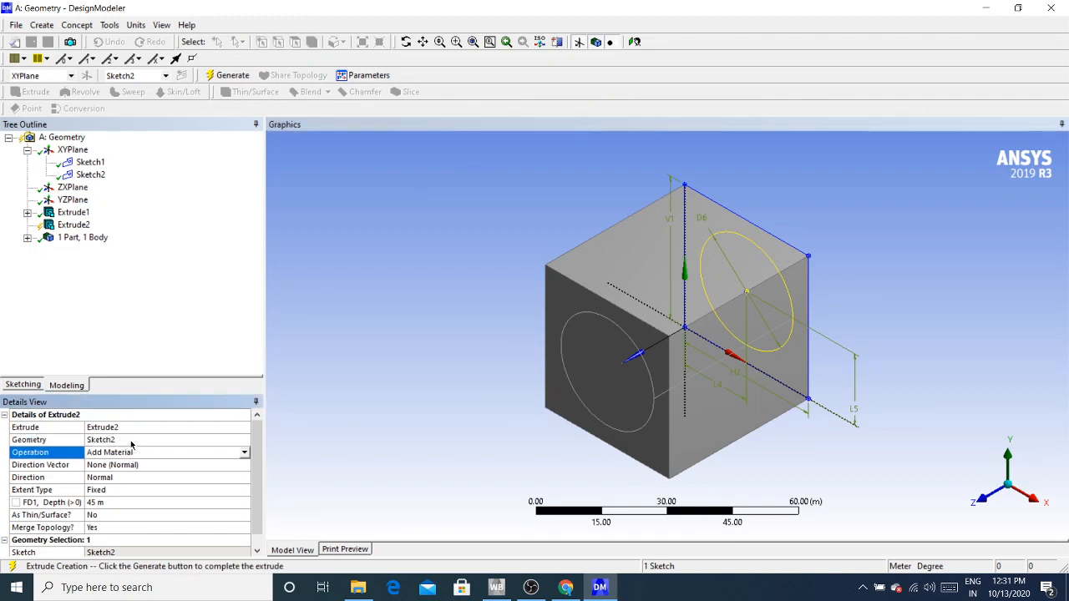
click(131, 442)
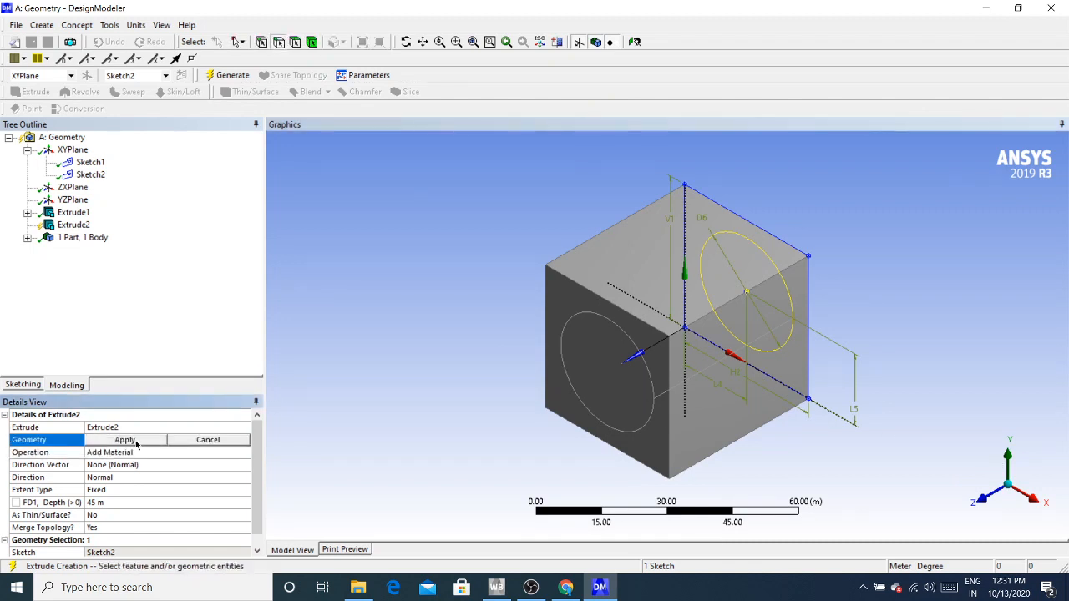
click(136, 441)
- Set the circle extrusion's operation to Cut Material, keeping the Normal direction
click(140, 452)
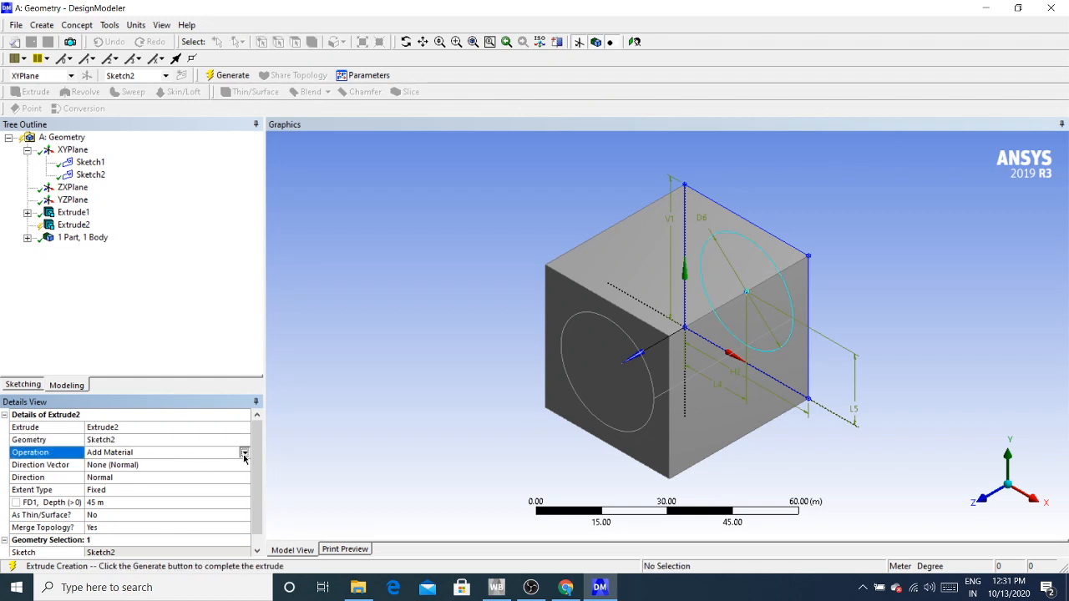
click(244, 452)
click(150, 485)
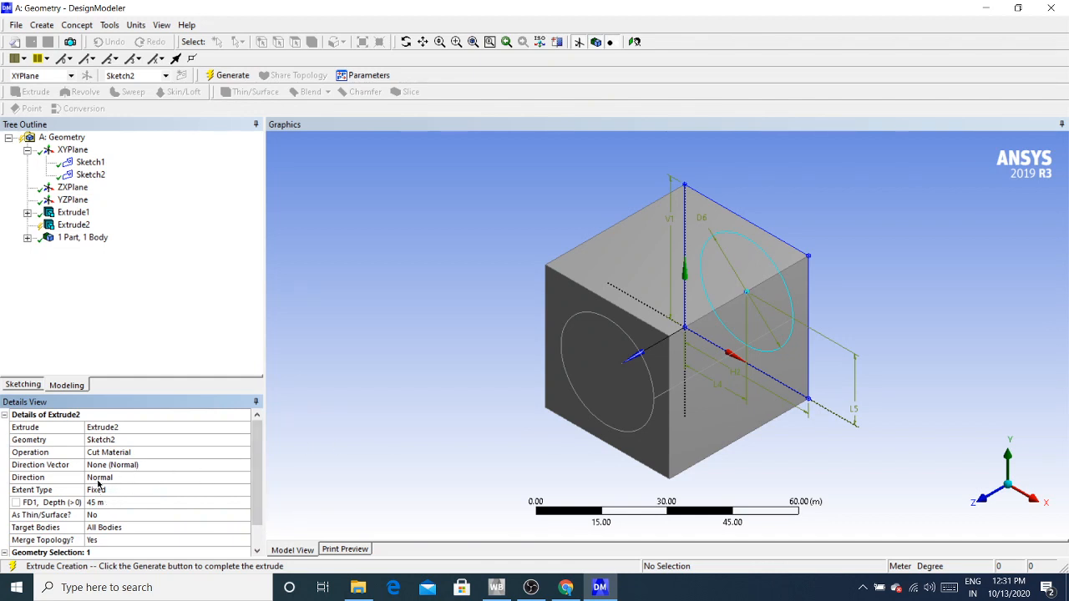
click(125, 478)
click(245, 478)
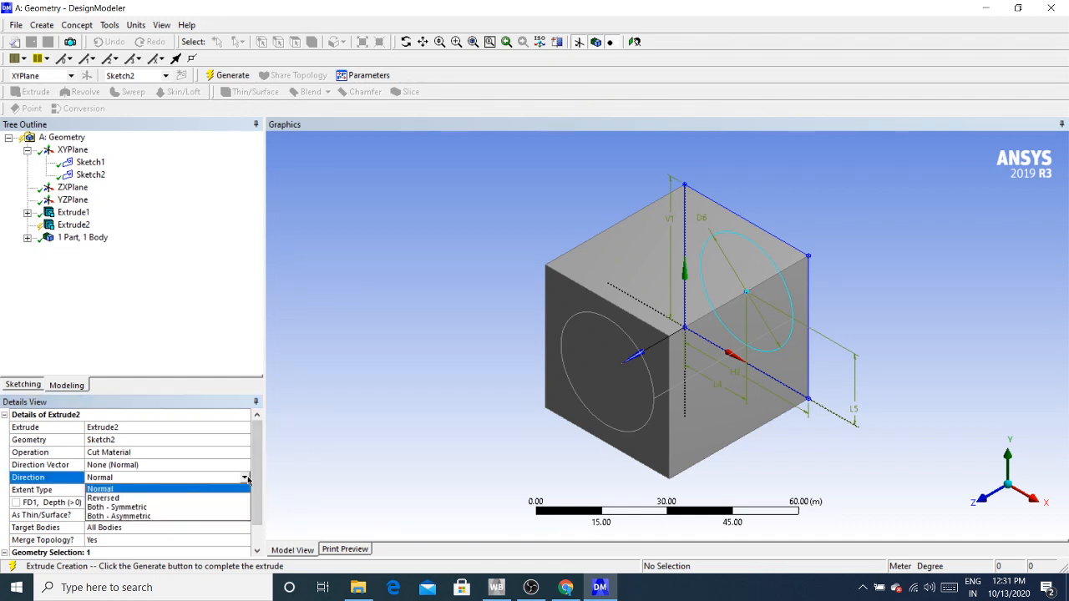
click(229, 467)
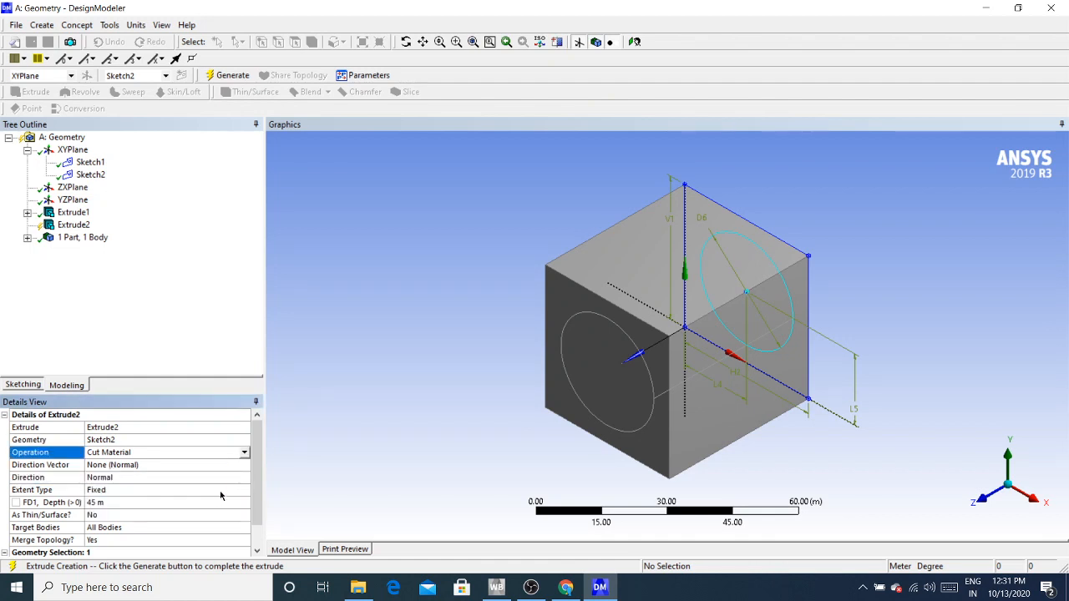
- Set the cut's extent type to To Next and generate the circular hole through the block
click(223, 492)
click(246, 491)
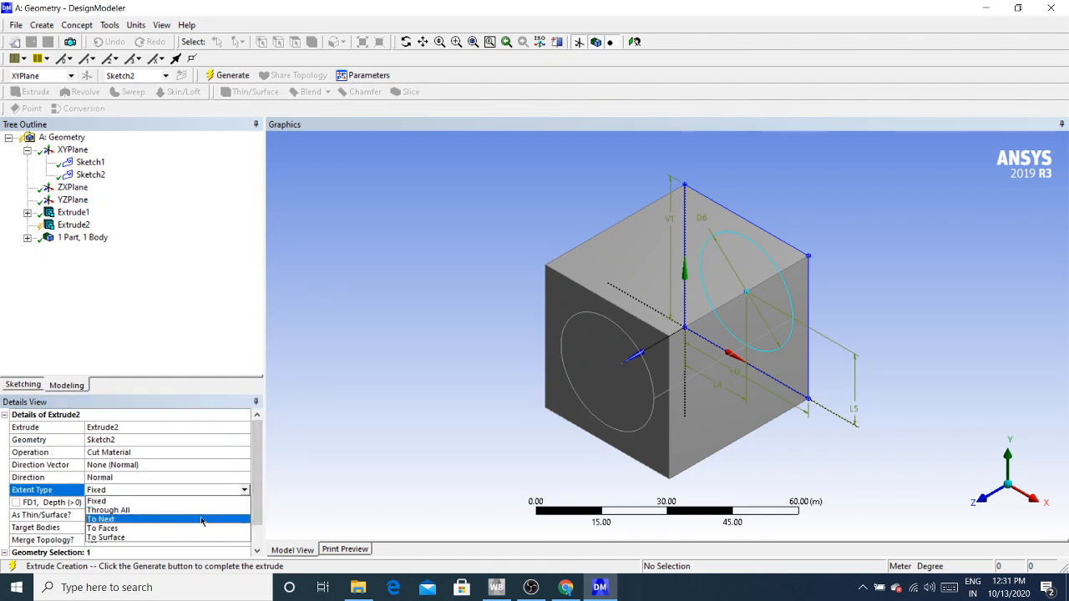
click(202, 518)
scroll(256, 476, down, 1)
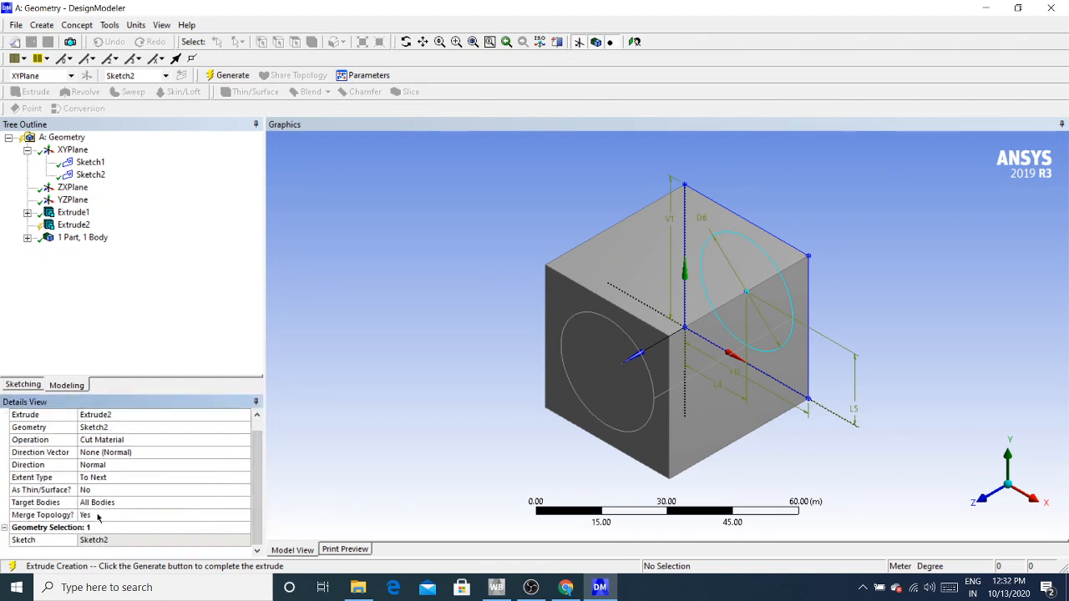
click(229, 75)
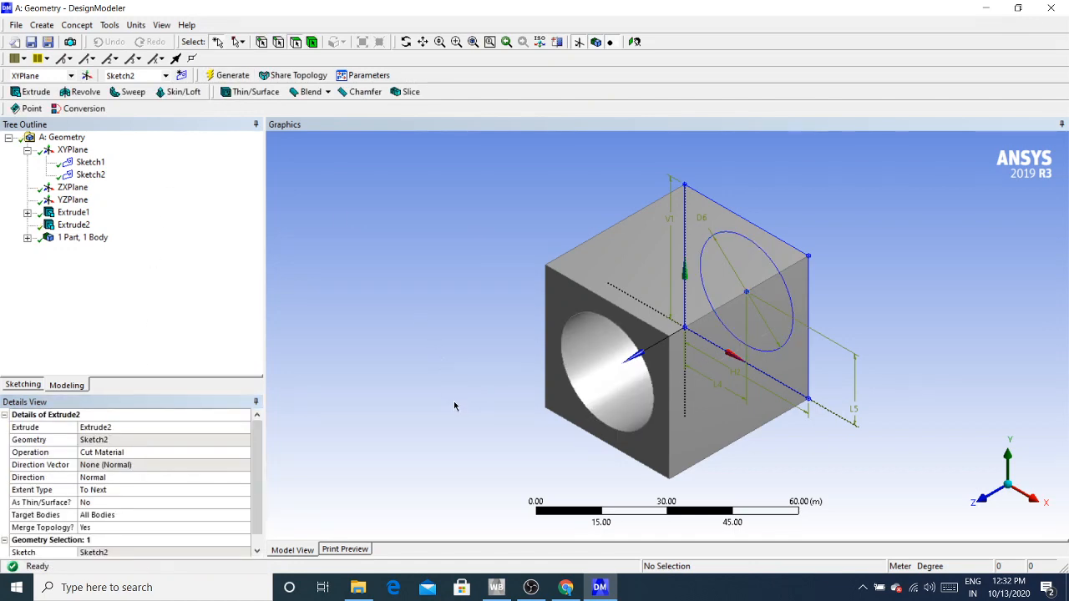
- Change the operation of the circle's extrusion (Extrude2) to Add Frozen
middle_drag(585, 301, 499, 417)
click(110, 455)
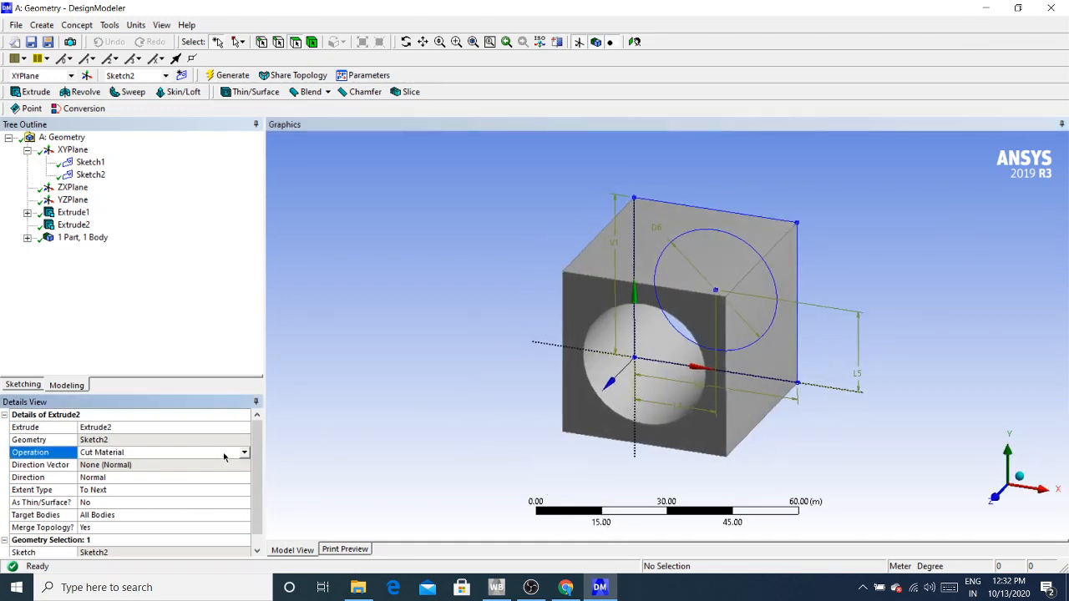
click(244, 452)
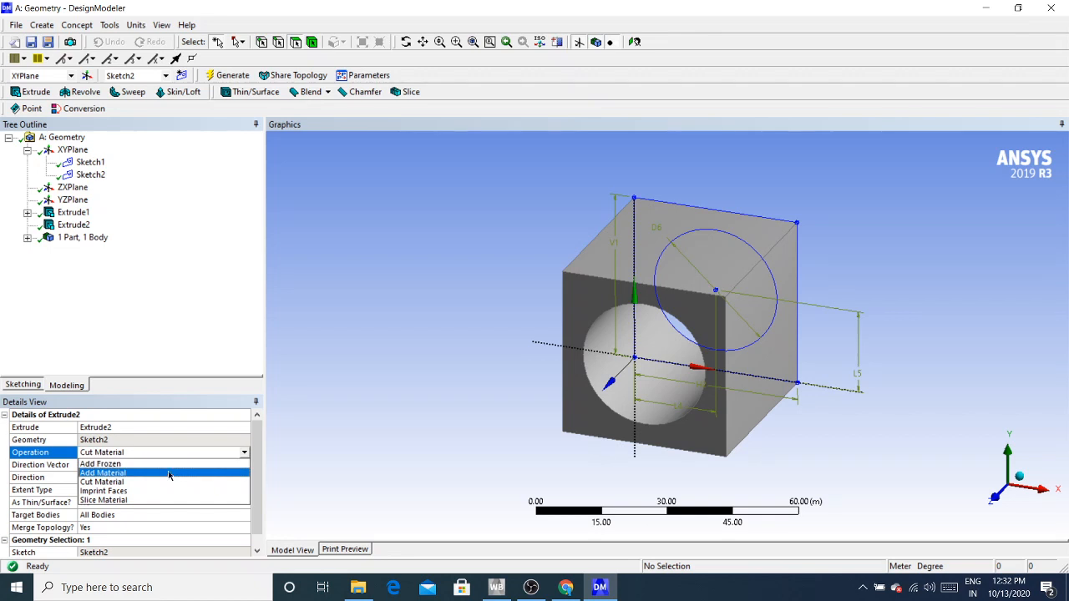
click(111, 464)
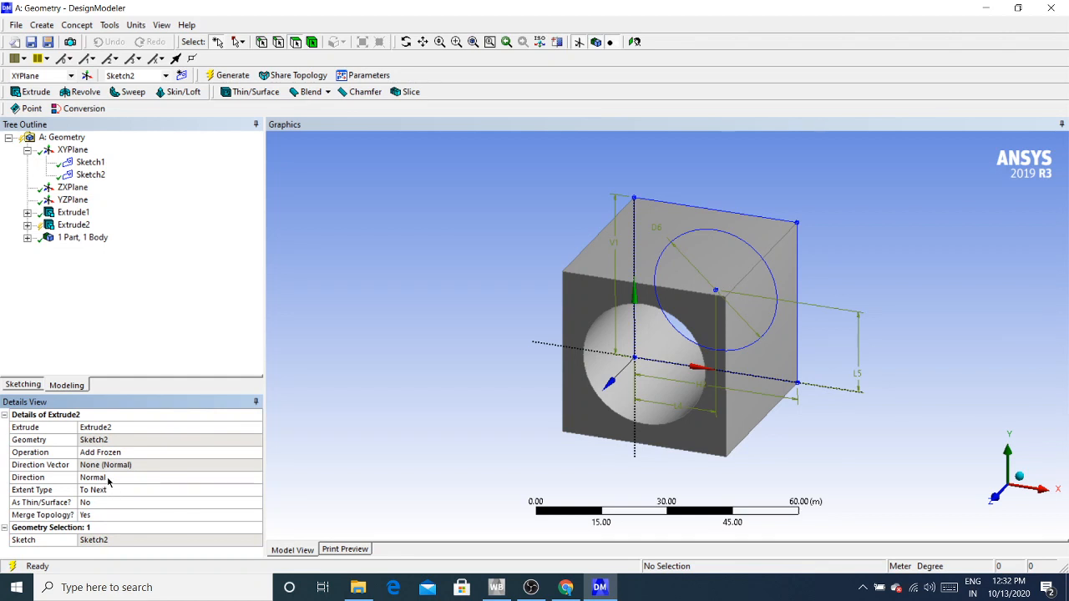
- Set the frozen extrusion's extent type to Fixed and generate it as a separate cylindrical body
click(108, 478)
click(226, 491)
click(255, 491)
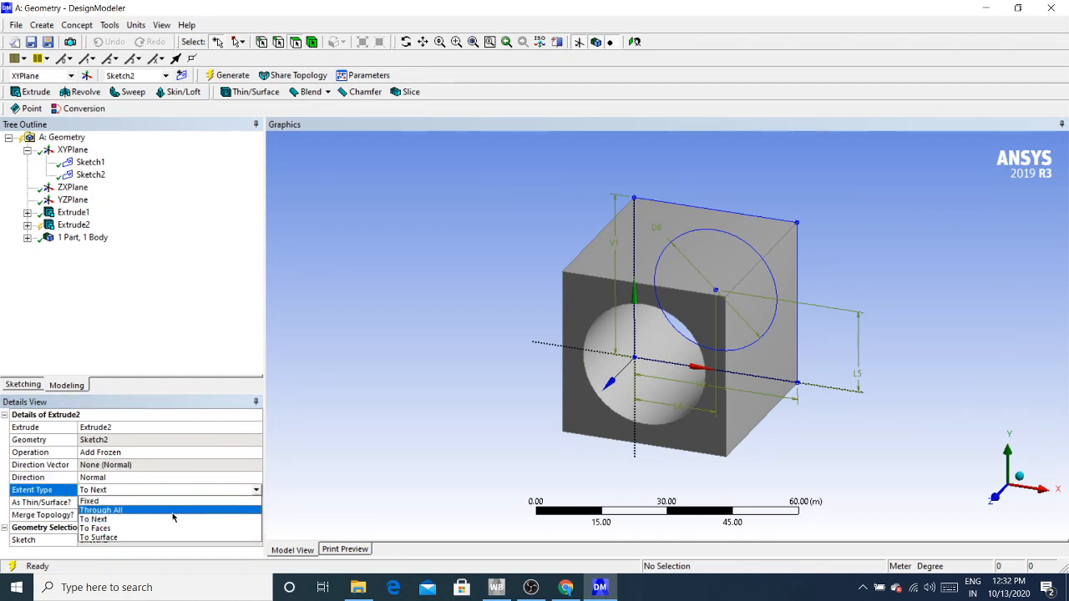
click(123, 502)
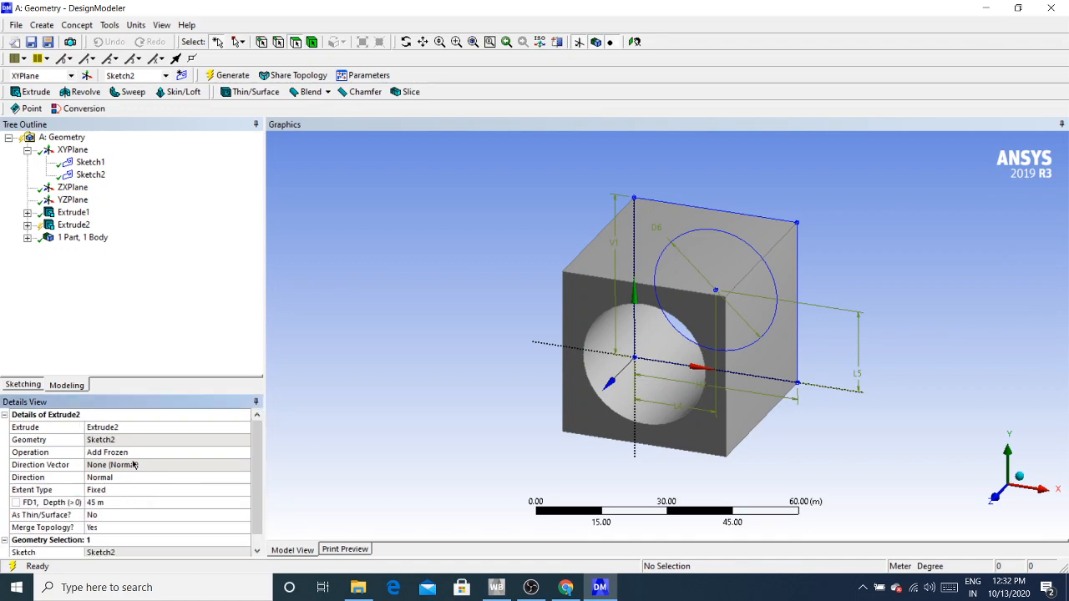
click(230, 76)
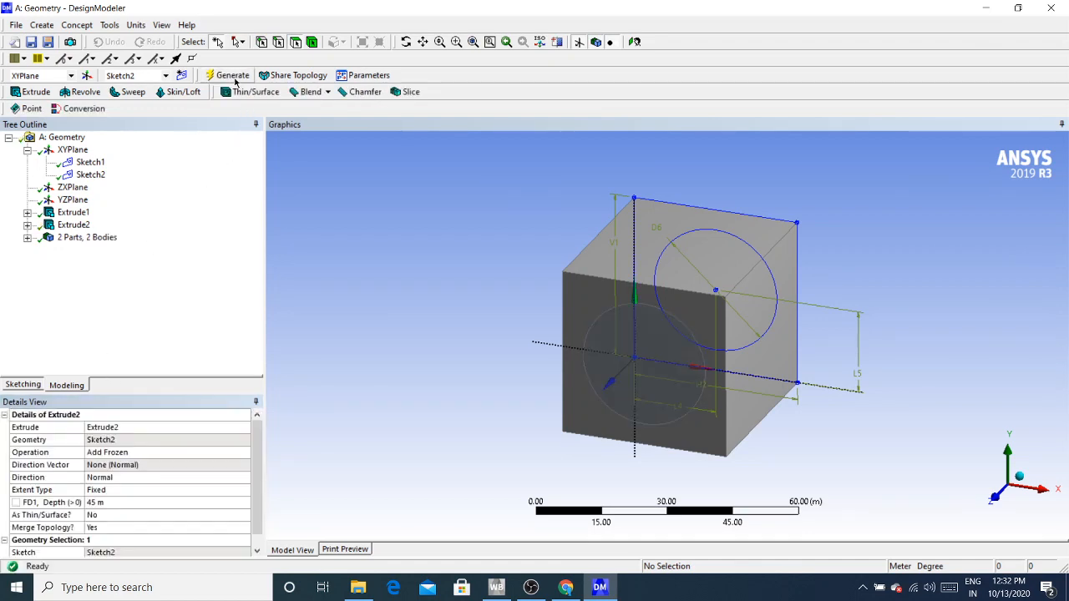
- Inspect the block's far end around the cylinder and select the square face there
middle_drag(547, 346, 697, 350)
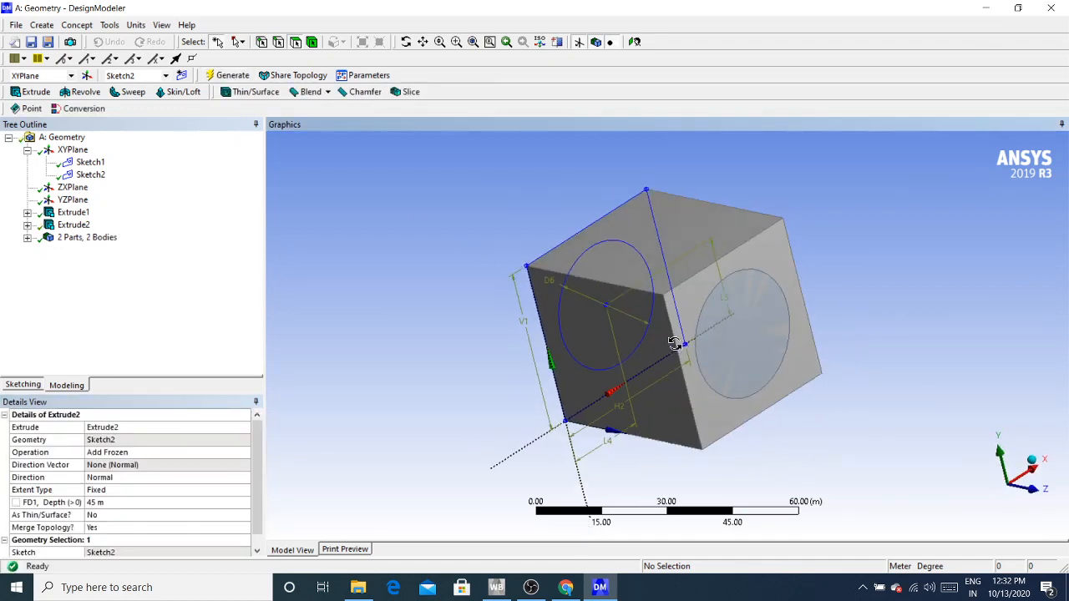
click(749, 352)
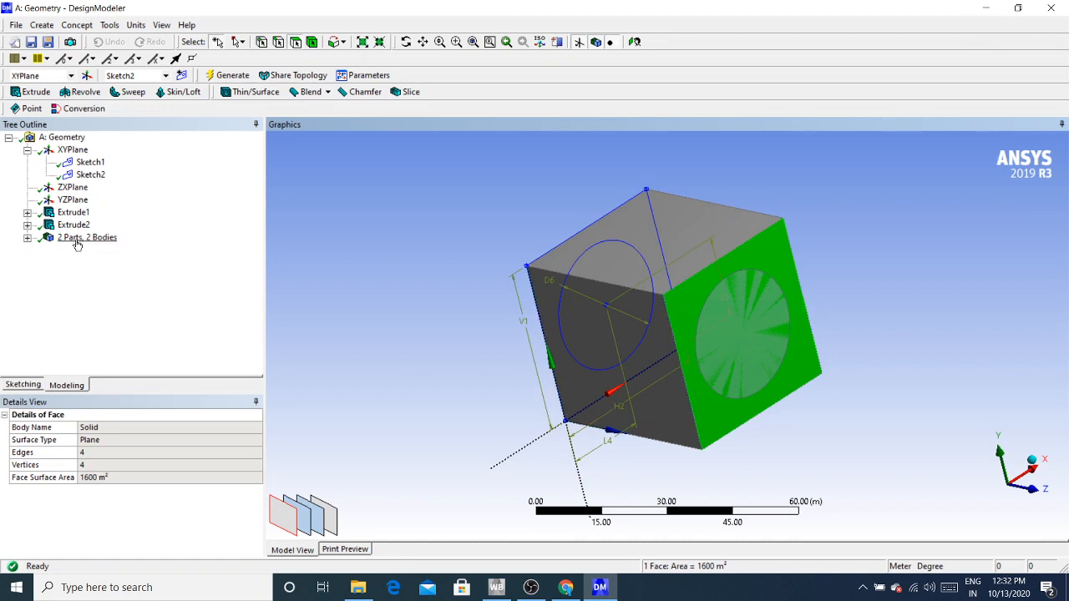
- List the block and cylinder bodies in the model tree, and hide Sketch1 and Sketch2 in the model view
click(27, 238)
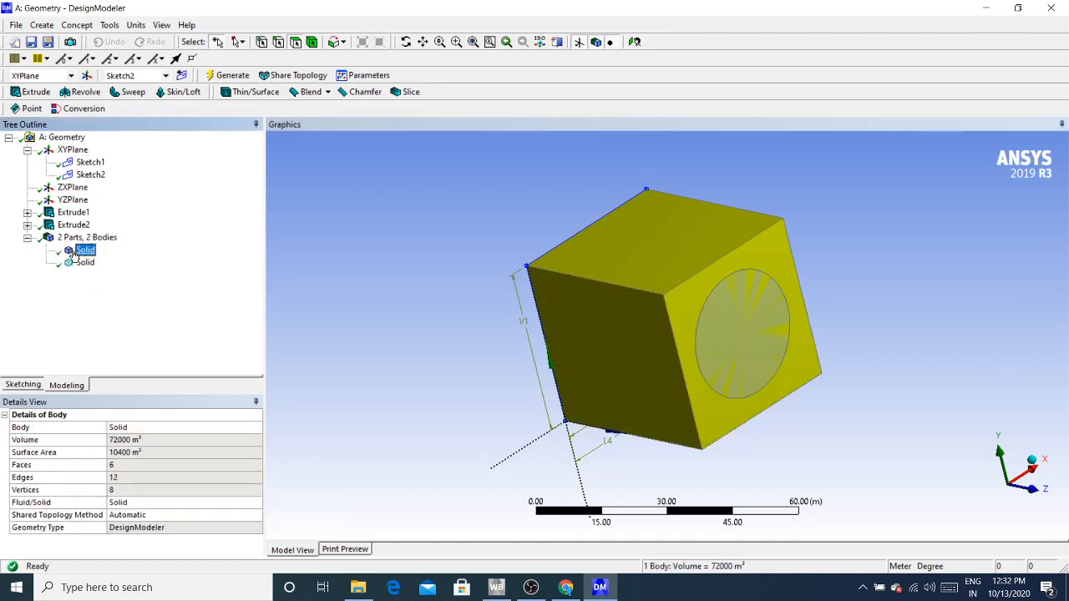
click(81, 263)
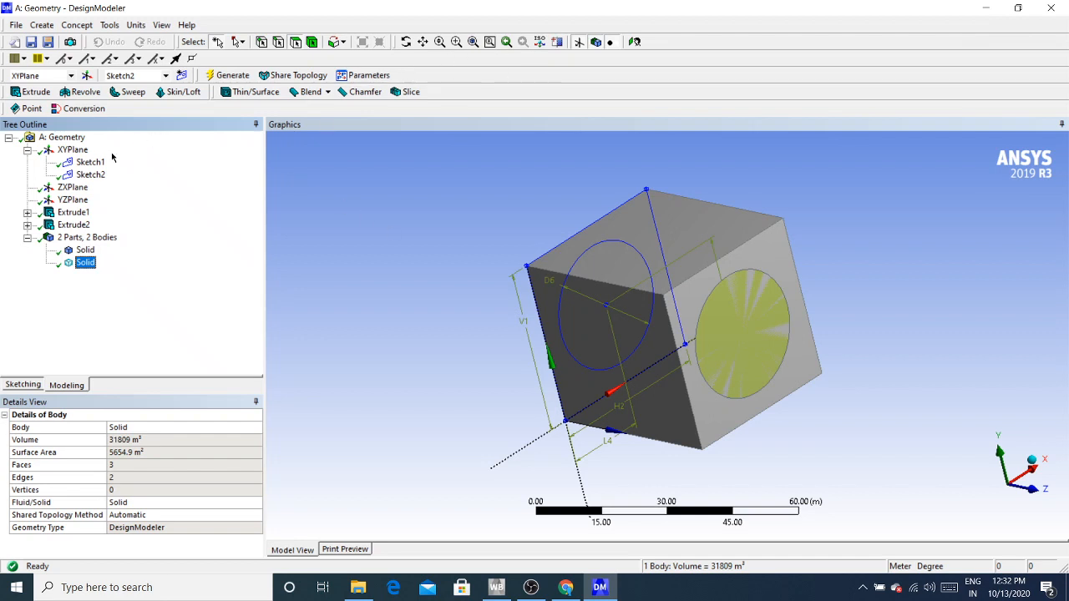
right_click(81, 175)
click(109, 192)
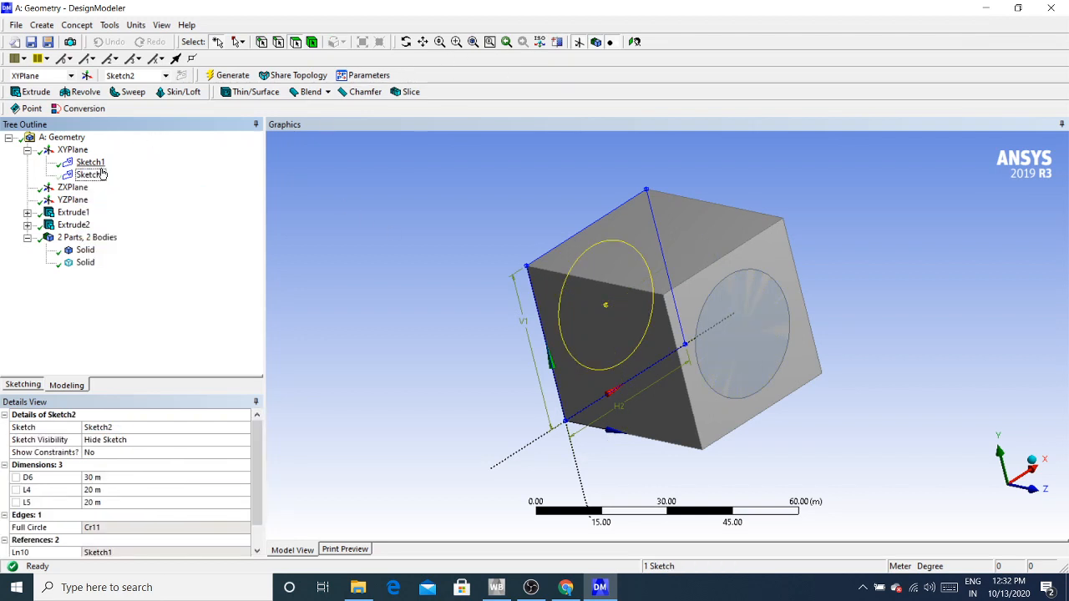
right_click(96, 166)
click(132, 189)
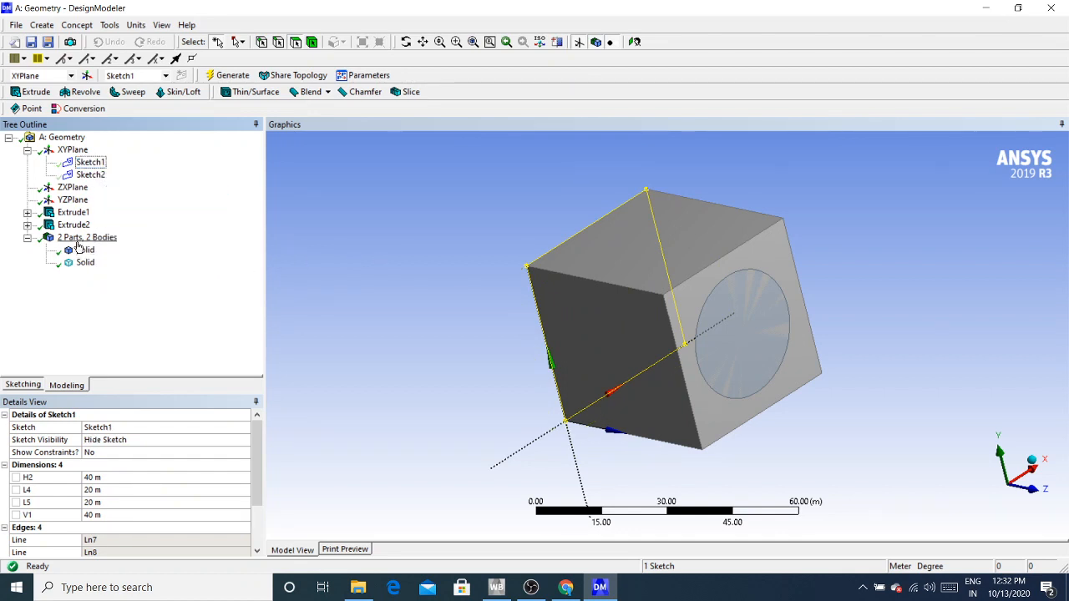
- Expand Extrude1 and Extrude2 to list their sketches, and turn off the display of the plane axes
click(28, 225)
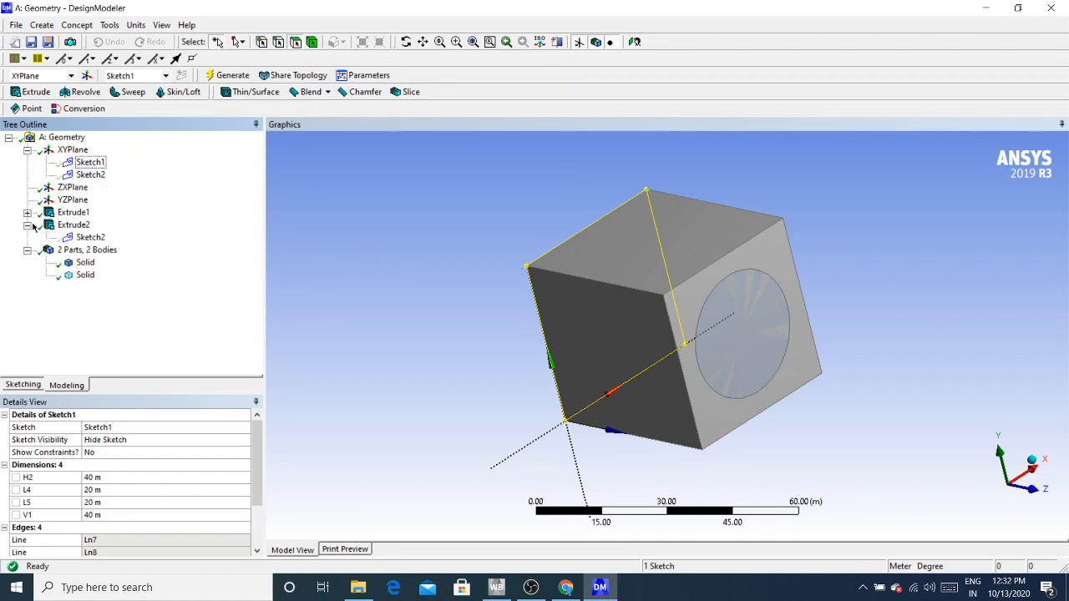
click(28, 213)
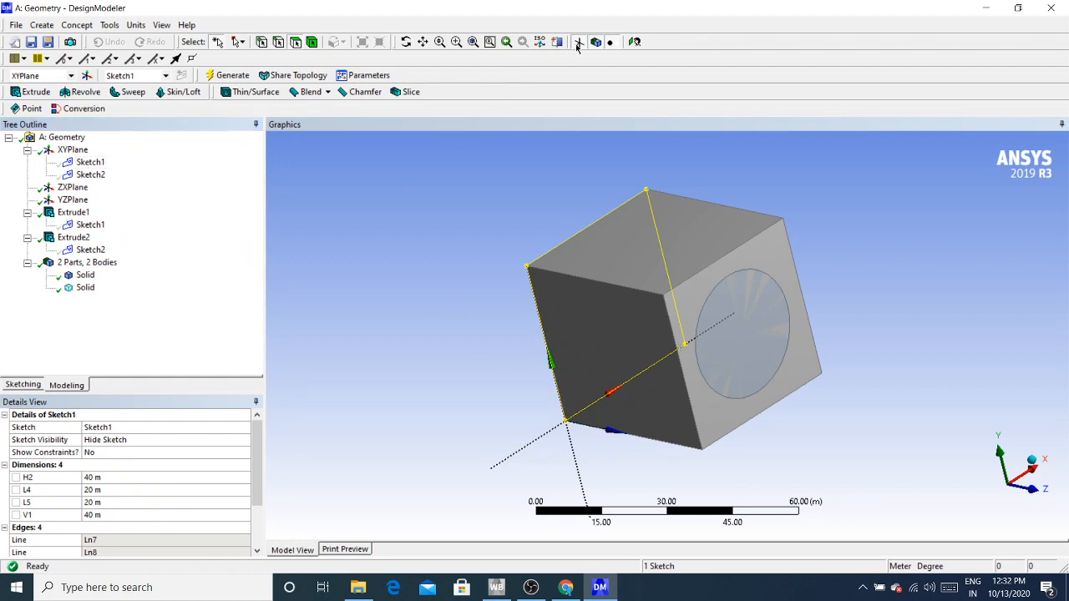
middle_drag(869, 333, 361, 307)
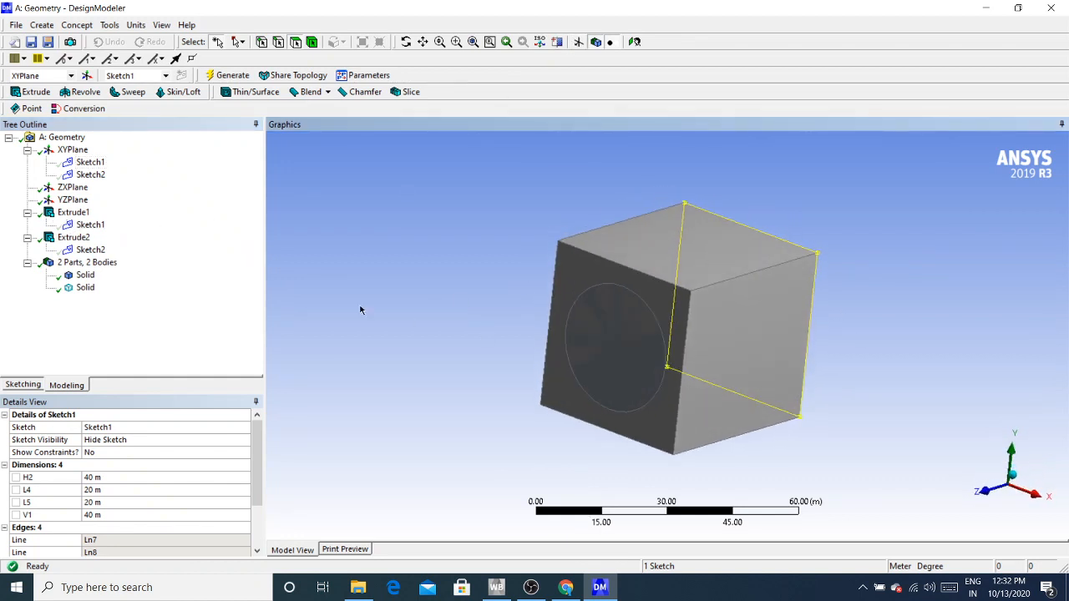
- Select the block and cylinder solids individually and inspect the circular region at both ends of the block
click(84, 276)
click(84, 288)
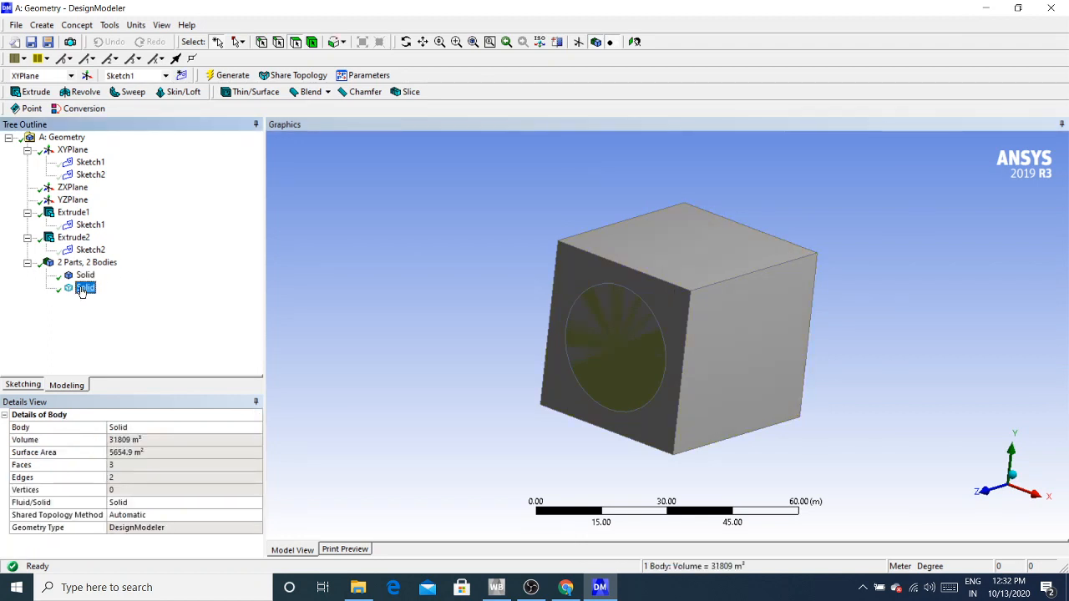
middle_drag(474, 359, 753, 373)
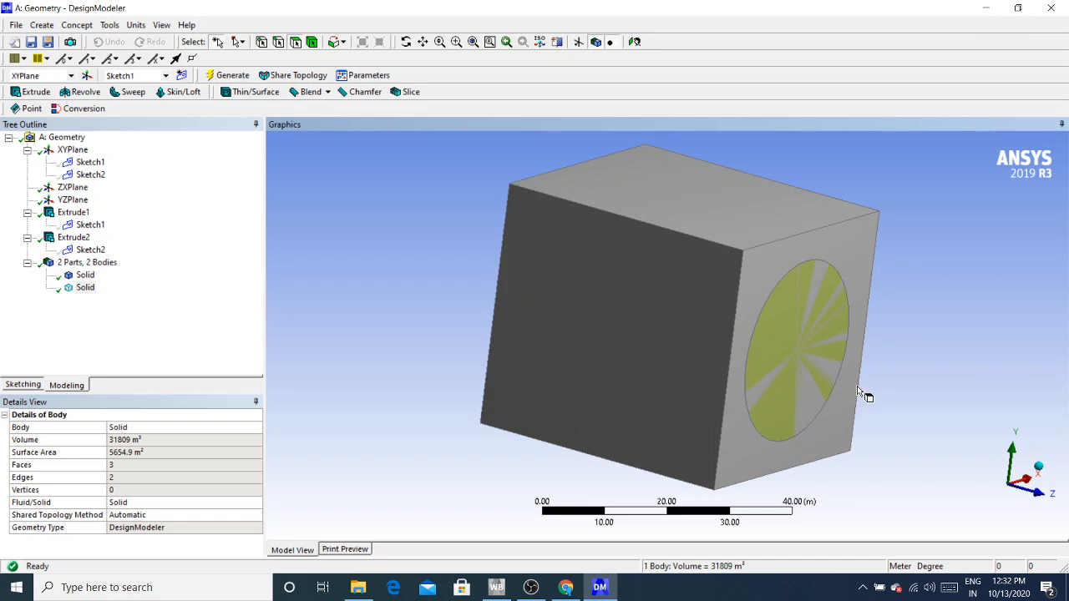
middle_drag(857, 386, 455, 340)
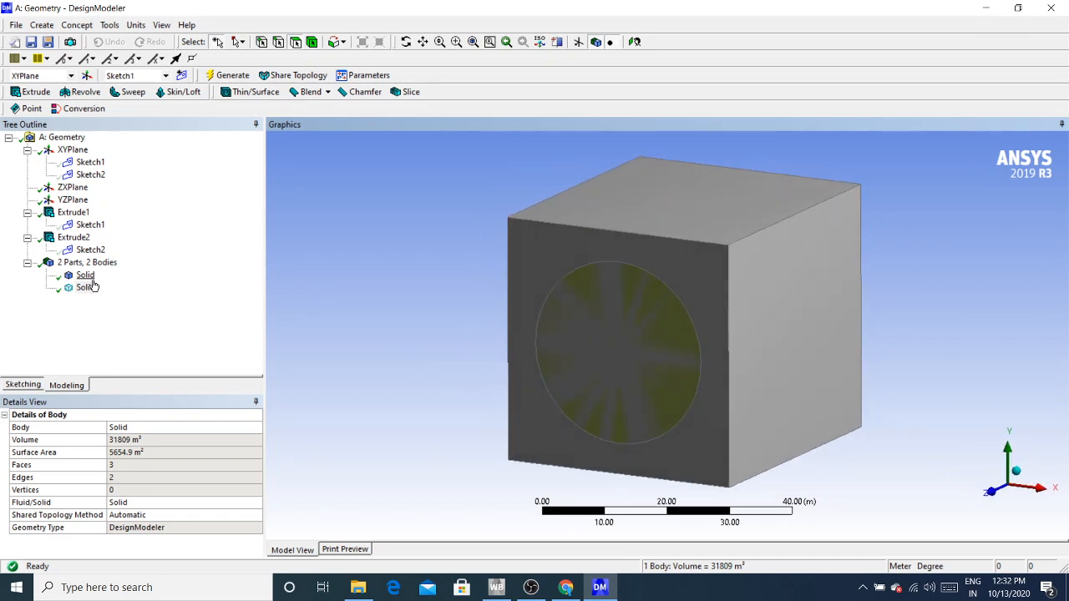
click(86, 288)
click(384, 282)
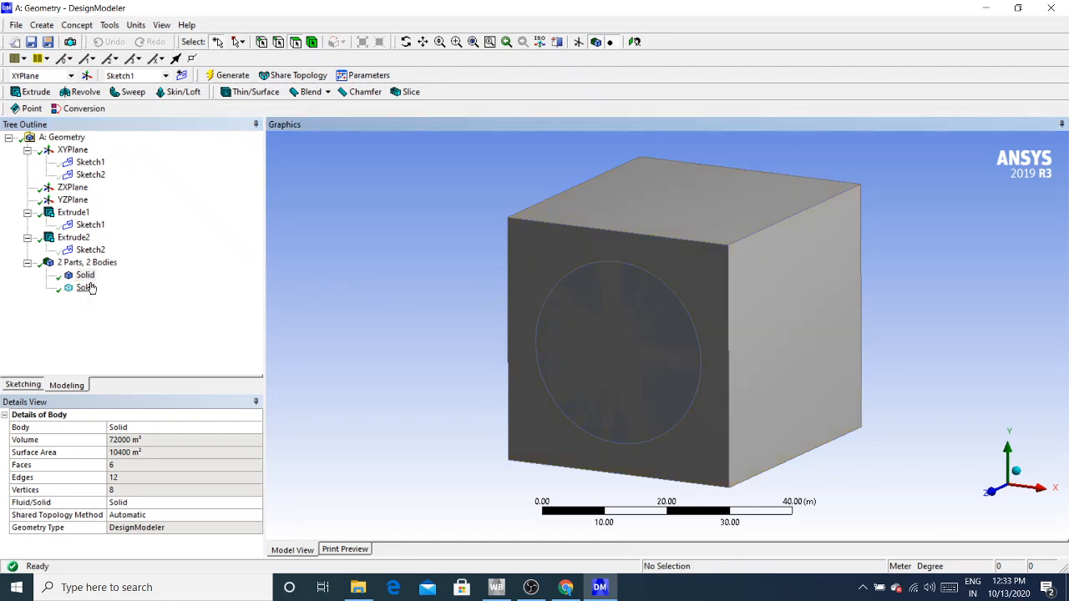
- Change the operation of the circle's extrusion (Extrude2) to Imprint Faces
click(73, 238)
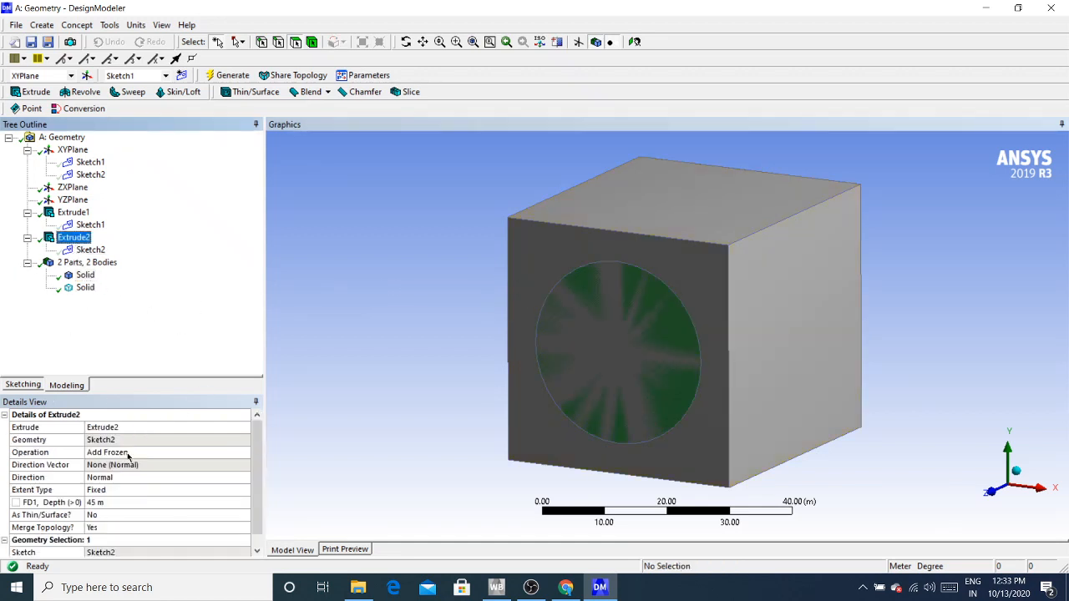
click(125, 451)
click(244, 451)
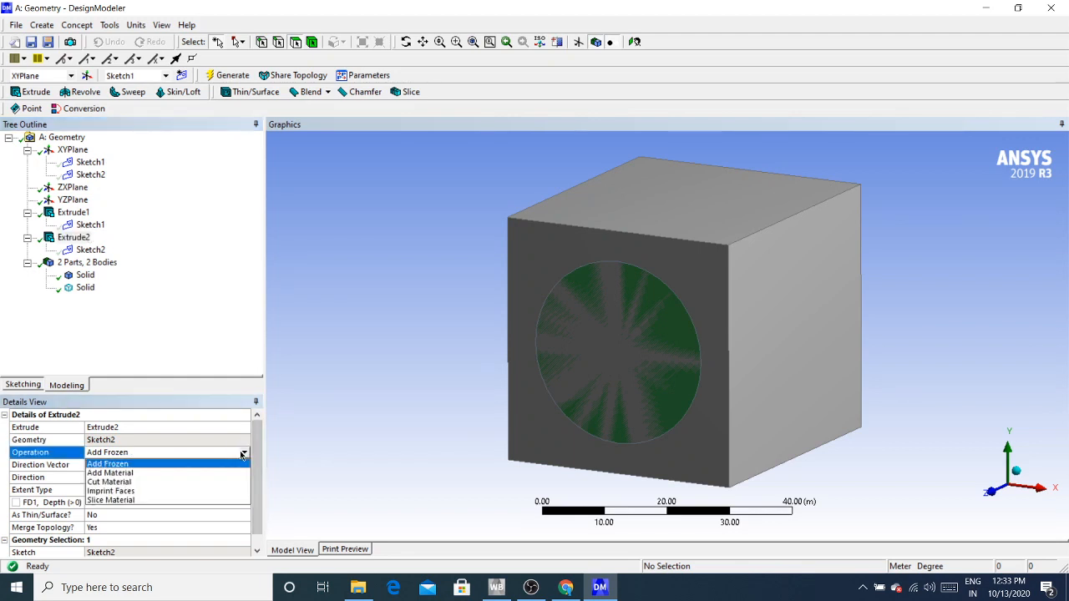
click(167, 491)
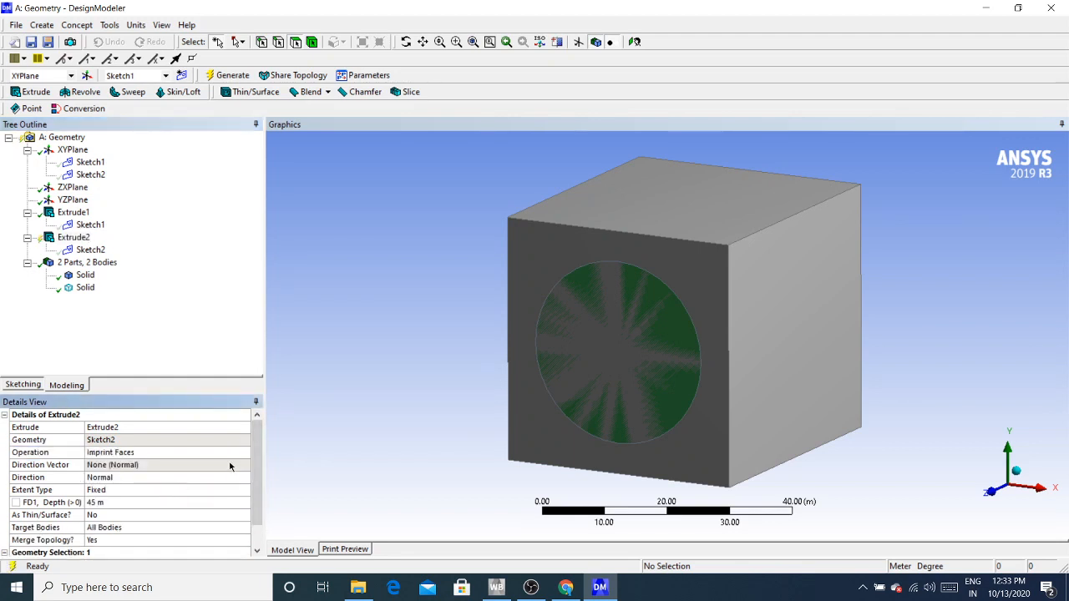
- Review the imprint's depth, thin/surface, target bodies and merge topology settings, and generate the circular imprint on the block
click(124, 451)
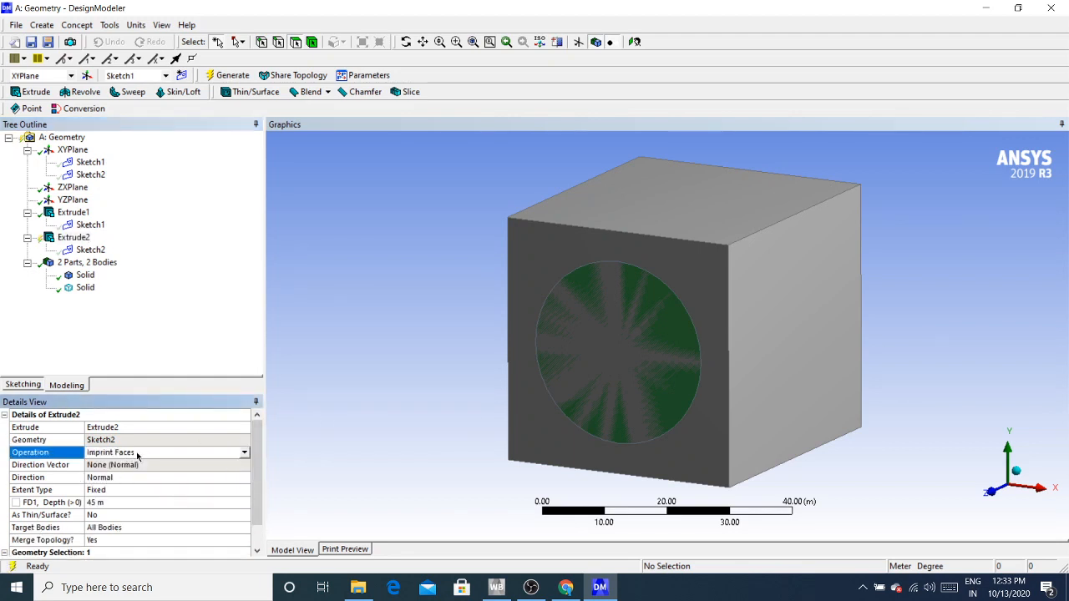
click(102, 501)
click(116, 517)
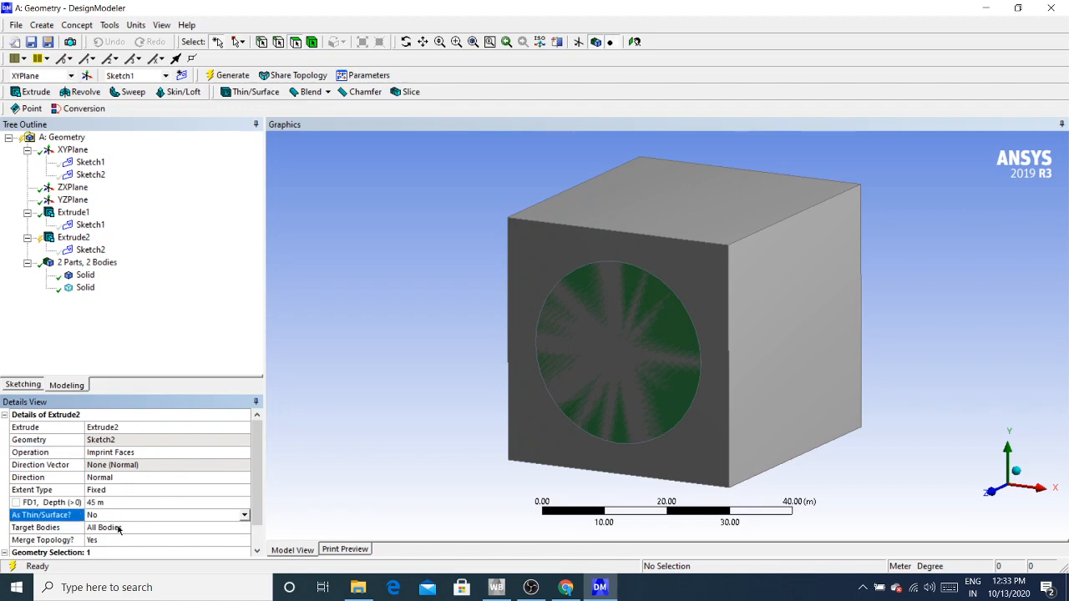
click(118, 527)
click(120, 540)
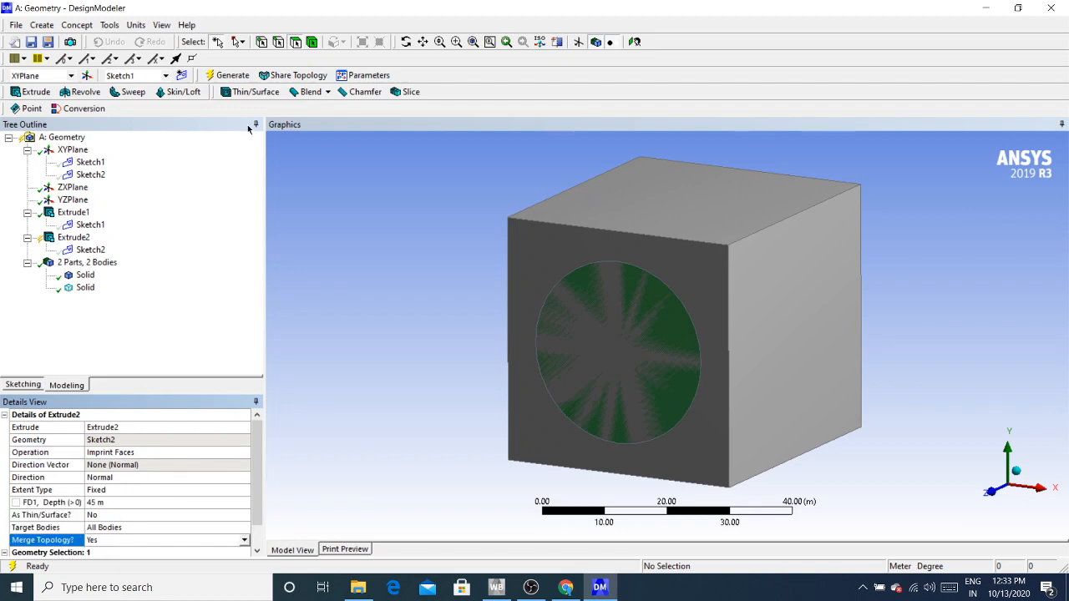
click(229, 75)
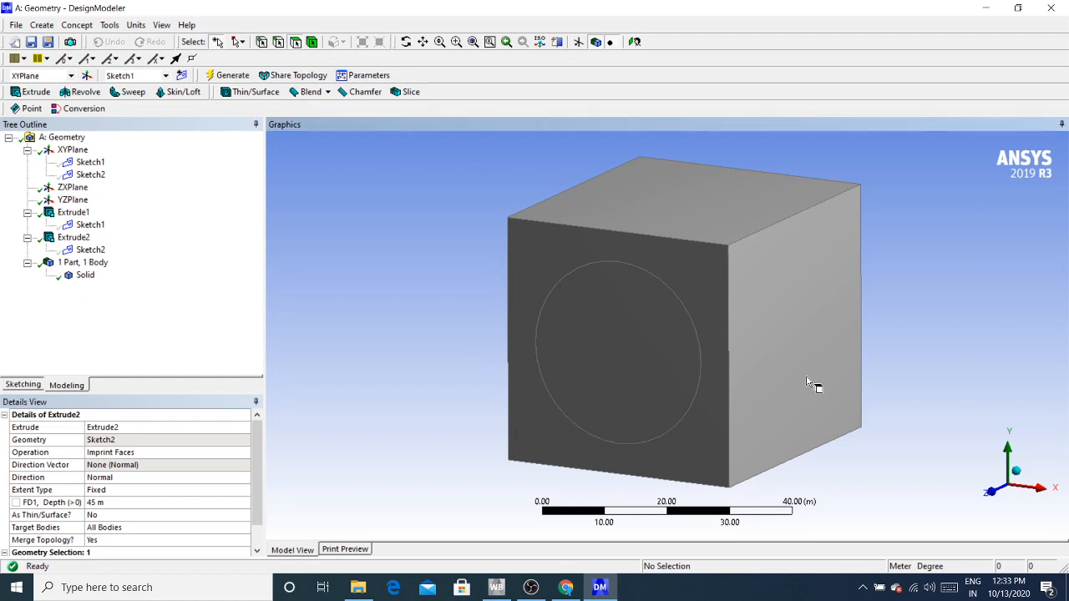
- Inspect the imprinted circular face, the surrounding face and the solid body from one end of the block
middle_drag(811, 381, 737, 359)
click(738, 359)
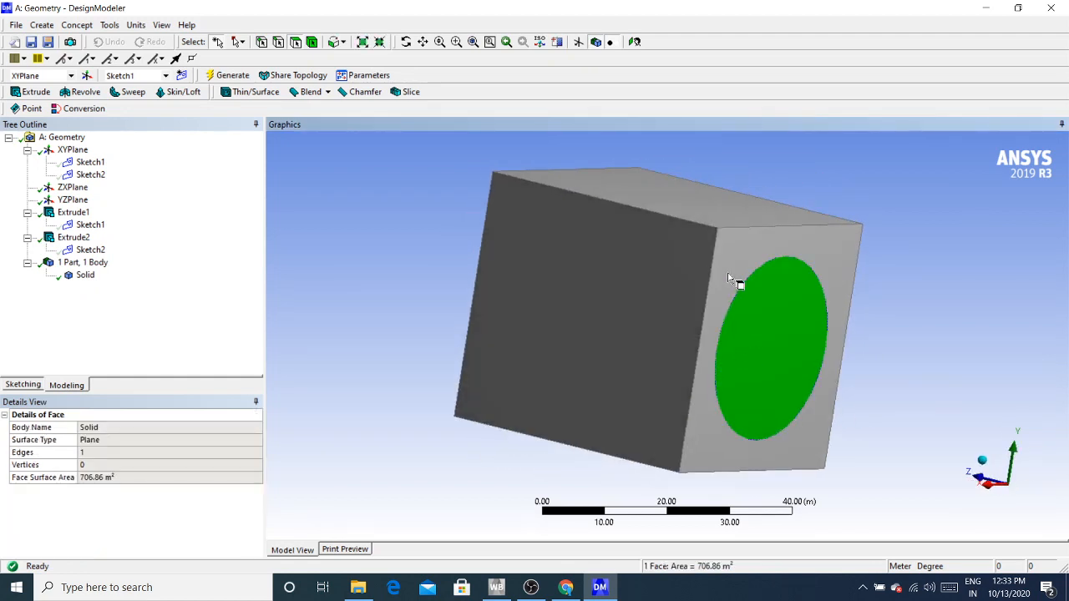
click(733, 281)
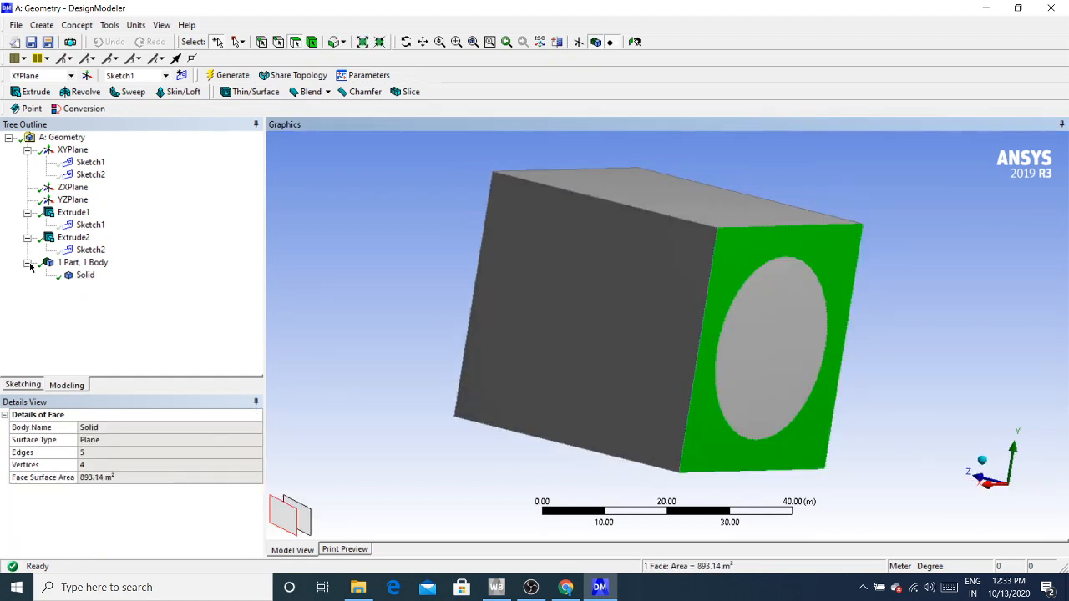
click(28, 263)
click(27, 263)
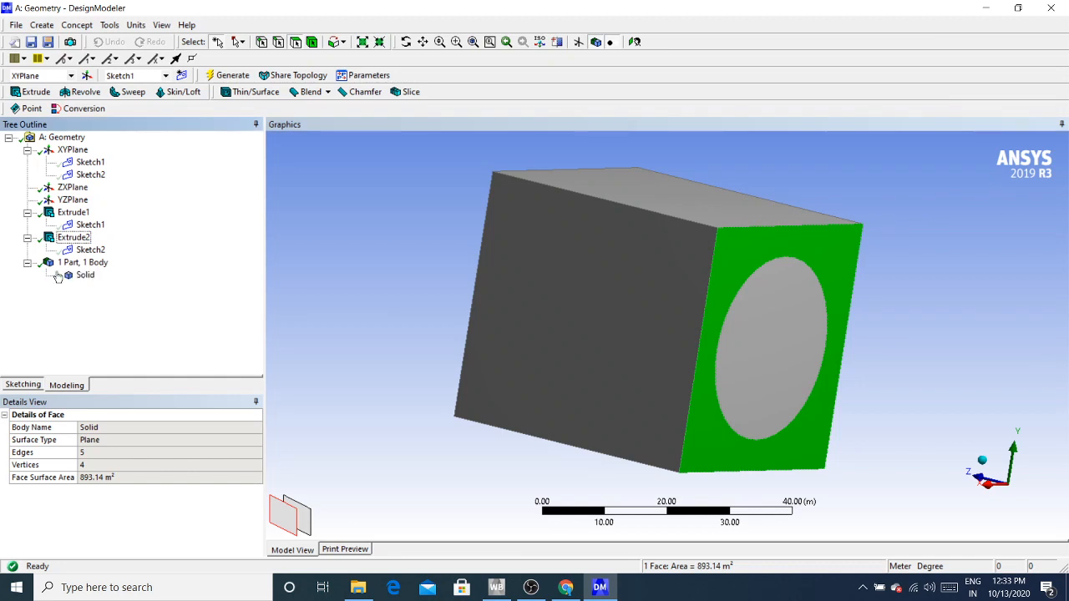
click(84, 276)
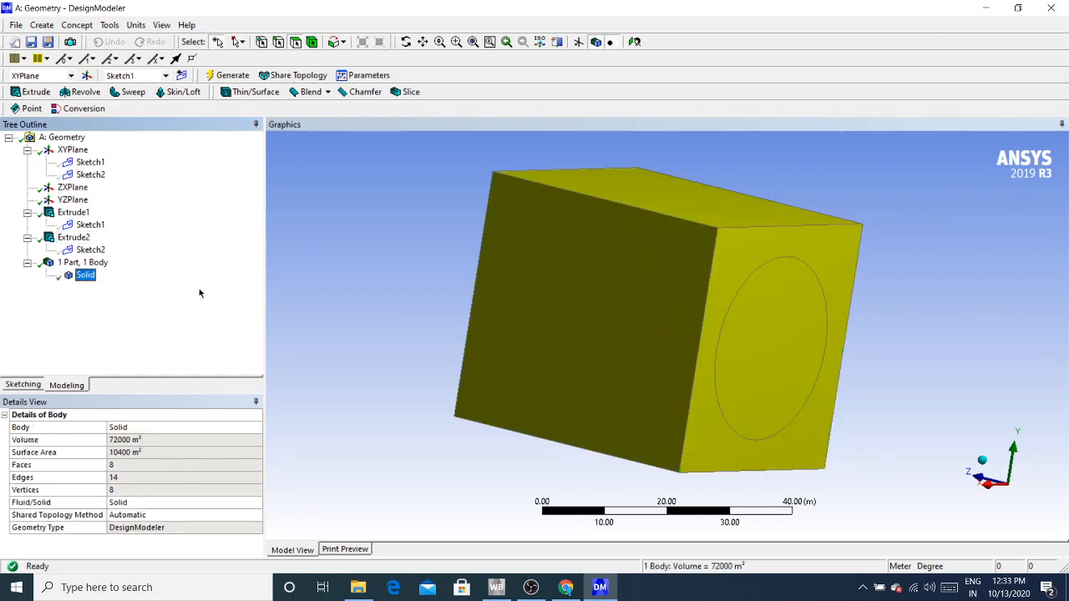
click(391, 298)
click(724, 300)
click(735, 275)
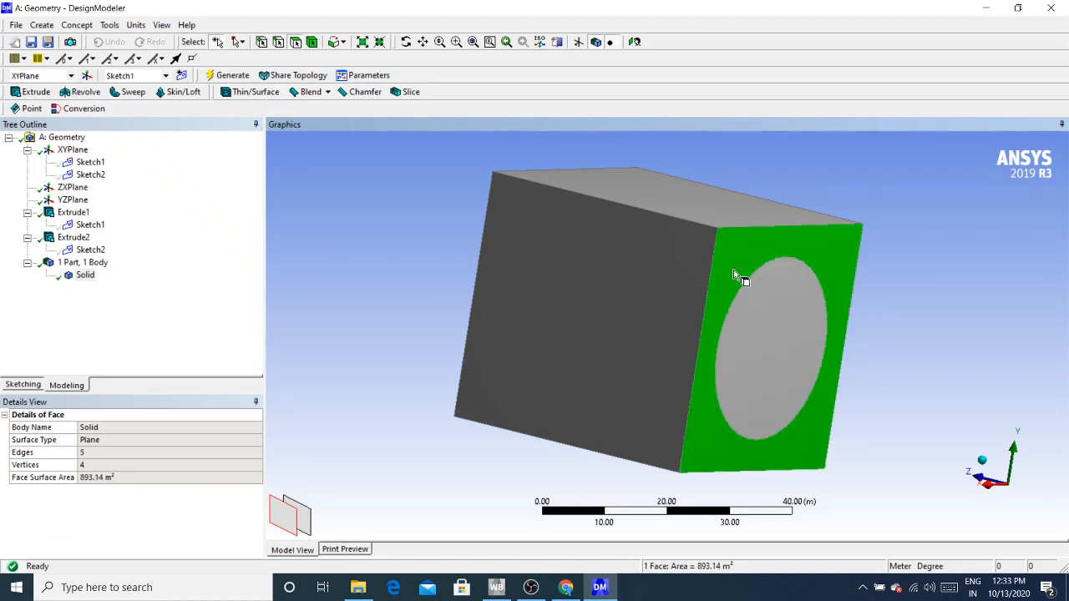
- Inspect the imprinted circle and its surrounding face on the opposite end of the block, and clear the selection
middle_drag(919, 370, 425, 406)
click(756, 372)
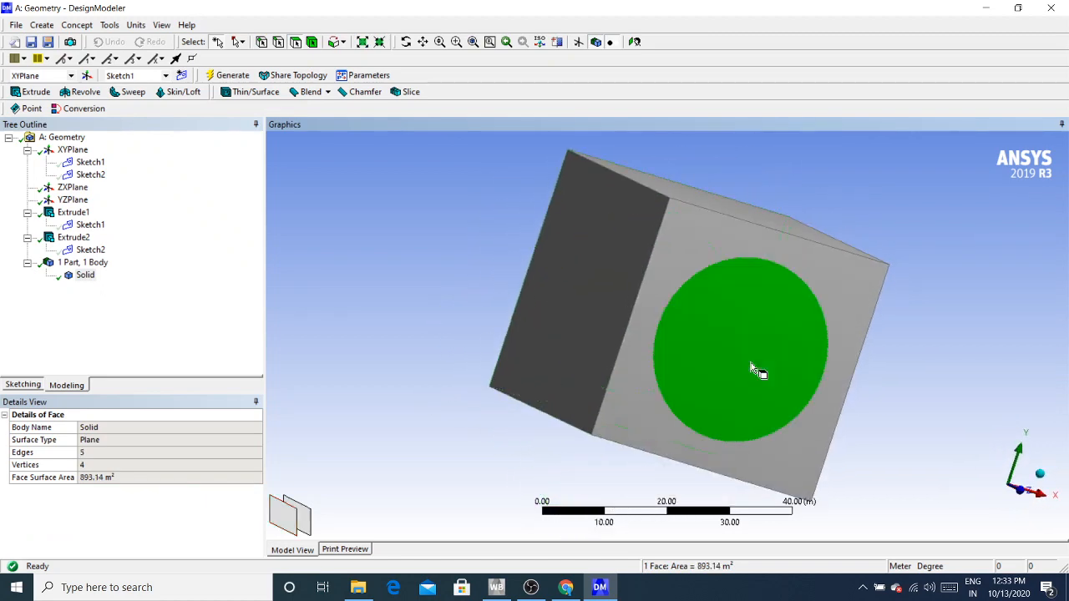
click(685, 288)
click(937, 388)
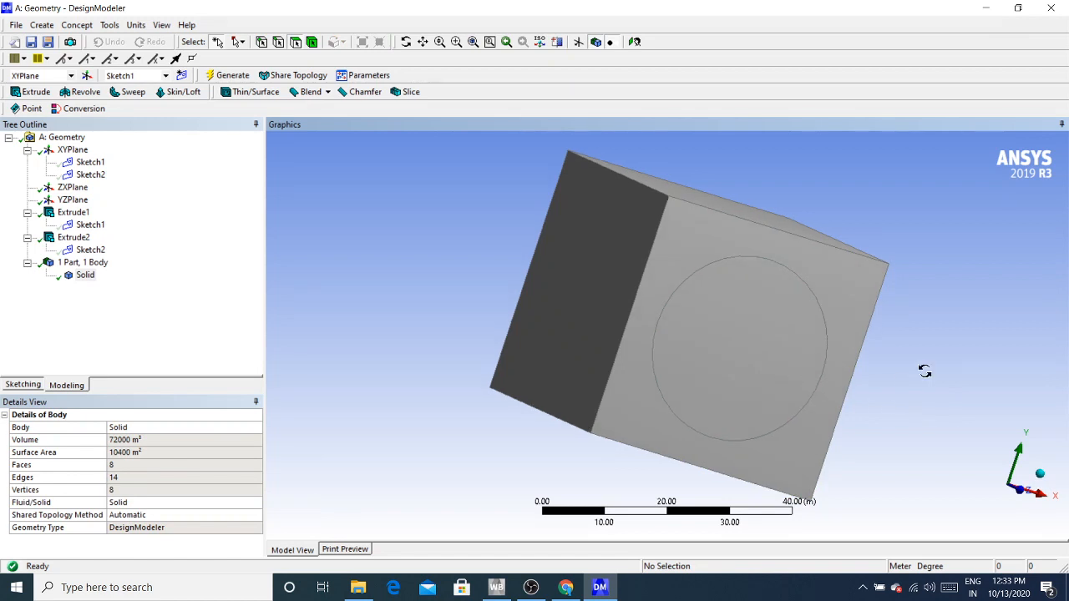
middle_drag(925, 370, 790, 370)
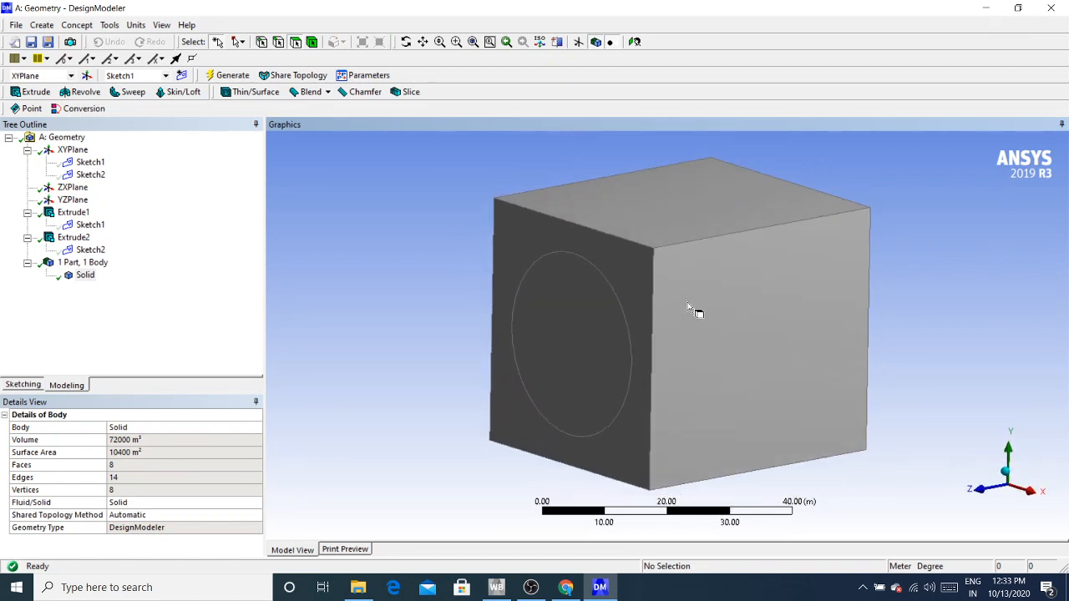
- Draw a section plane through the block and inspect the cut across its interior
click(557, 41)
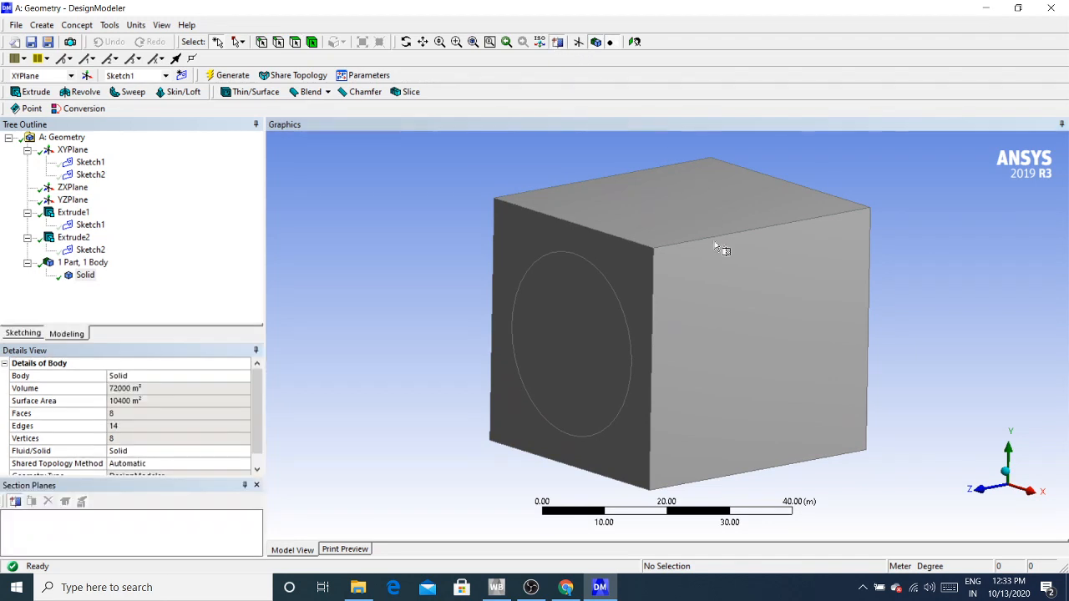
scroll(715, 245, up, 2)
scroll(732, 270, down, 4)
middle_drag(831, 251, 821, 284)
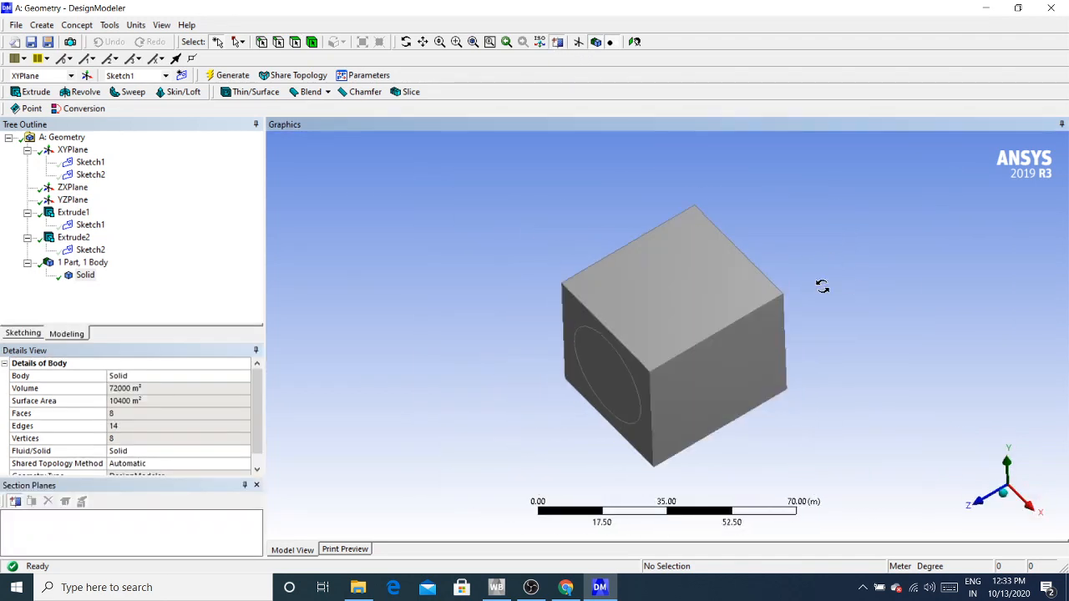
drag(635, 190, 748, 446)
middle_drag(748, 445, 738, 379)
scroll(716, 331, up, 4)
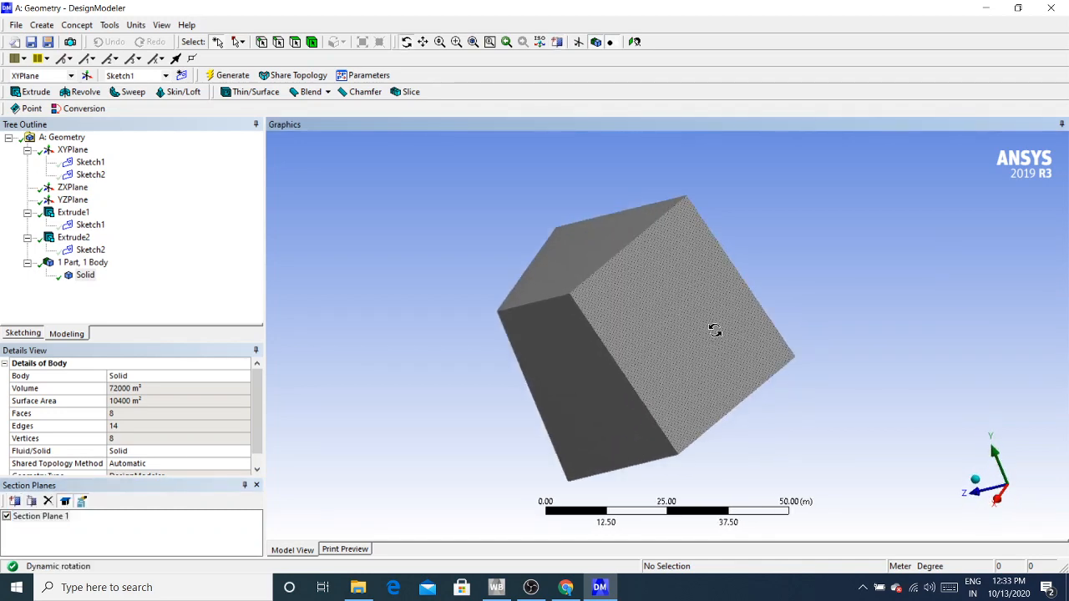
scroll(717, 332, down, 2)
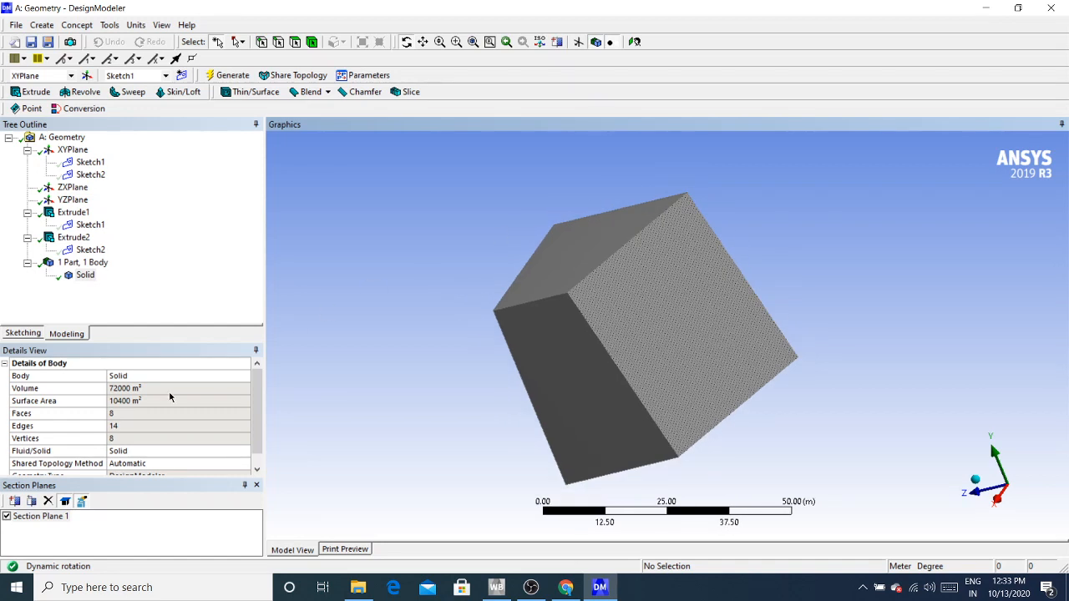
- Delete the section plane, and select the solid body to inspect it from both imprinted ends
click(48, 502)
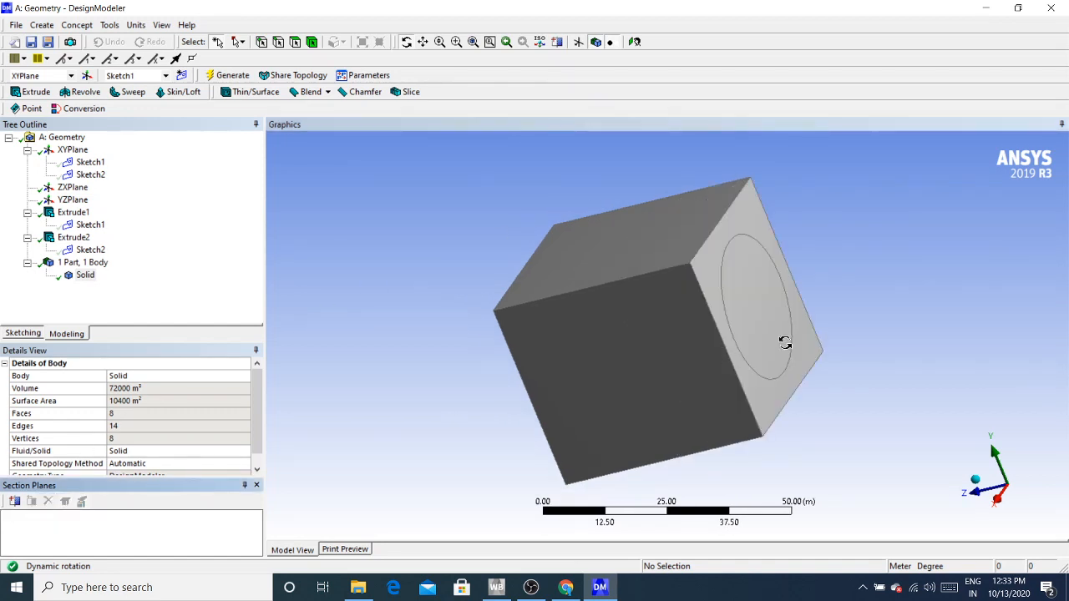
middle_drag(785, 343, 622, 418)
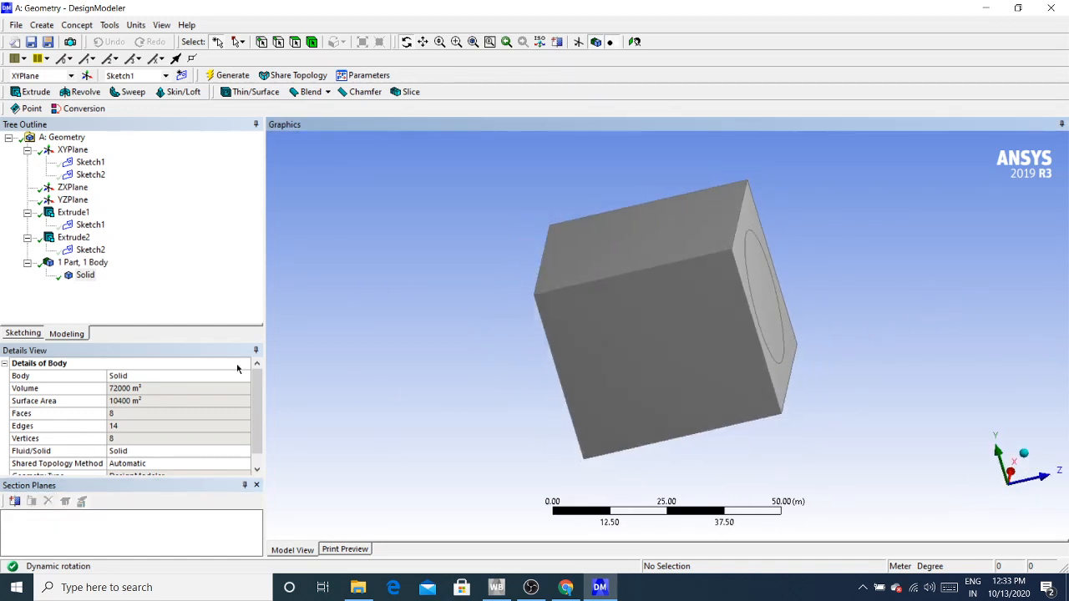
click(87, 276)
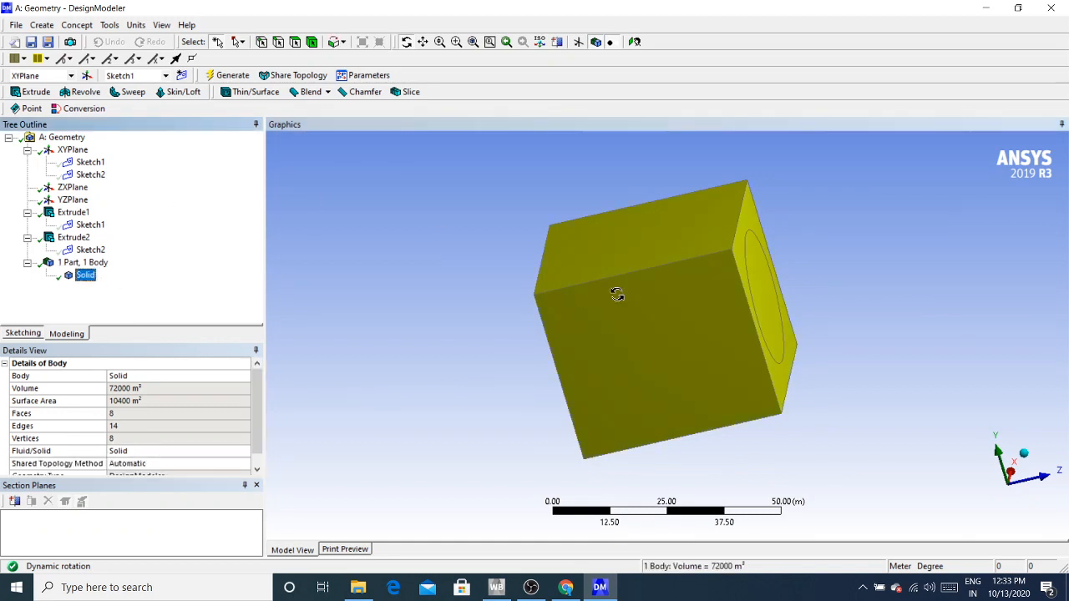
middle_drag(616, 295, 694, 296)
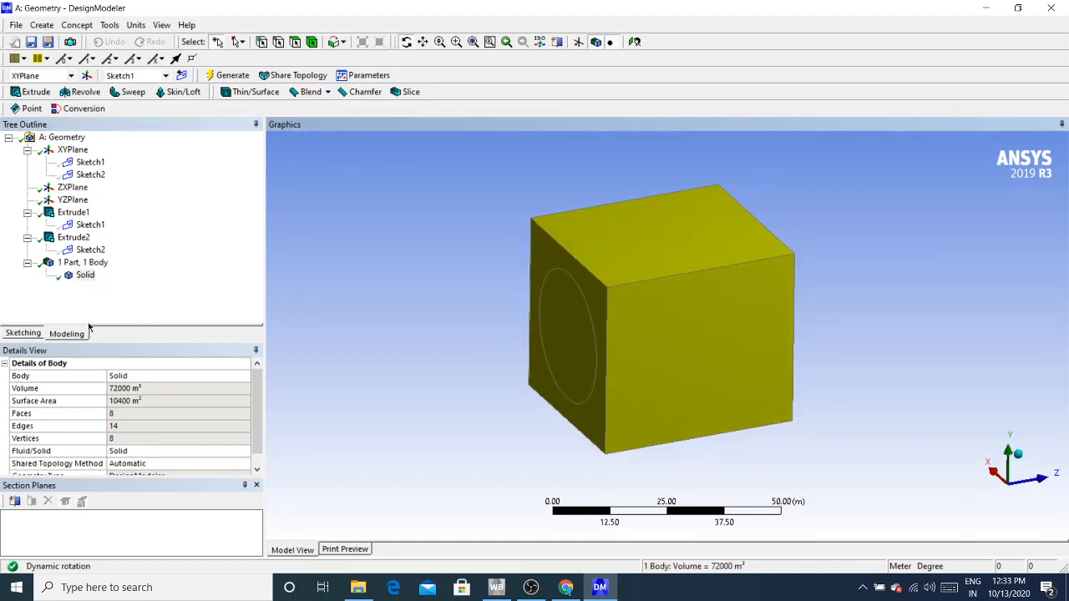
- Change the Extrude2 operation to Slice Material and generate the model
click(68, 238)
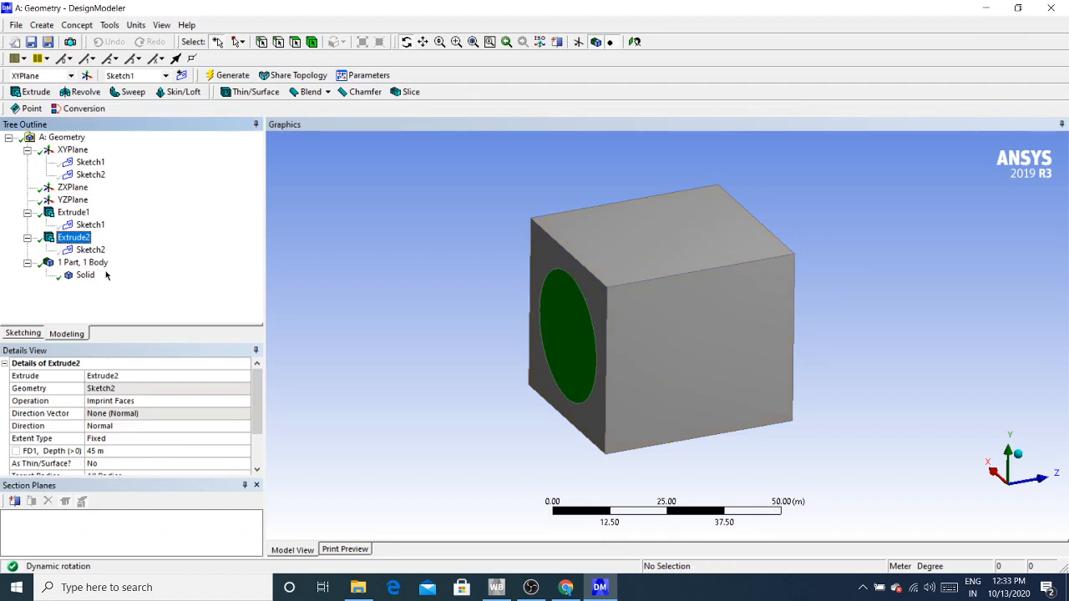
click(126, 401)
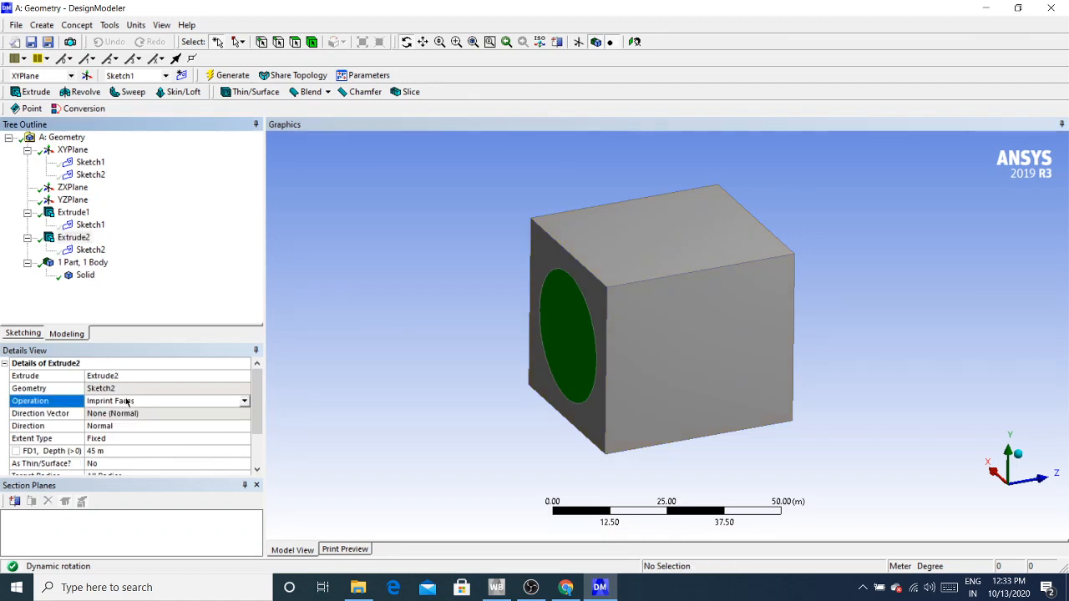
click(245, 401)
click(126, 447)
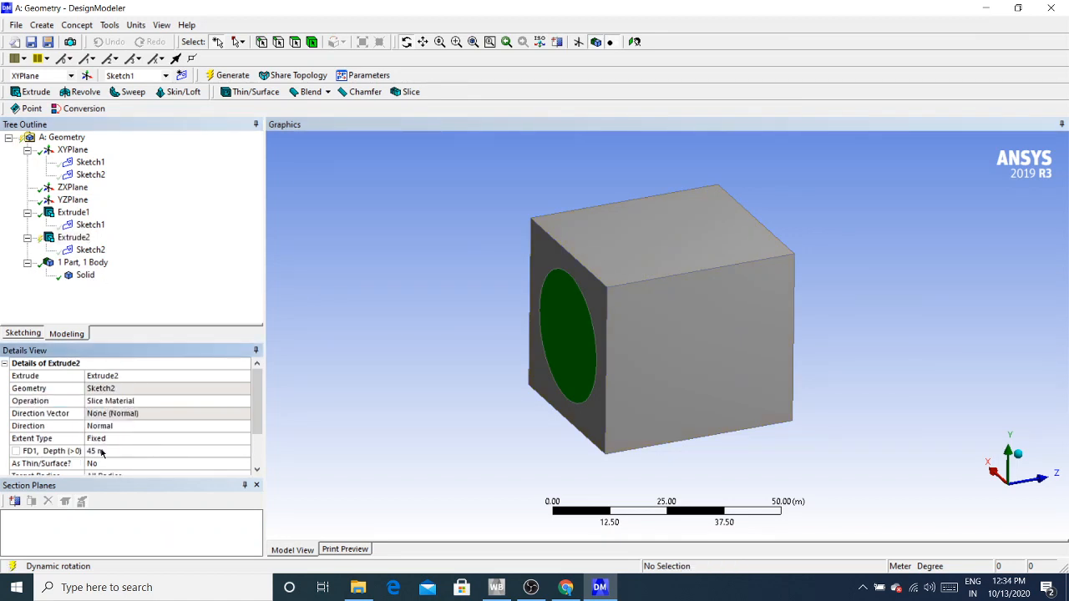
click(225, 75)
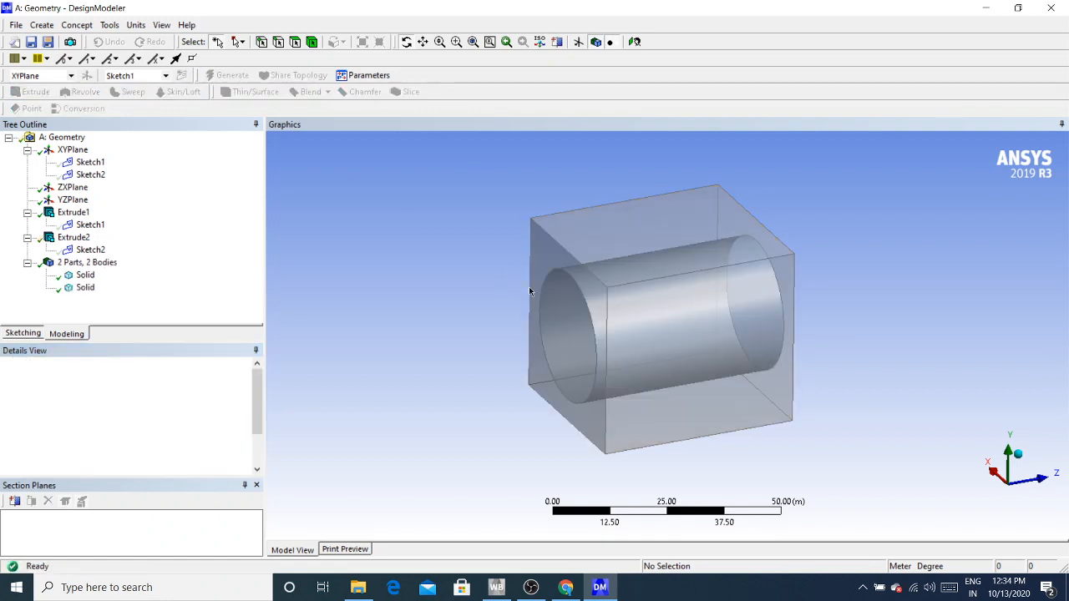
middle_drag(801, 355, 718, 391)
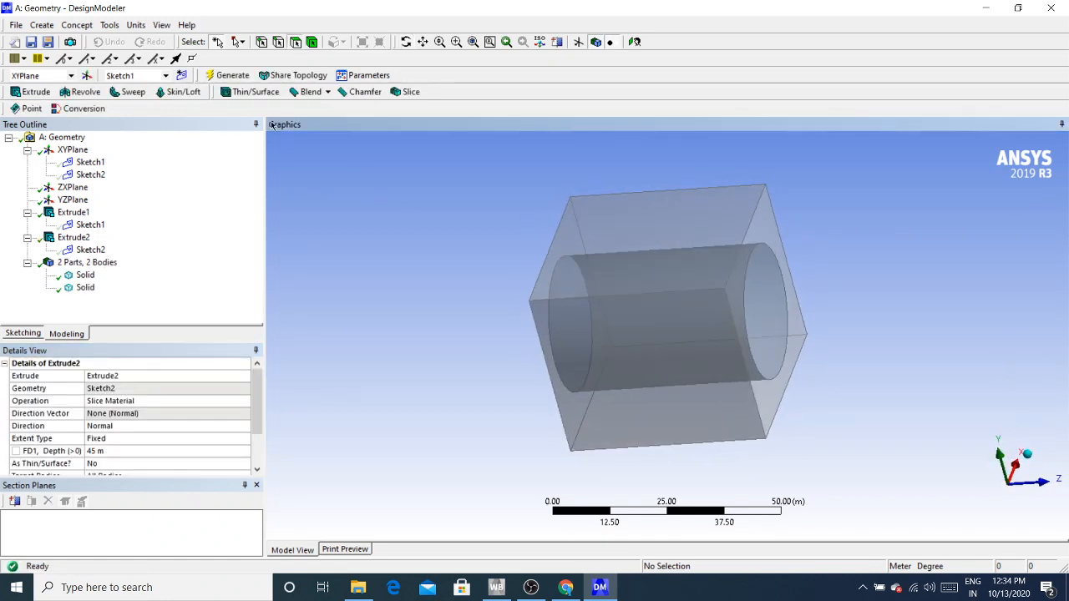
- Select the outer block body and the 2 Parts, 2 Bodies group to inspect their details
click(312, 44)
click(714, 357)
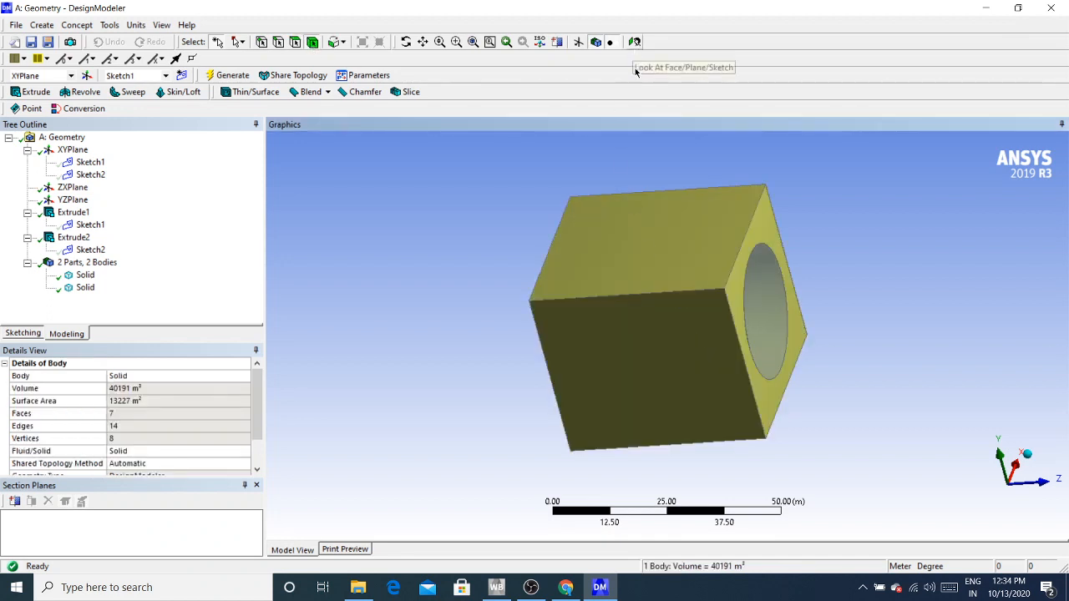
click(92, 263)
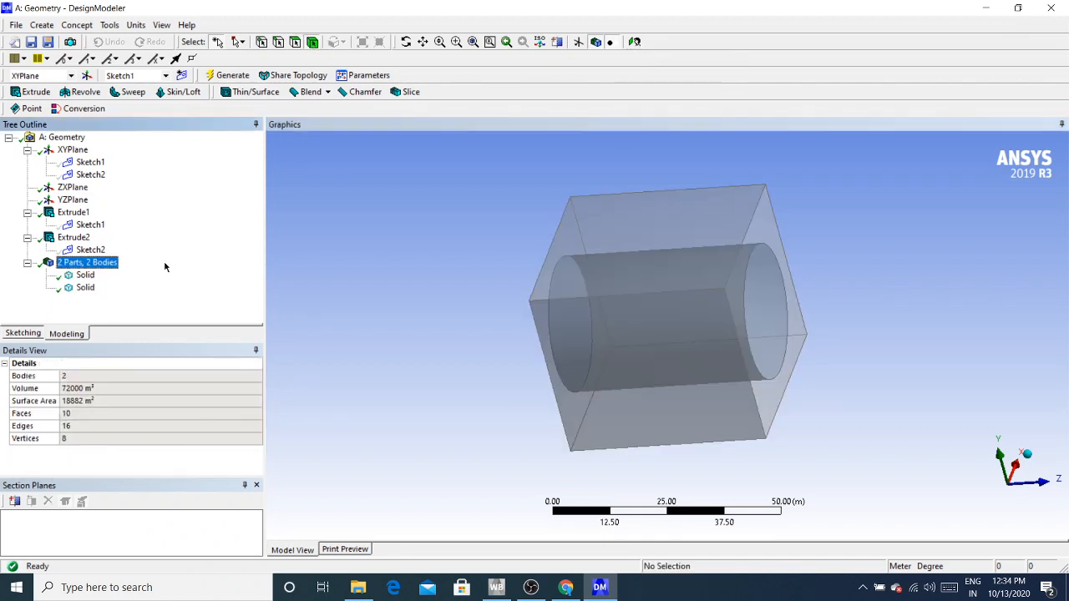
- Draw a section plane diagonally through the sliced block and inspect the cut across both bodies
click(582, 43)
click(584, 44)
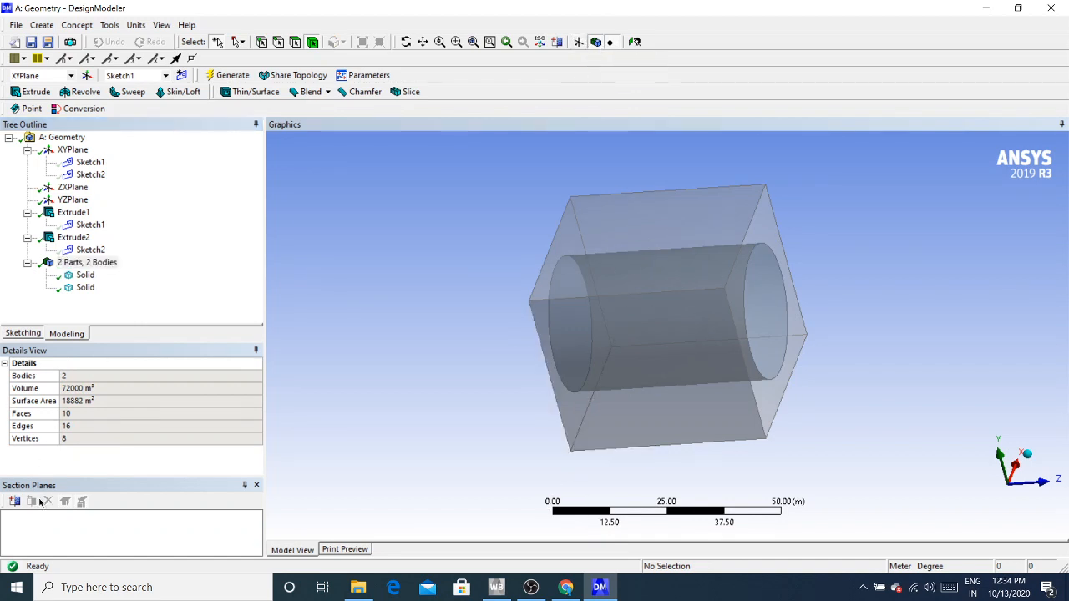
middle_drag(656, 382, 687, 422)
mouse_move(751, 176)
mouse_down()
mouse_move(706, 406)
mouse_move(616, 453)
mouse_up()
mouse_move(752, 401)
middle_down()
mouse_move(596, 337)
mouse_move(701, 318)
mouse_move(768, 368)
mouse_move(847, 336)
mouse_move(759, 329)
mouse_move(493, 347)
mouse_move(824, 346)
mouse_move(854, 356)
mouse_move(796, 371)
mouse_move(349, 72)
middle_up()
scroll(701, 317, up, 2)
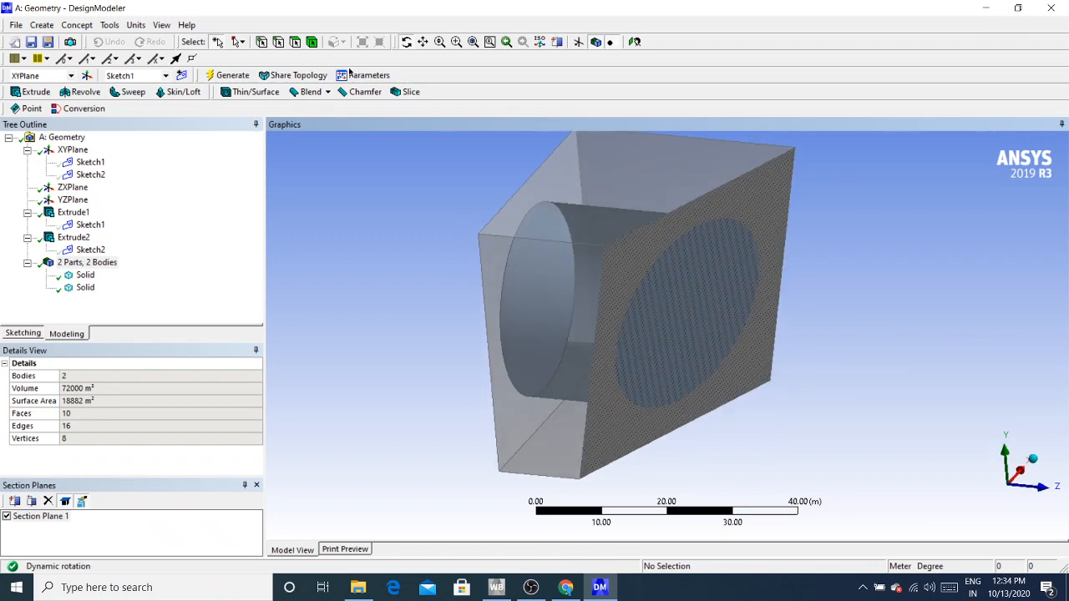
- Inspect the outer block body and the inner cylinder body in the section, and delete the section plane
click(312, 42)
click(581, 255)
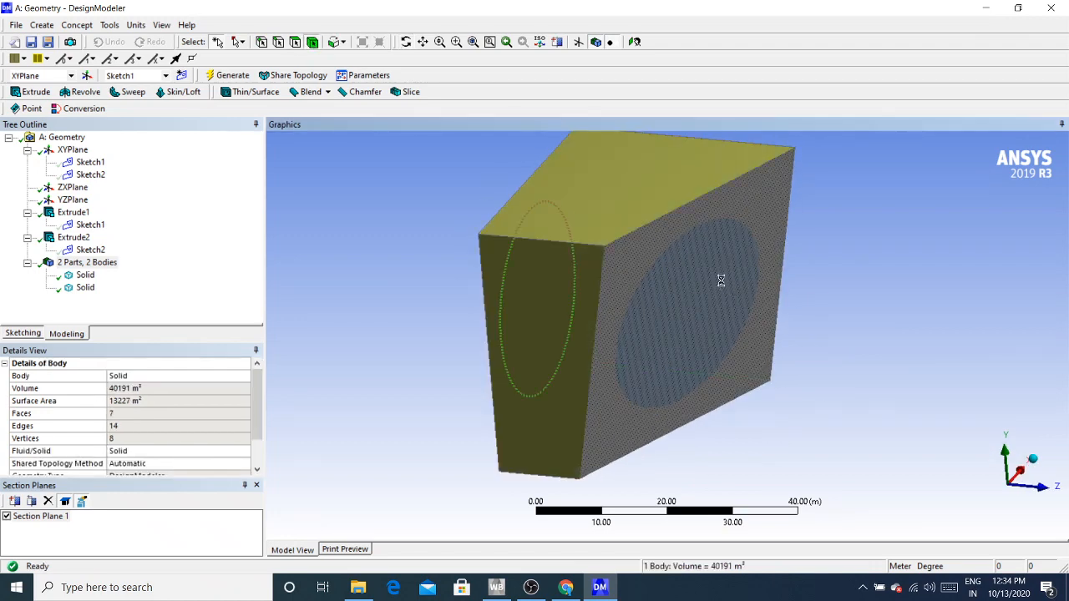
click(717, 315)
click(592, 270)
click(869, 222)
middle_drag(869, 218, 752, 301)
click(48, 501)
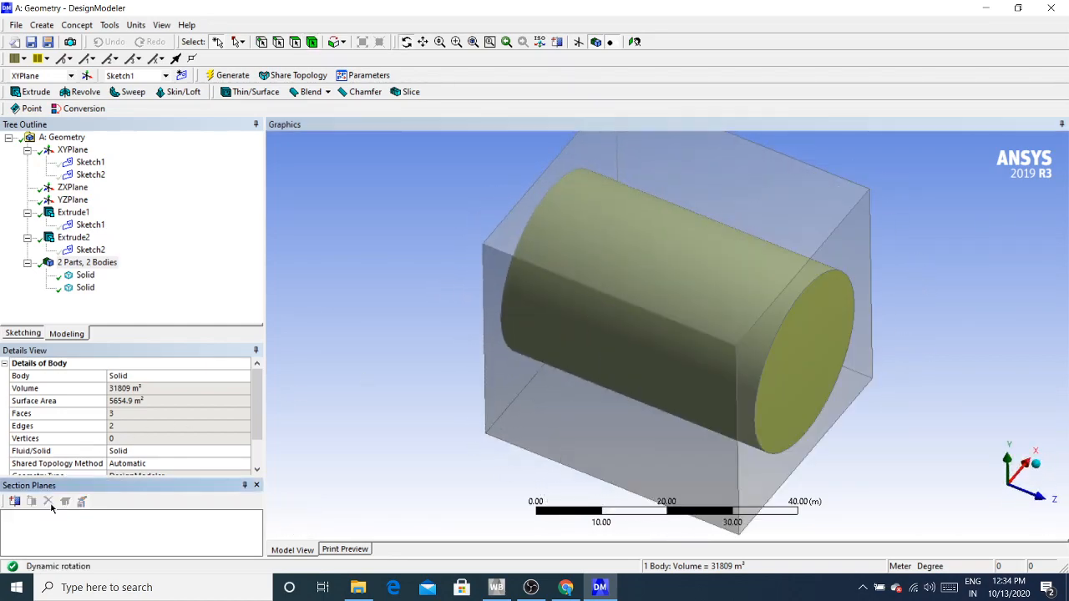
middle_drag(602, 420, 606, 420)
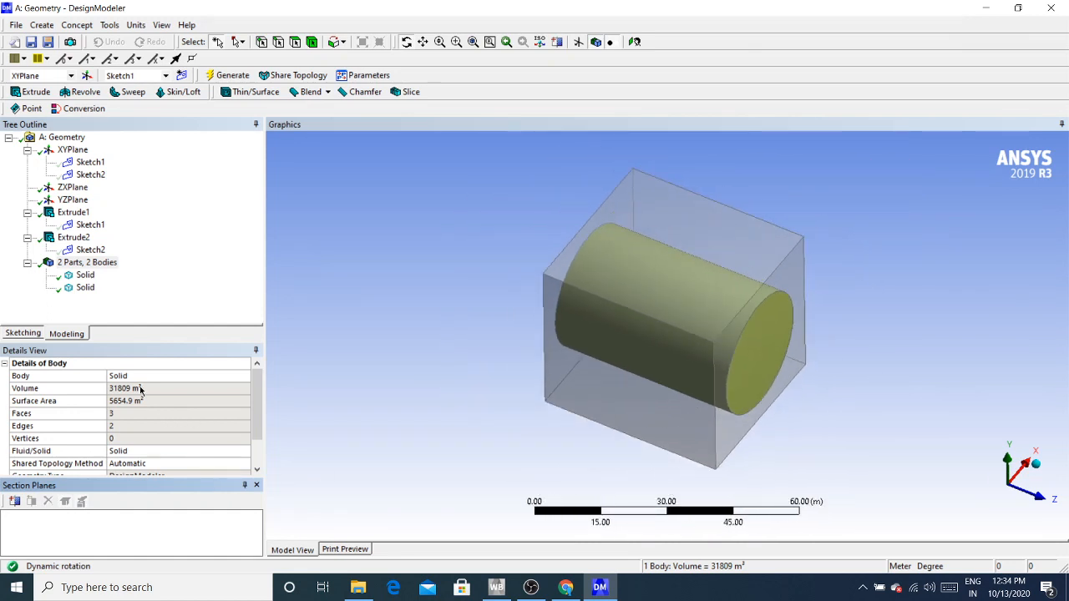
- Change the Extrude2 operation to Cut Material and generate the model
click(77, 240)
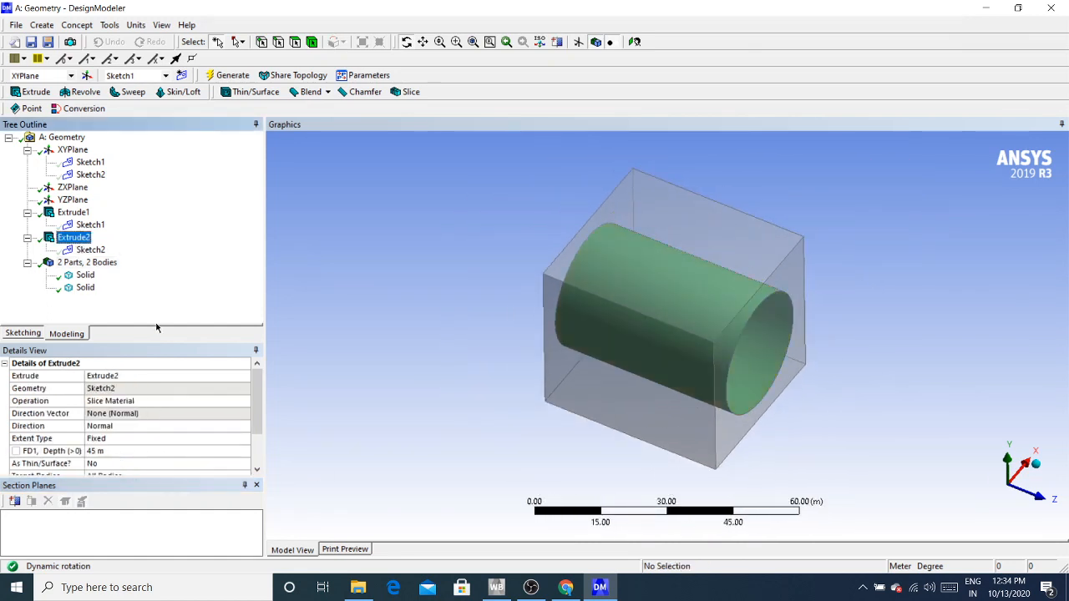
click(160, 402)
click(244, 404)
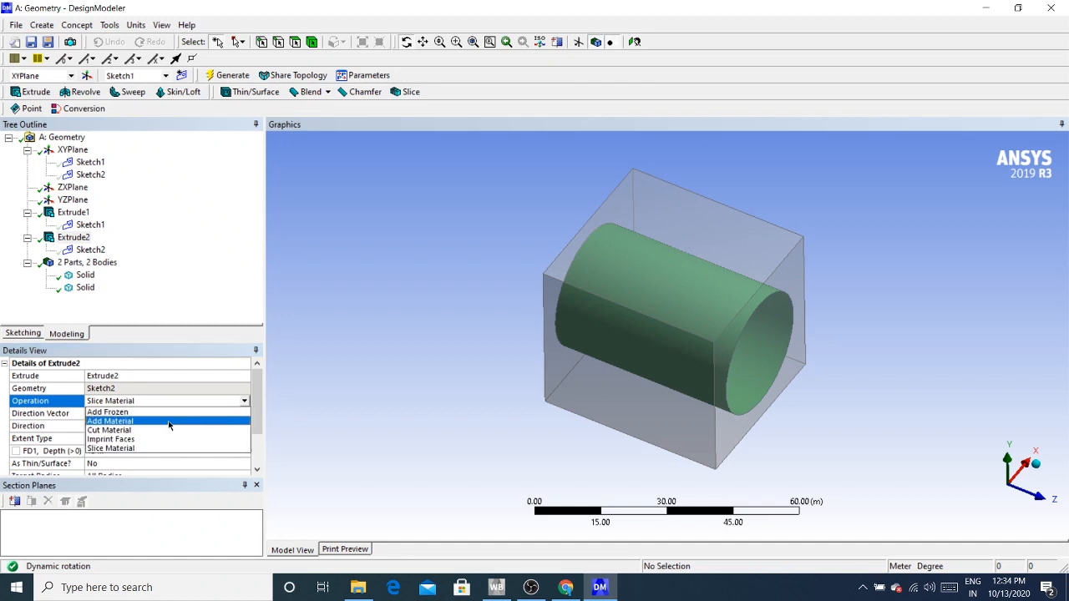
click(143, 430)
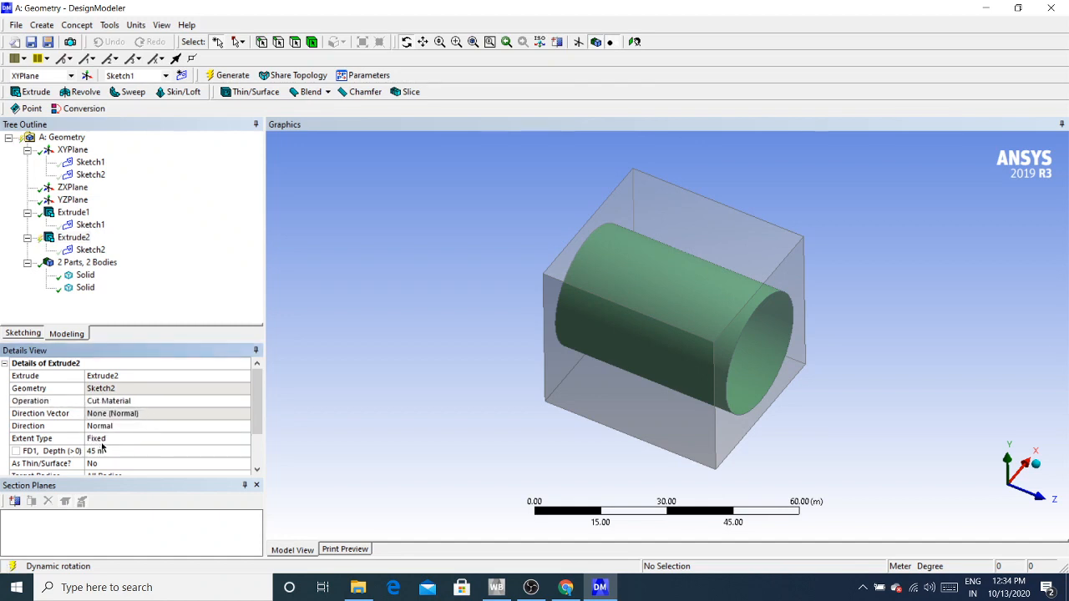
click(212, 76)
middle_drag(759, 287, 614, 136)
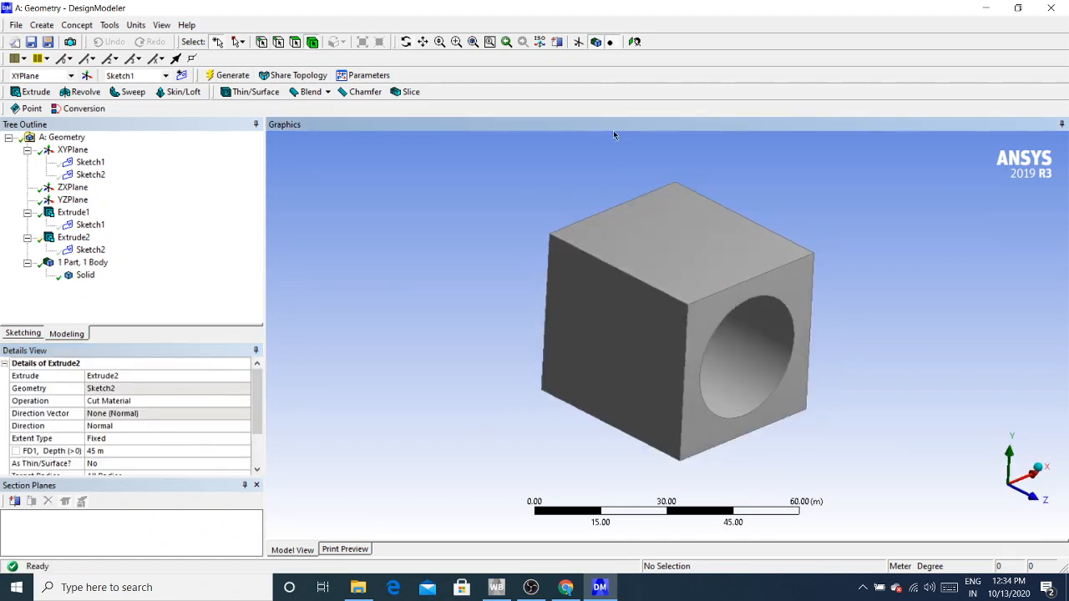
- Draw a section plane through the block to inspect the circular hole, and delete the plane
click(557, 41)
drag(732, 167, 618, 367)
middle_drag(618, 367, 768, 336)
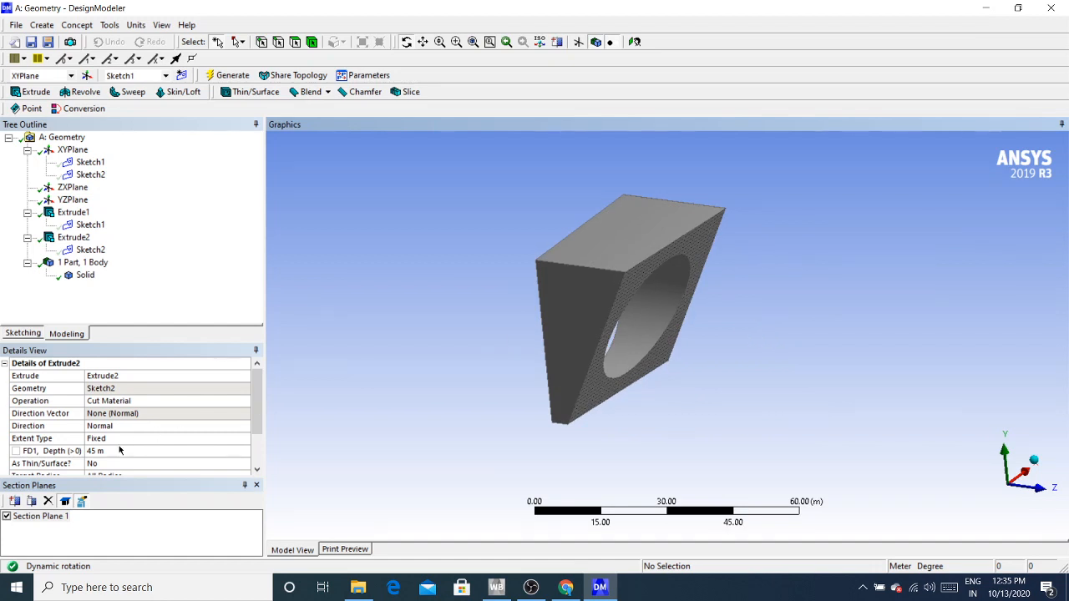
click(52, 502)
middle_drag(701, 334, 659, 342)
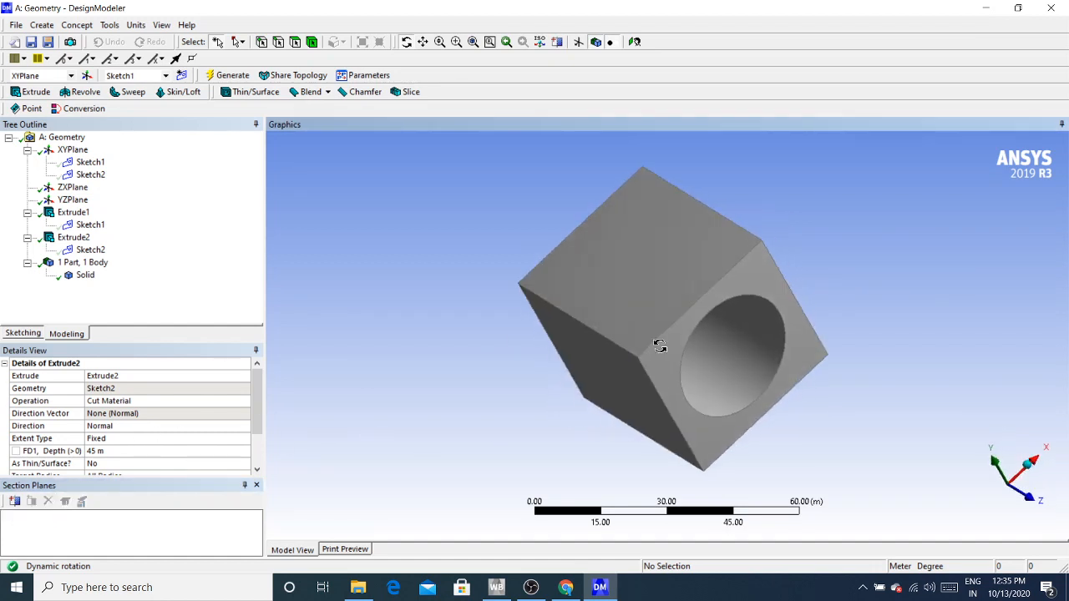
- Change the Extrude2 operation to Add Frozen and generate the model
click(129, 405)
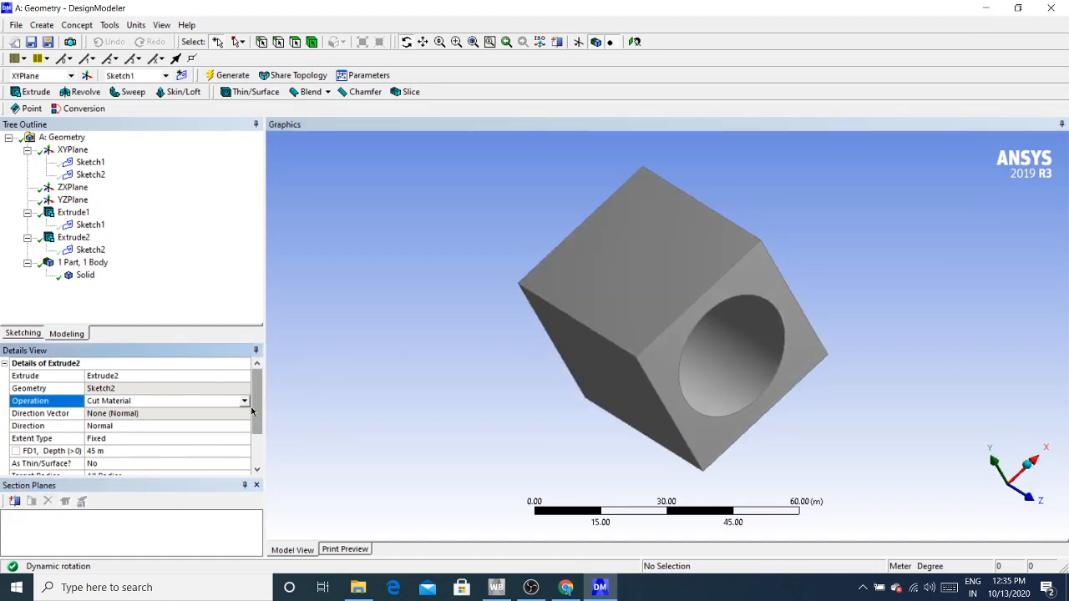
click(244, 401)
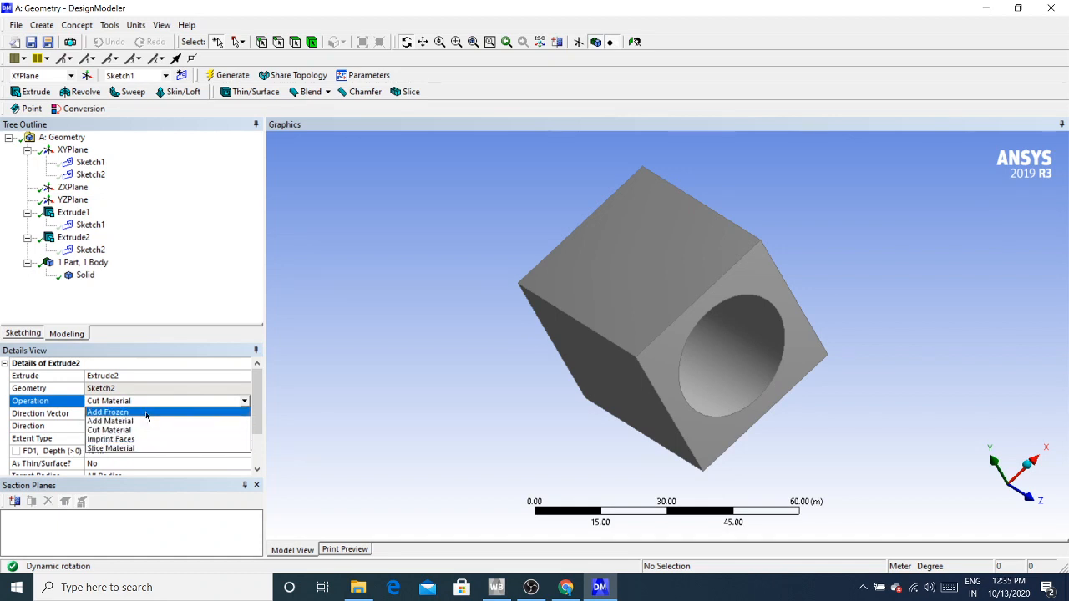
click(146, 412)
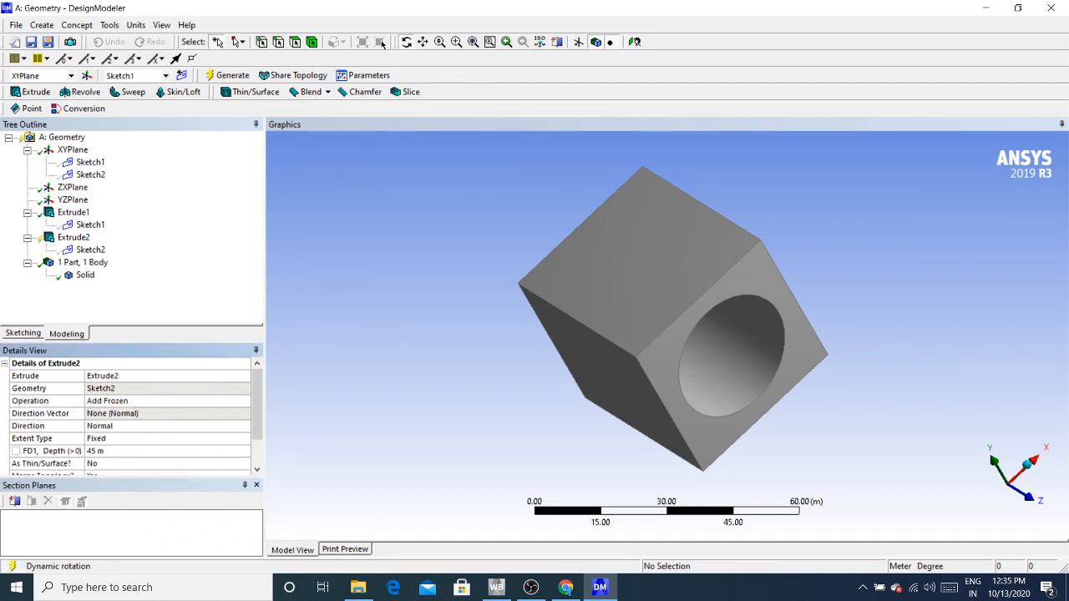
click(227, 75)
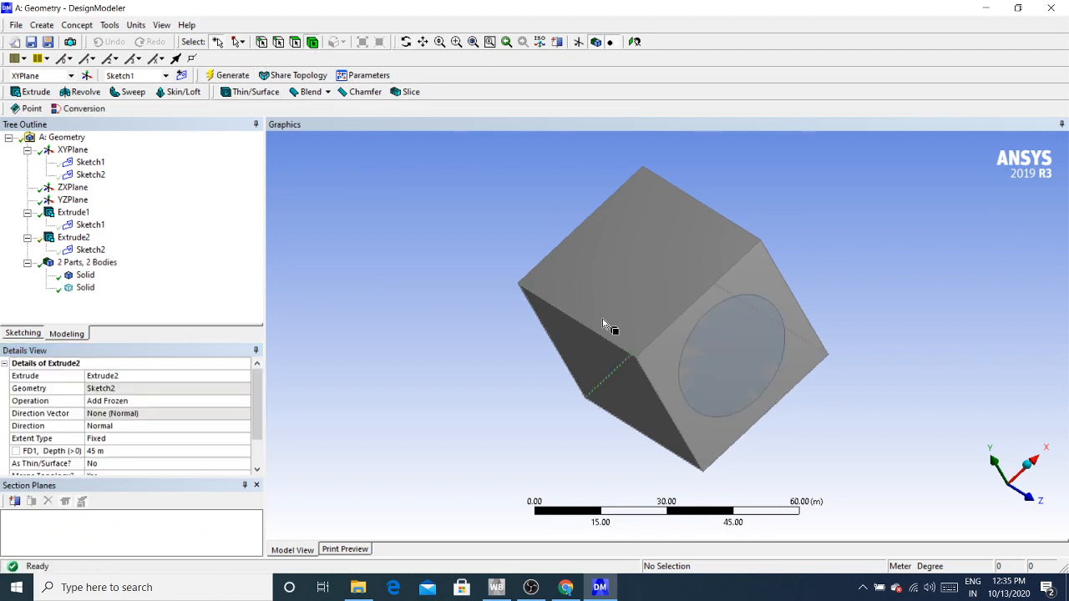
middle_drag(609, 327, 531, 392)
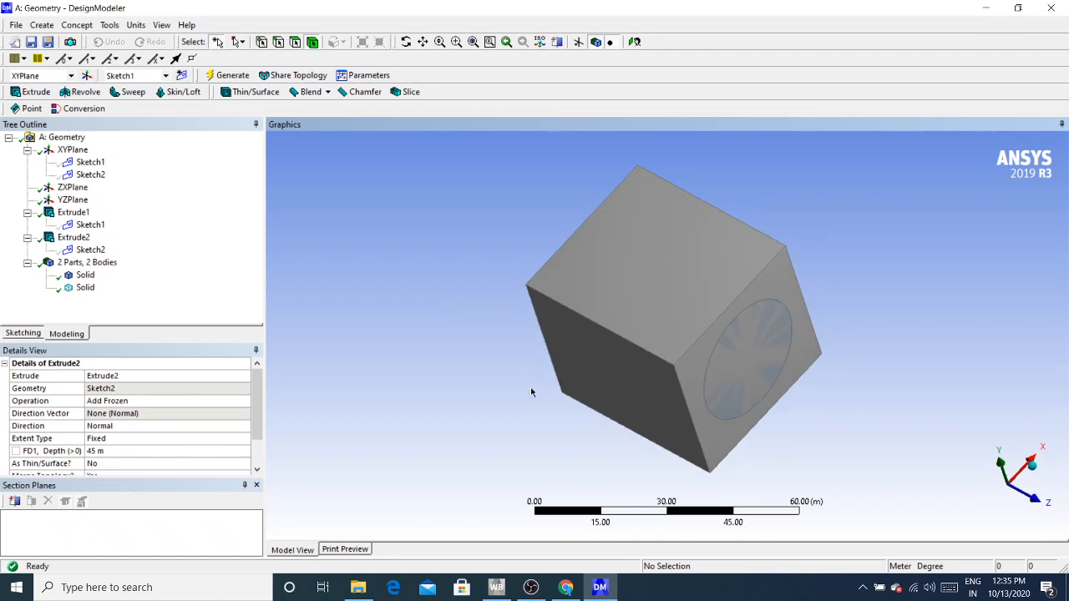
- Draw a section plane diagonally through the block and the frozen cylinder, and view the cut face
click(595, 42)
drag(718, 196, 603, 419)
middle_drag(603, 419, 698, 311)
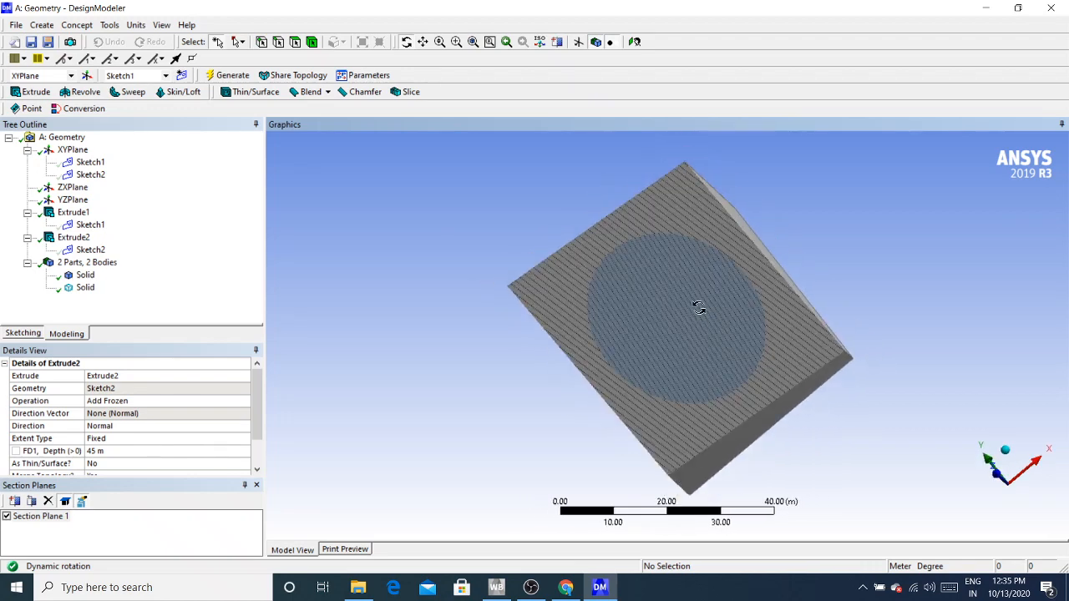
- Inspect the block's outer side faces next to the section cut, and clear the face selection
click(299, 43)
click(575, 319)
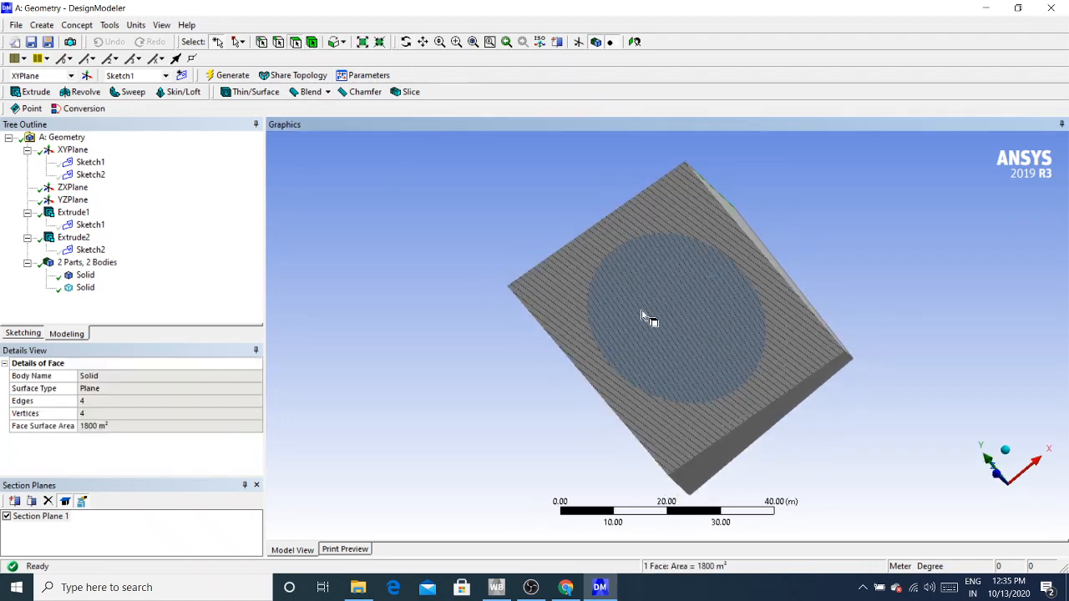
click(566, 284)
middle_drag(655, 312, 680, 352)
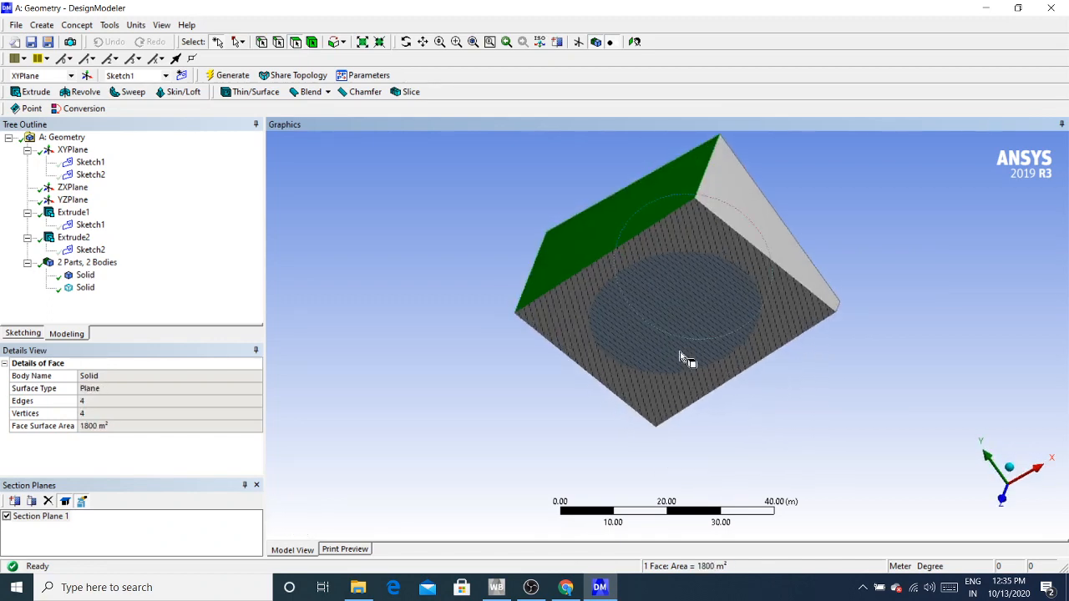
click(737, 217)
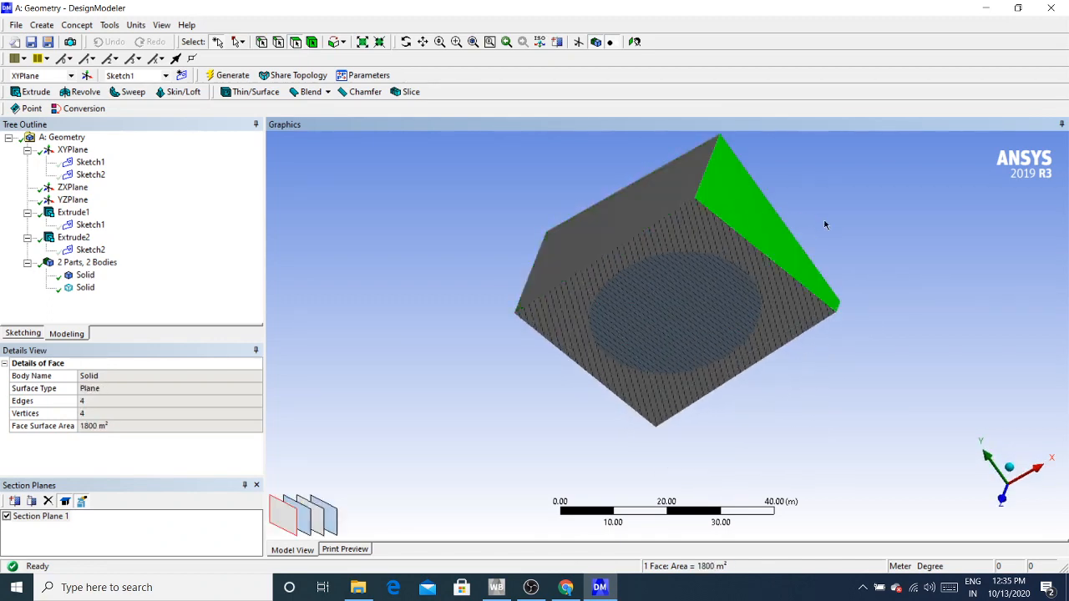
click(826, 226)
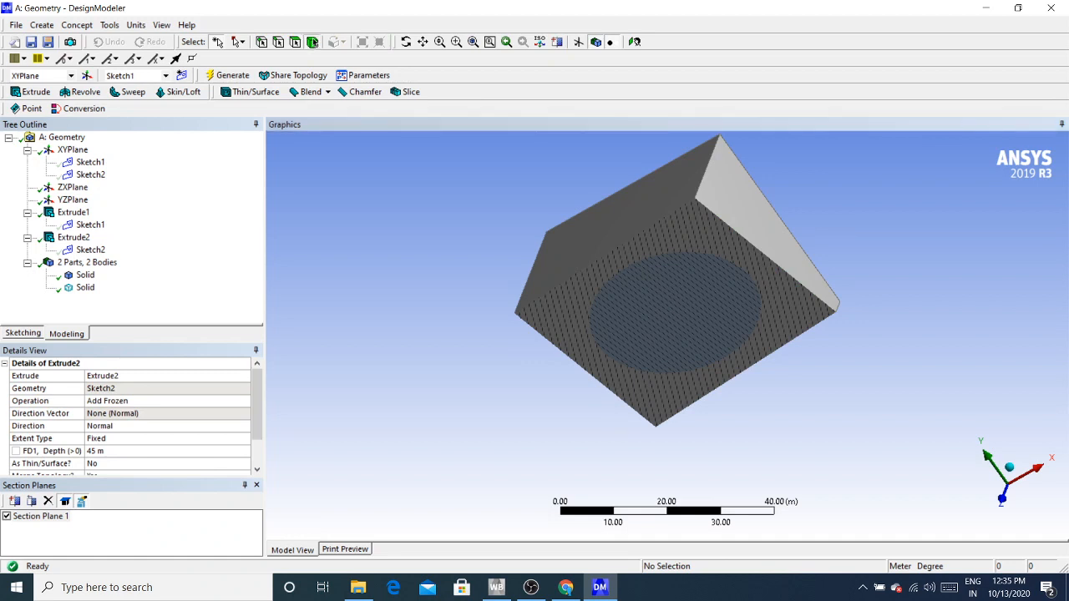
- Select the block body and the frozen cylinder body in turn to compare their body details
click(646, 222)
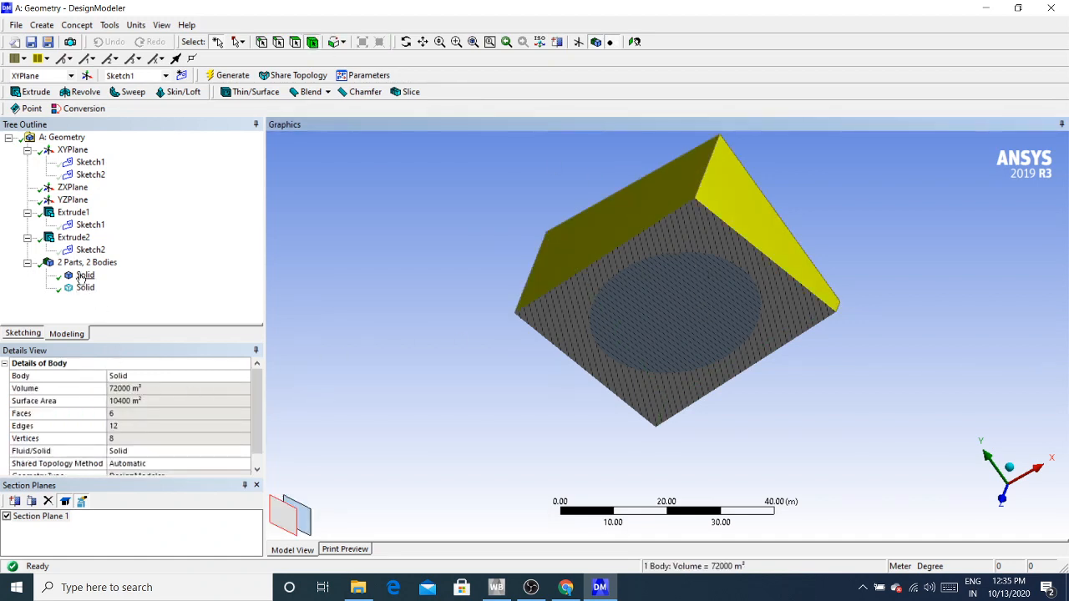
click(80, 276)
click(86, 288)
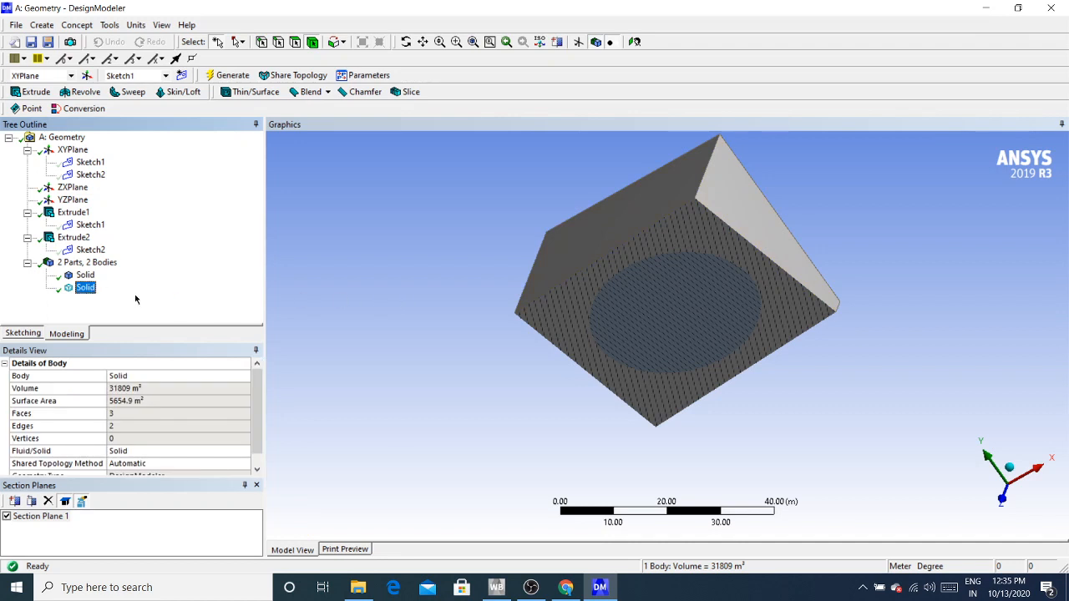
- Collapse the 2 Parts, 2 Bodies branch and close the Section Planes pane
click(28, 262)
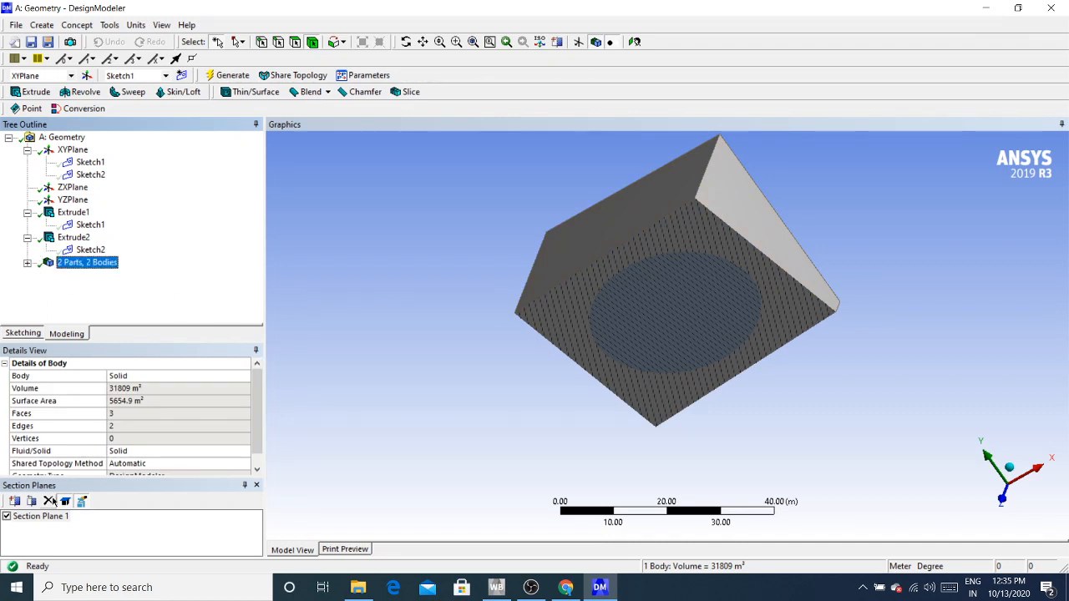
click(257, 486)
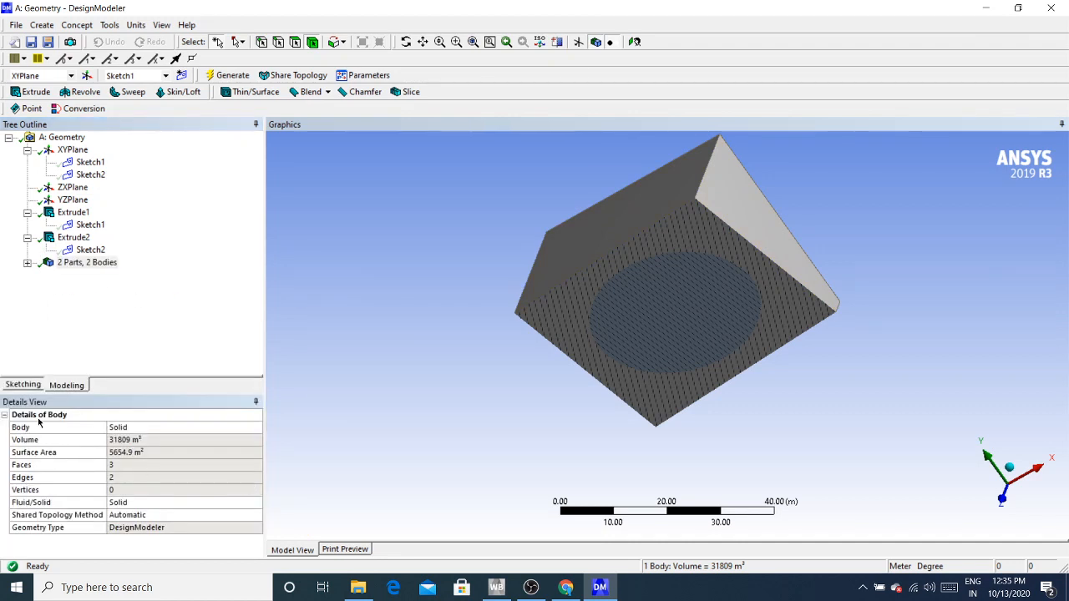
- Switch the Extrude2 operation from Add Frozen to Slice Material and regenerate the sectioned model
click(74, 238)
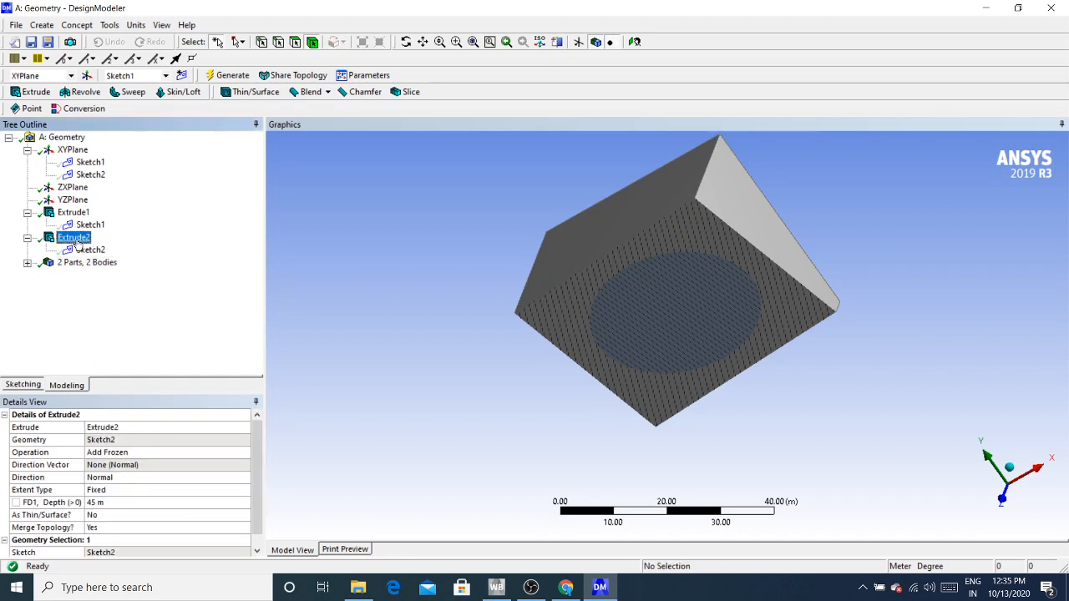
click(139, 451)
click(244, 454)
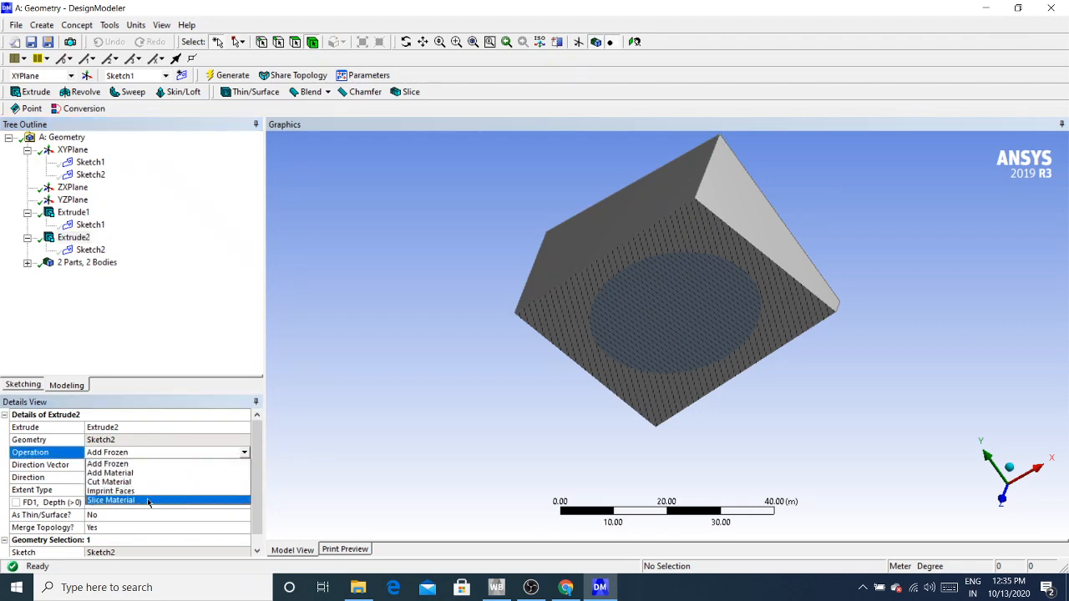
click(150, 499)
click(227, 76)
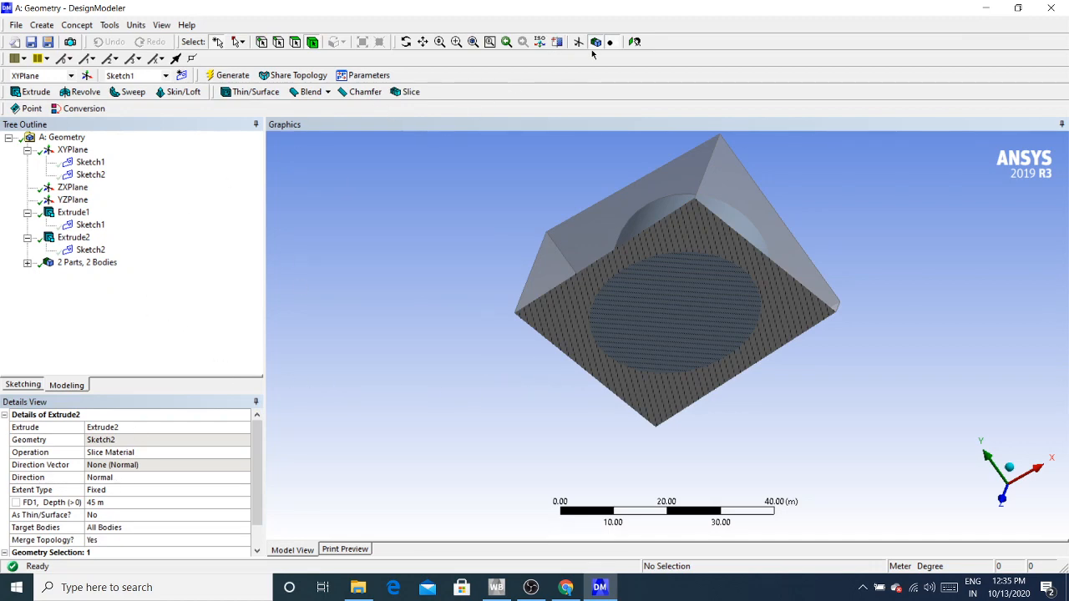
- Reopen the section plane list, switch off Section Plane 1 and delete it
click(556, 43)
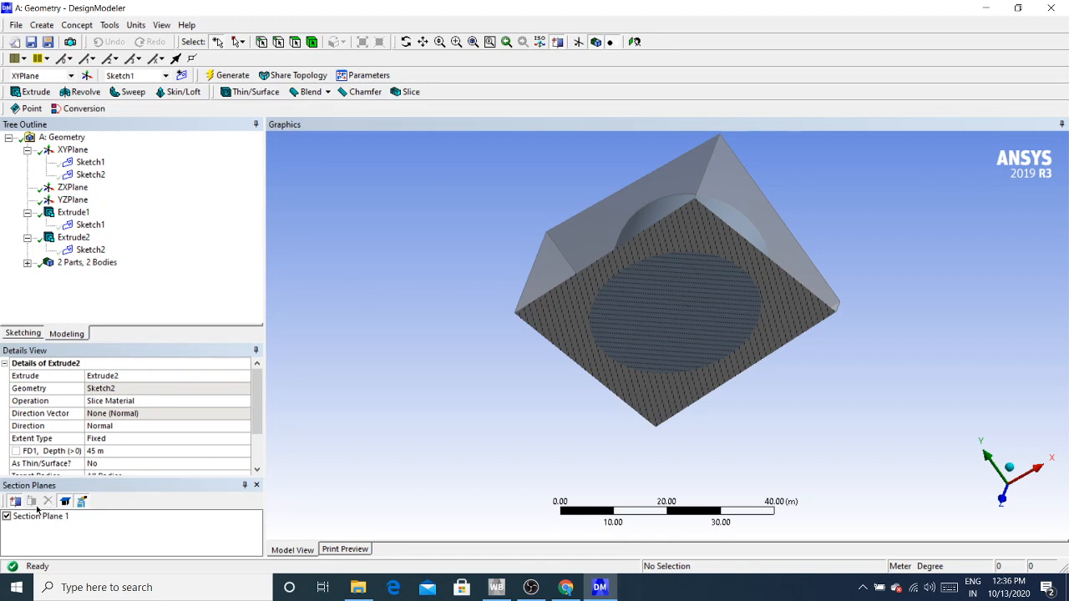
click(7, 516)
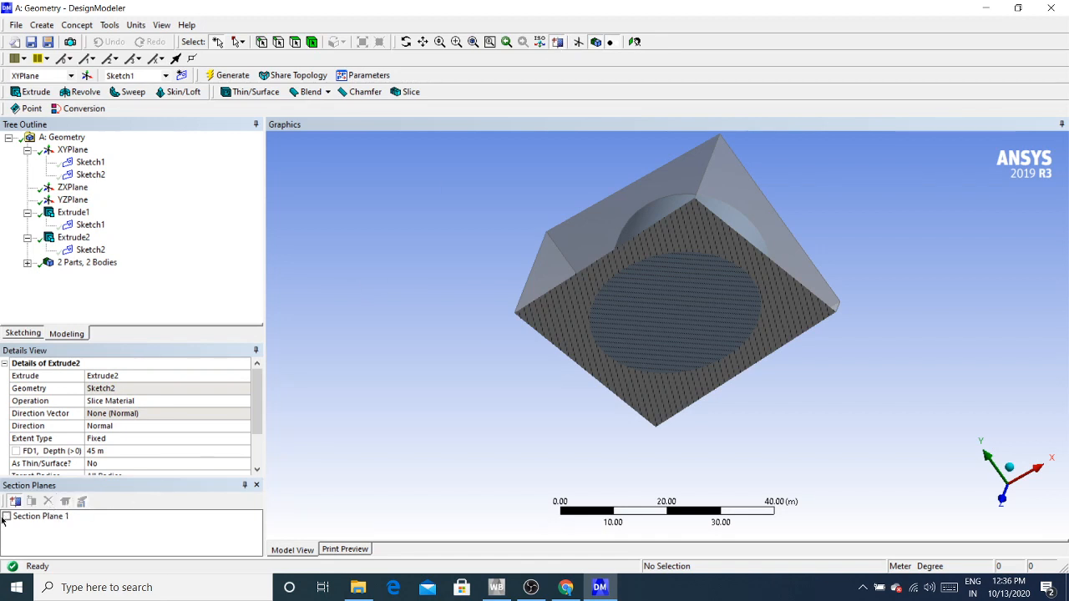
click(57, 518)
click(46, 502)
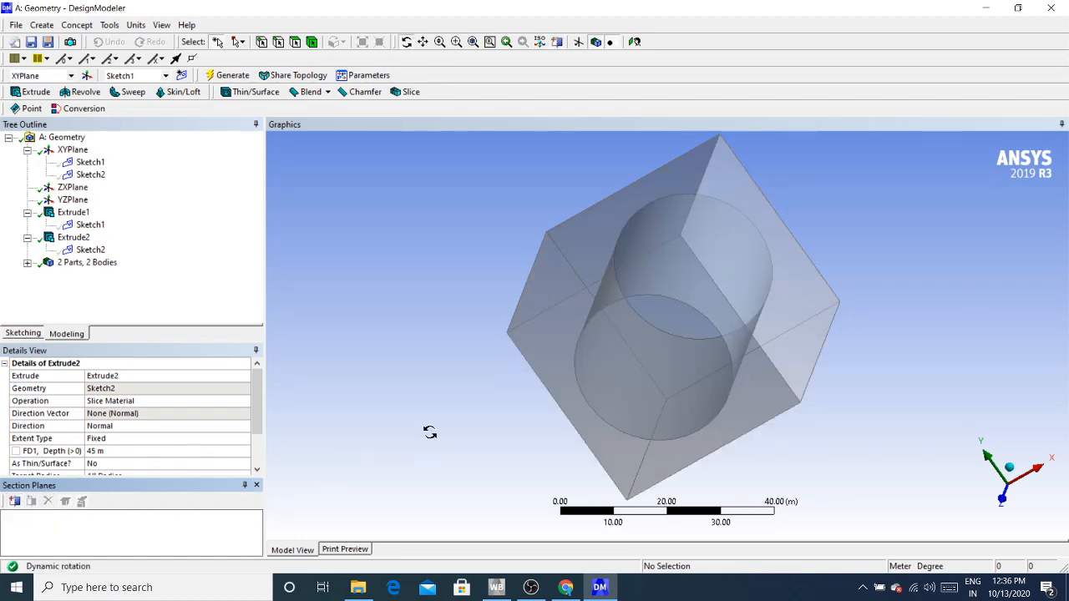
- Delete the Extrude2 slice feature from the model and confirm the deletion
drag(429, 431, 493, 404)
scroll(492, 401, down, 2)
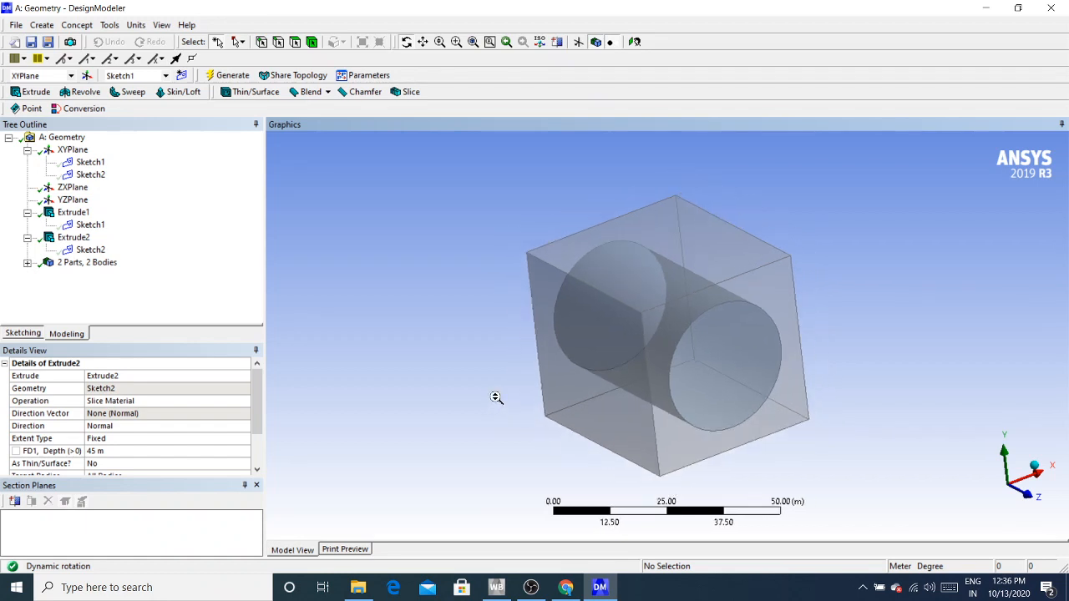
scroll(495, 395, up, 3)
scroll(494, 396, down, 2)
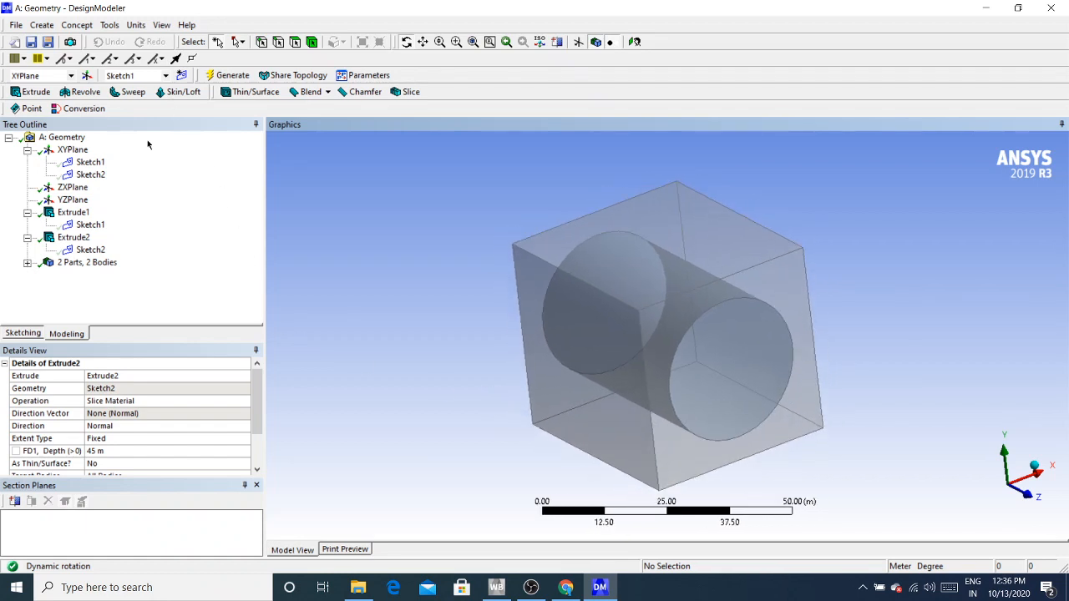
click(73, 238)
right_click(75, 239)
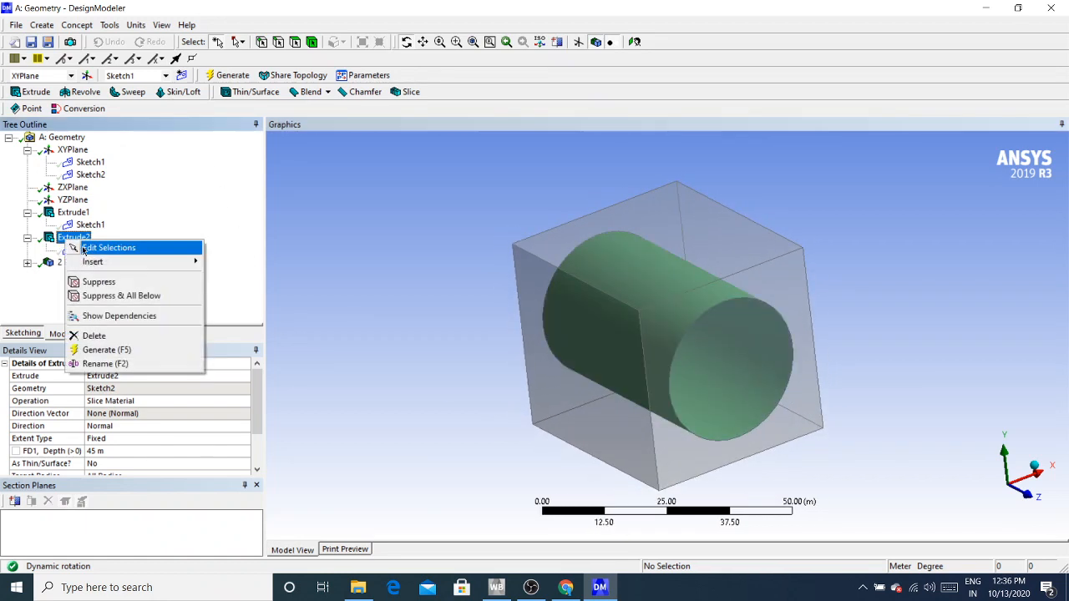
click(96, 336)
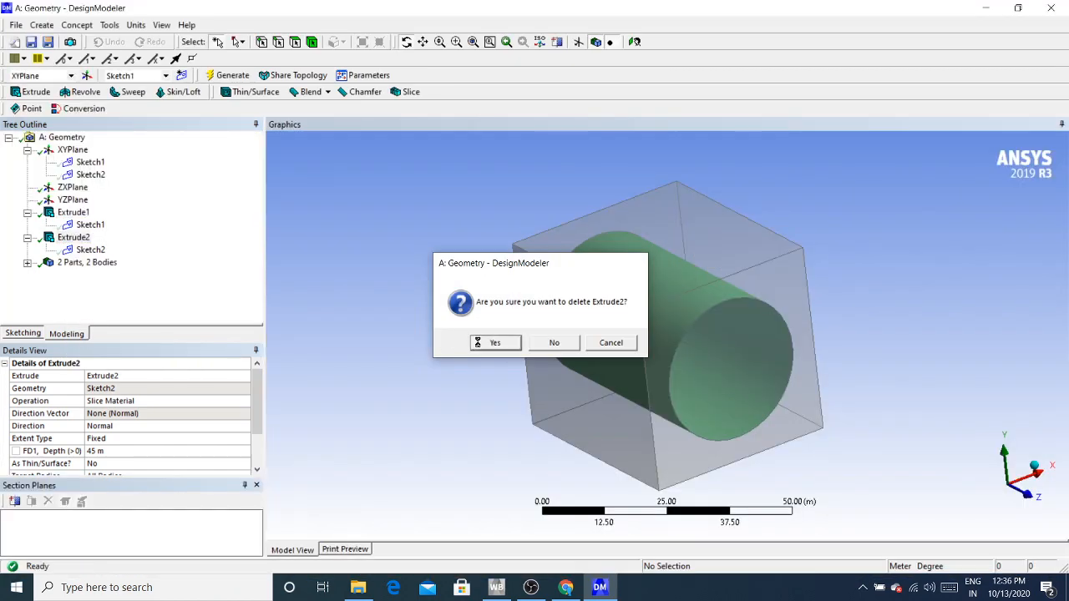
click(490, 342)
- Select the solid block body to check its body details, view it from other sides and clear the selection
drag(901, 338, 477, 334)
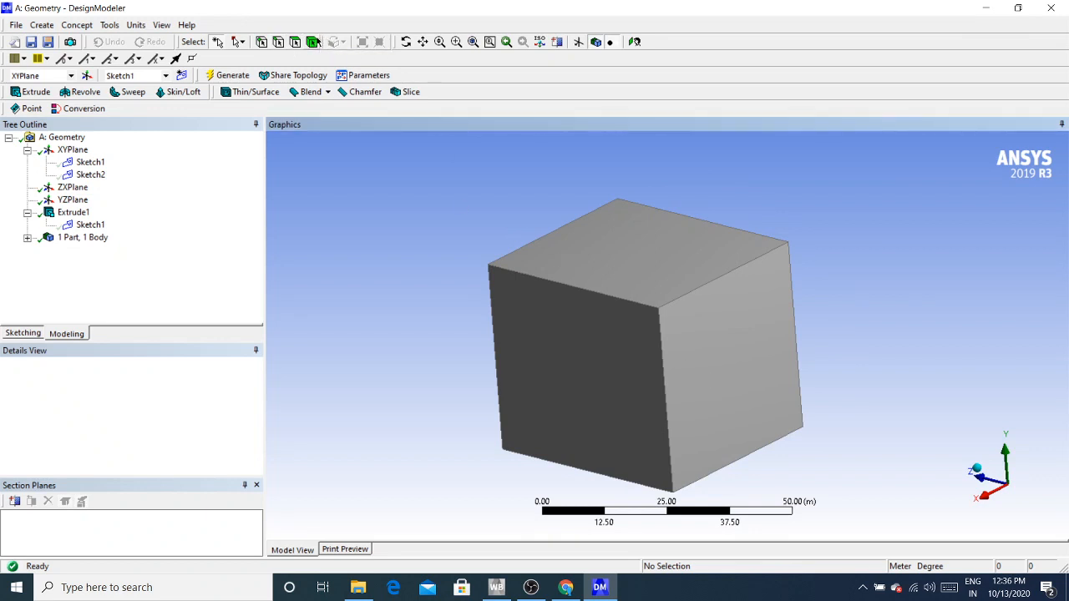
click(763, 368)
middle_drag(764, 367, 539, 418)
click(453, 336)
middle_drag(453, 336, 469, 445)
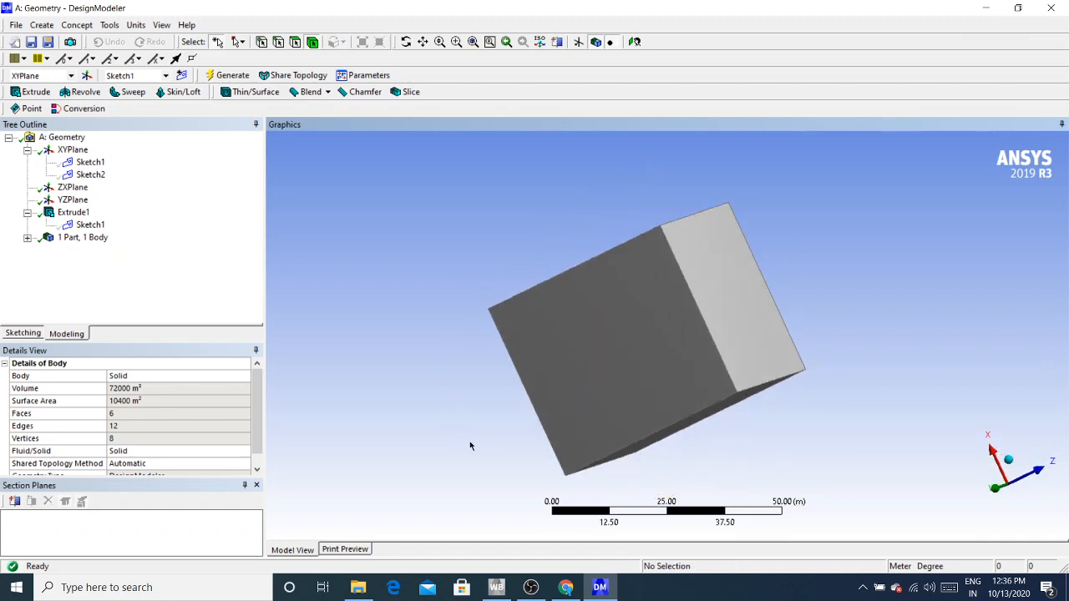